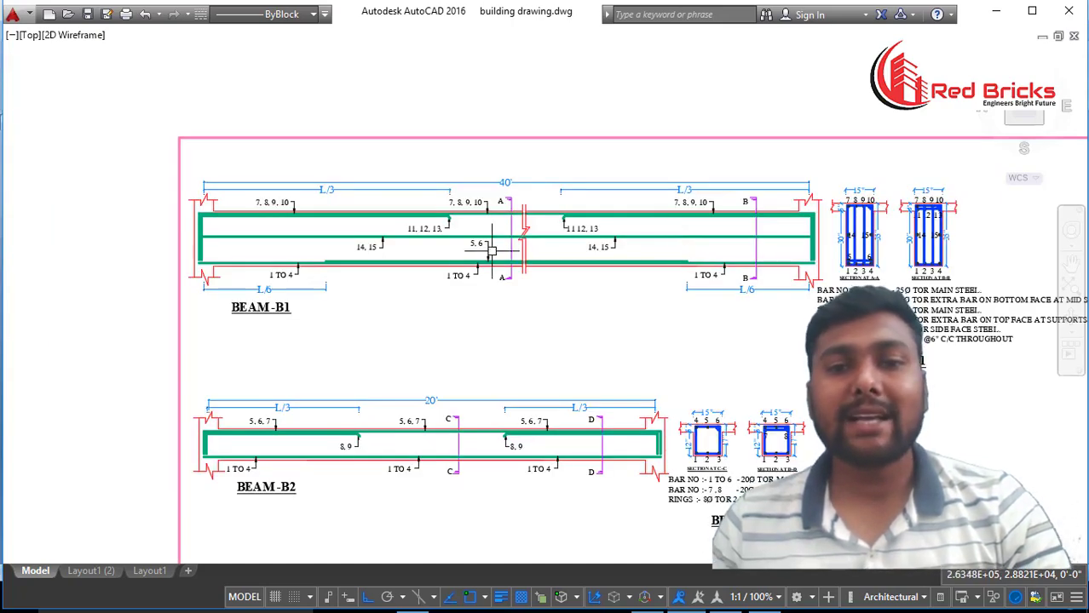
- Examine the beam B1 reinforcement detail and the ground floor roof beam layout plan in AutoCAD
scroll(455, 275, up, 4)
scroll(455, 274, down, 2)
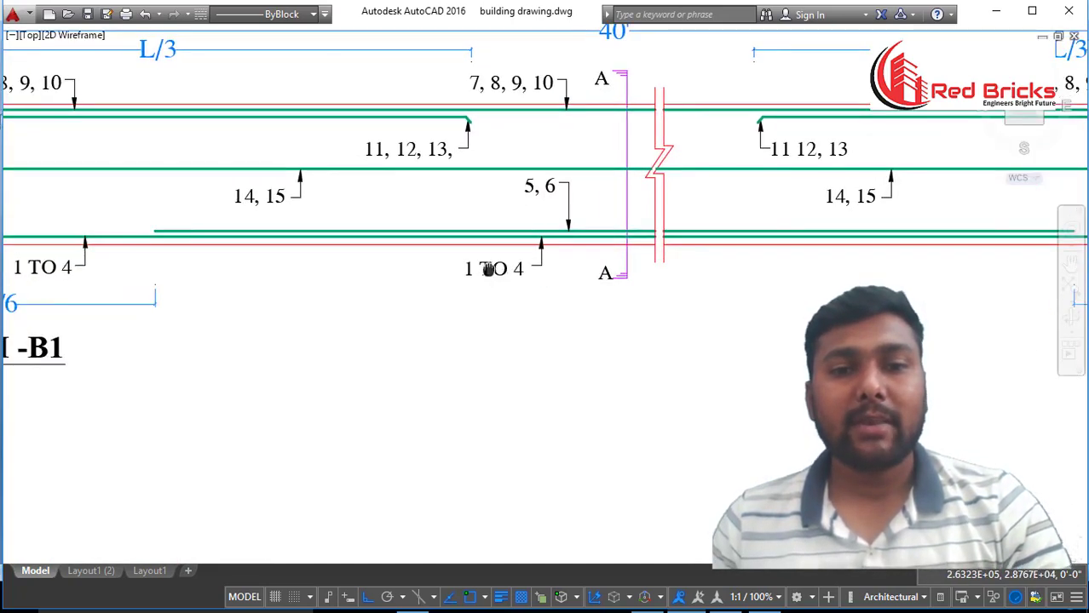
scroll(494, 269, down, 2)
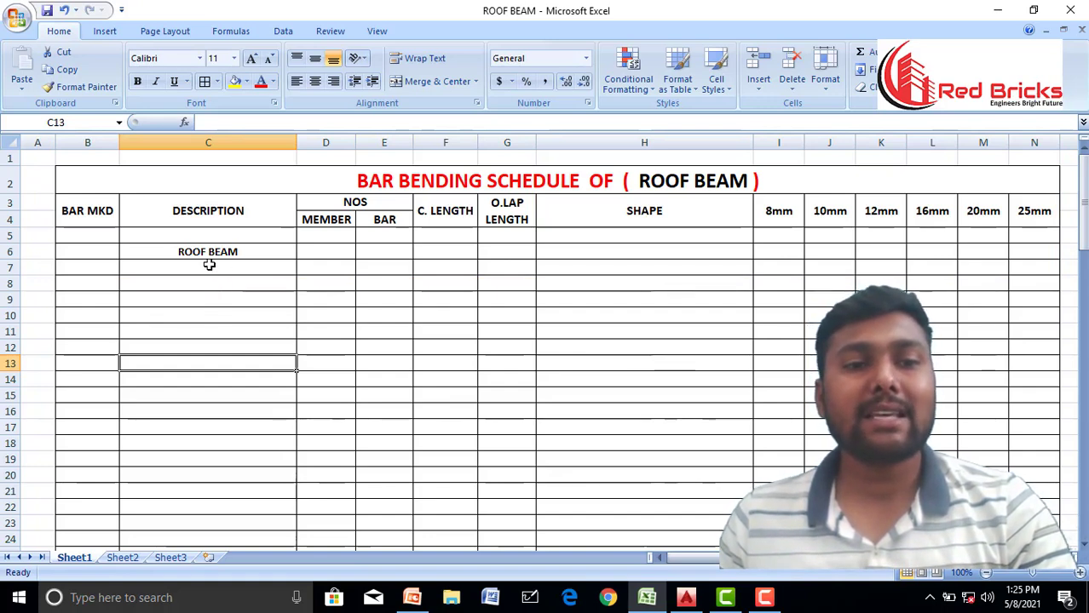
key(alt+Tab)
scroll(449, 293, up, 4)
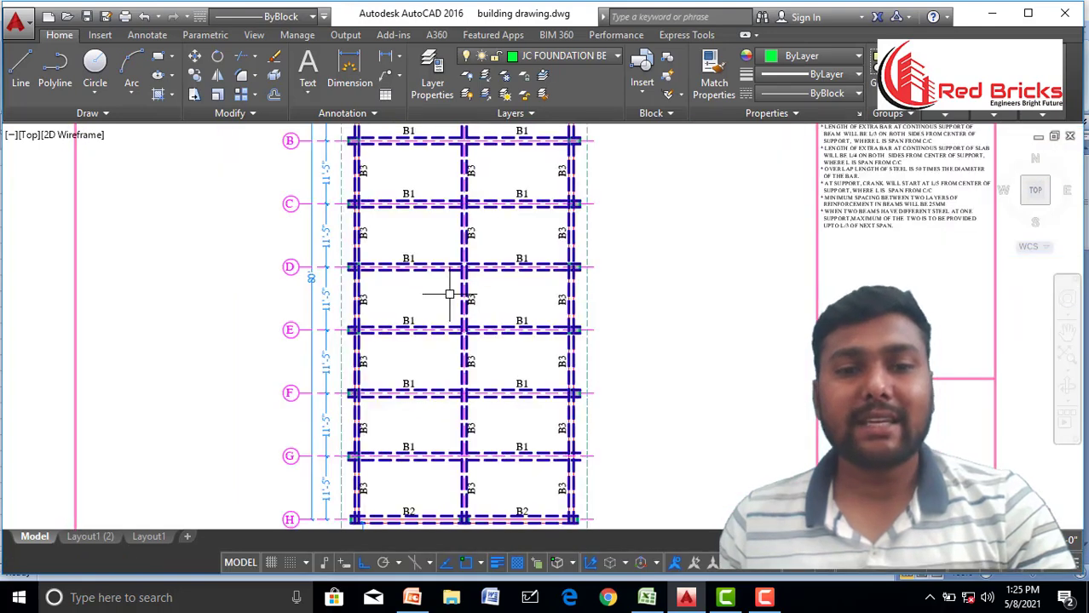
scroll(622, 323, down, 2)
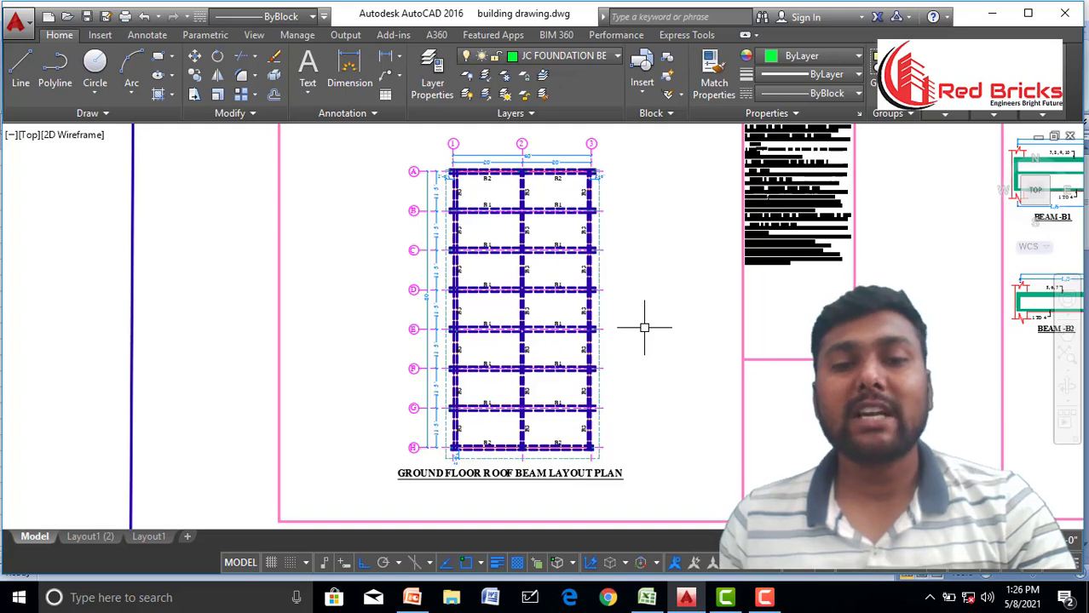
- Switch to Excel, enter "B1 INSIDE HALL" in C8 under the ROOF BEAM description, and begin C9 with an opening parenthesis
key(alt+Tab)
text(B1 )
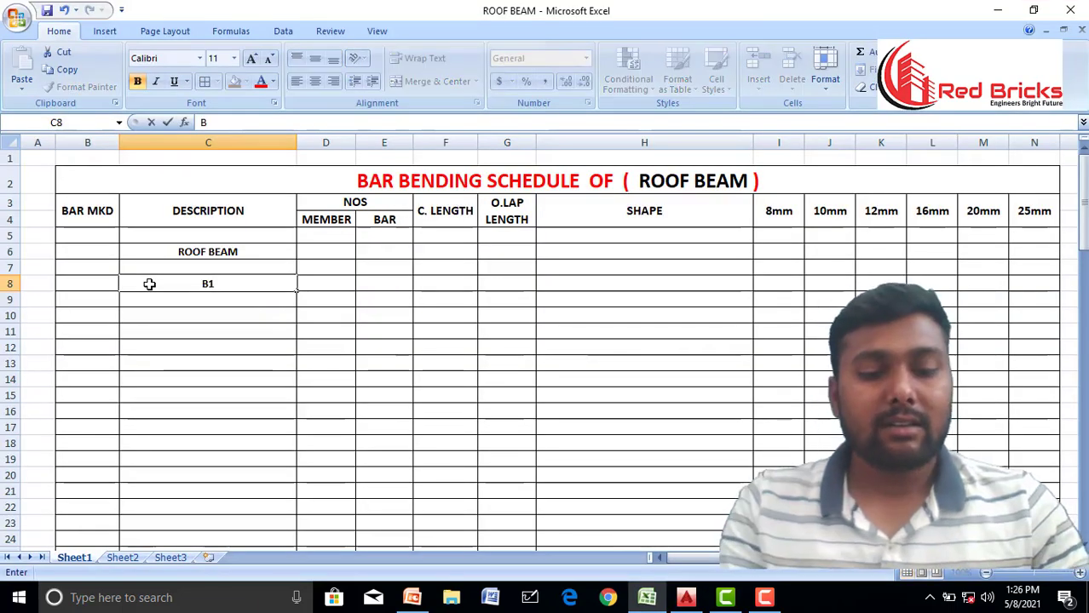
text(INSIDE H)
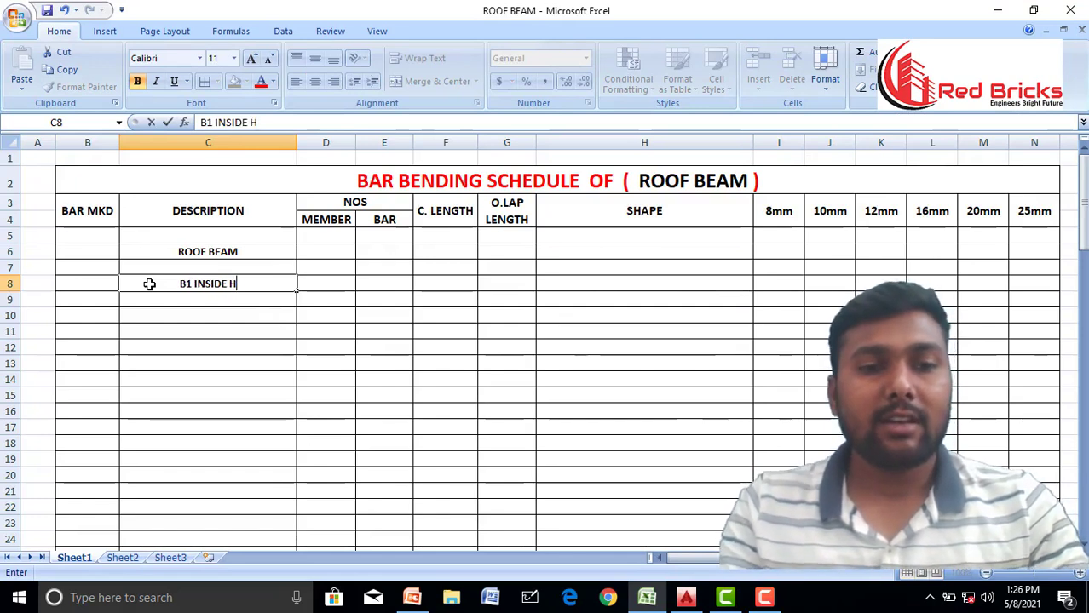
text(ALL)
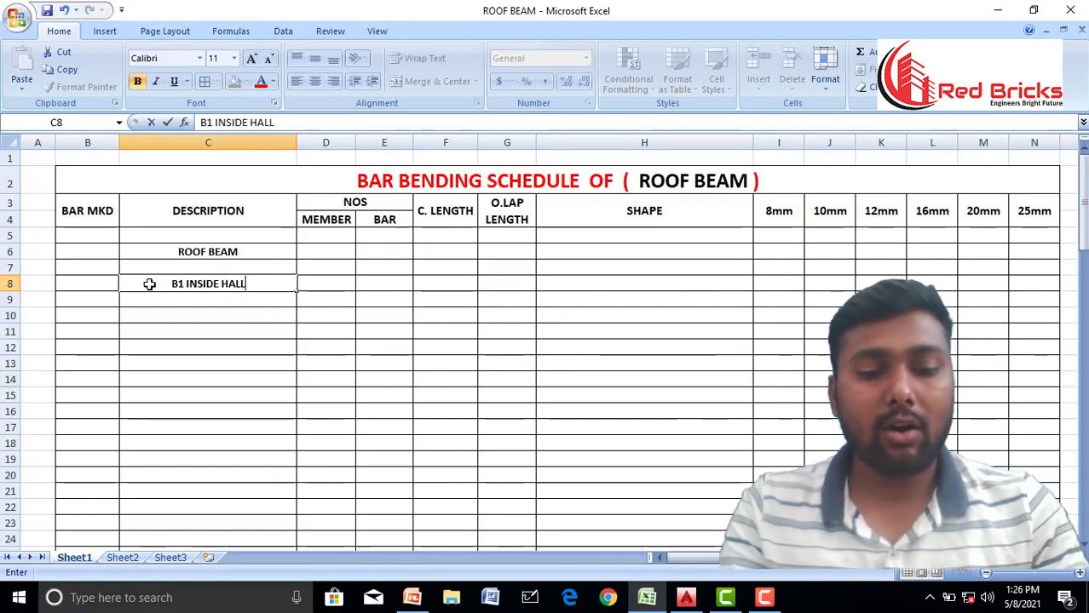
click(213, 367)
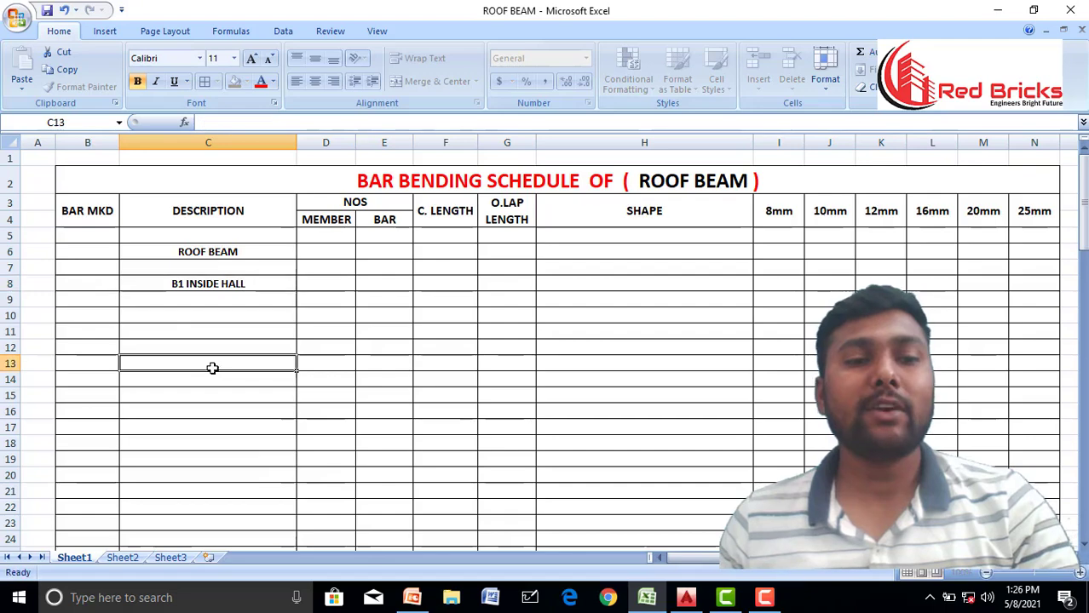
click(195, 299)
text(()
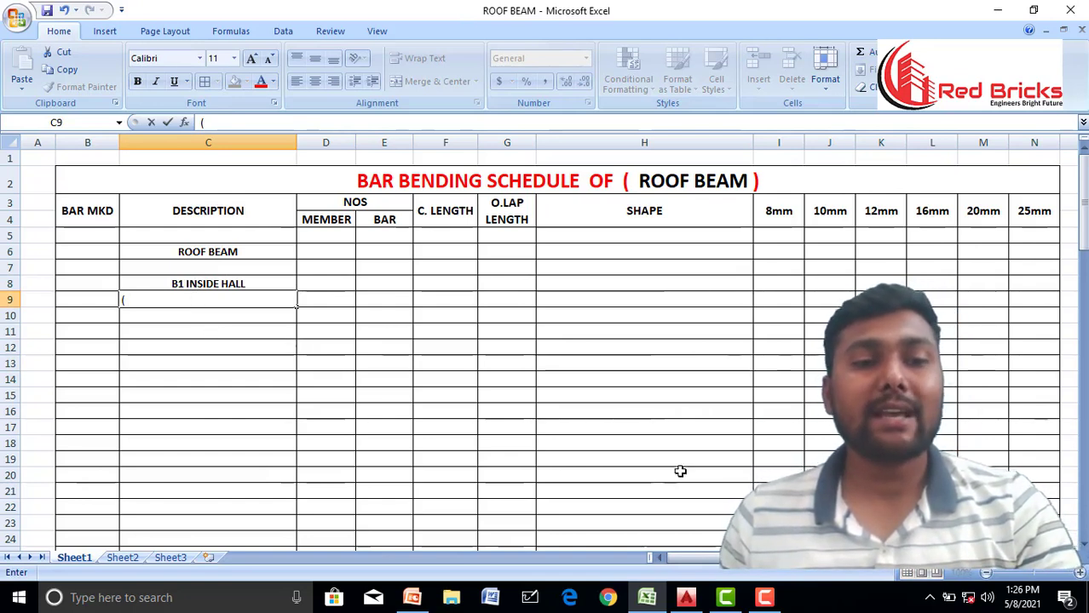
- Switch to AutoCAD and dimension the B1 beam along grid B across its full span to the outer column faces
key(alt+Tab)
drag(430, 226, 415, 233)
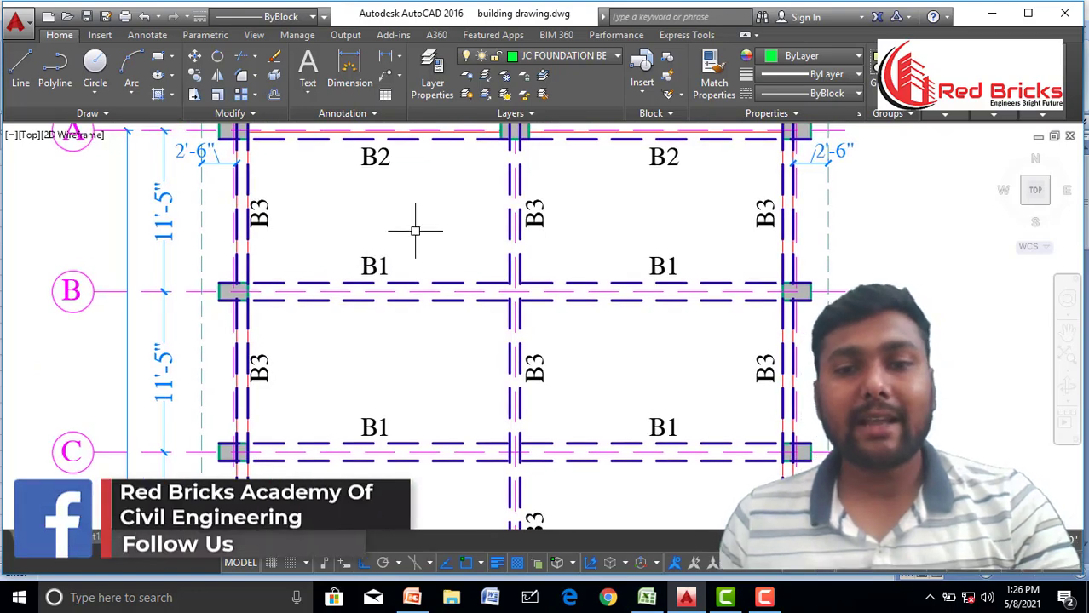
click(349, 72)
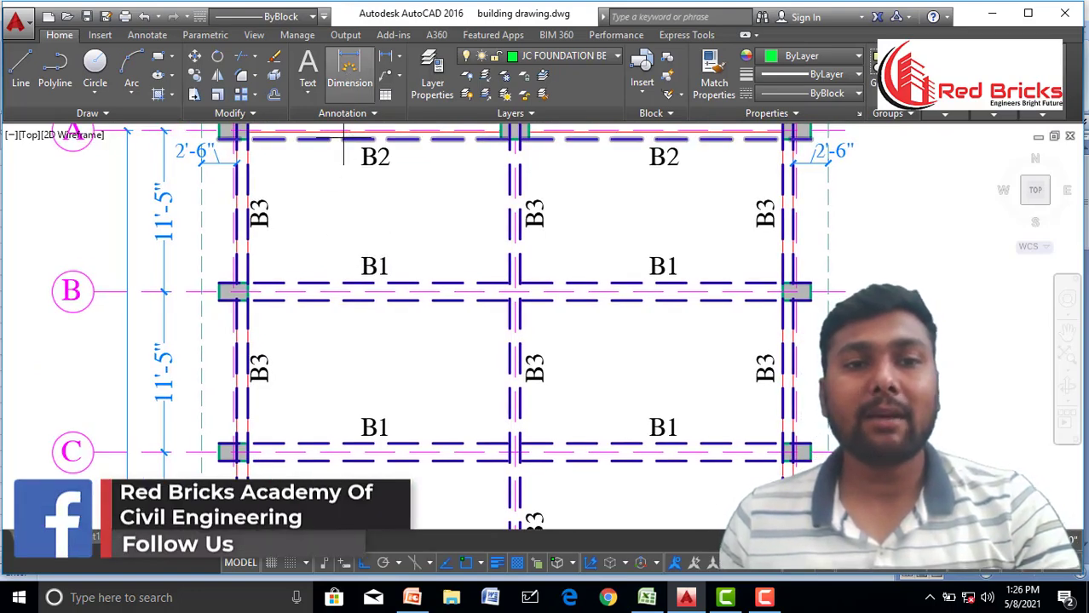
click(233, 292)
click(808, 294)
scroll(648, 349, up, 2)
drag(660, 387, 700, 342)
scroll(701, 344, down, 2)
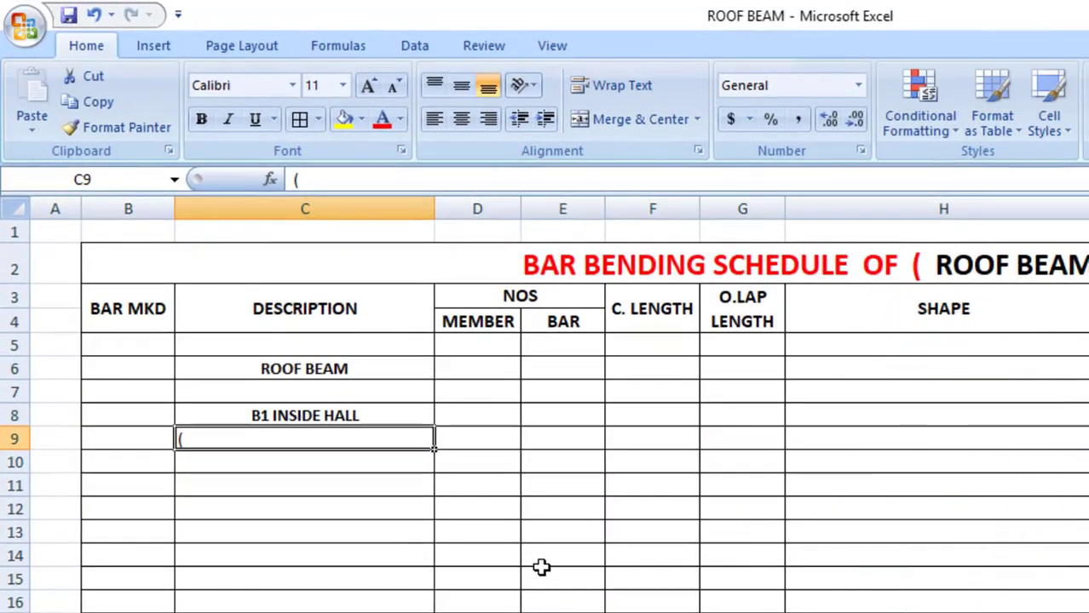
- Switch to Excel, complete C9 as "( 42'-0" X 1'-3" X 2'-11" )" and centre the text in the cell
double_click(226, 443)
text(42'-0")
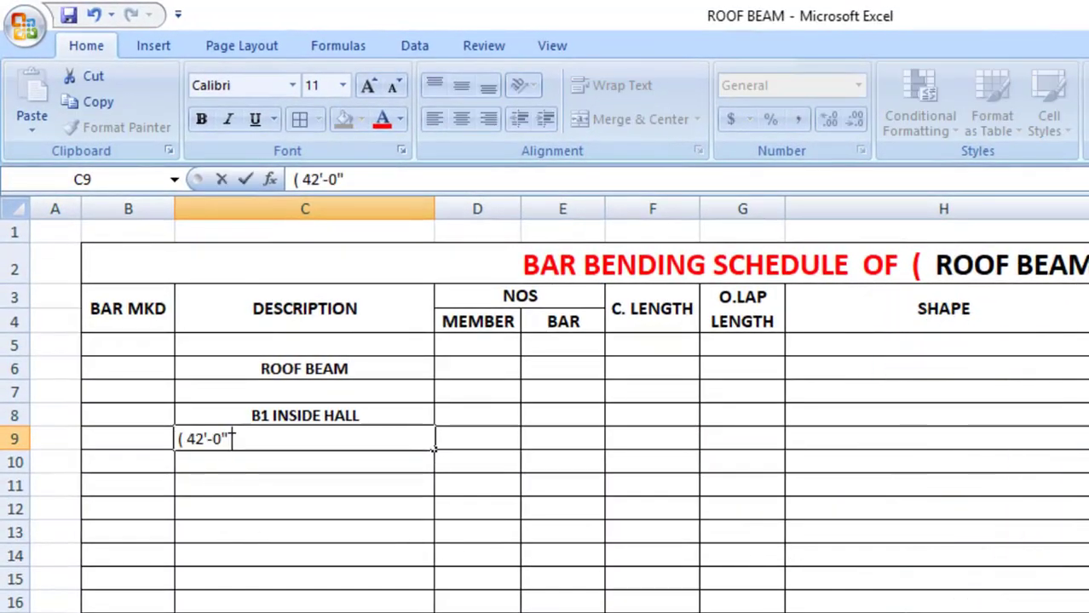
text( X)
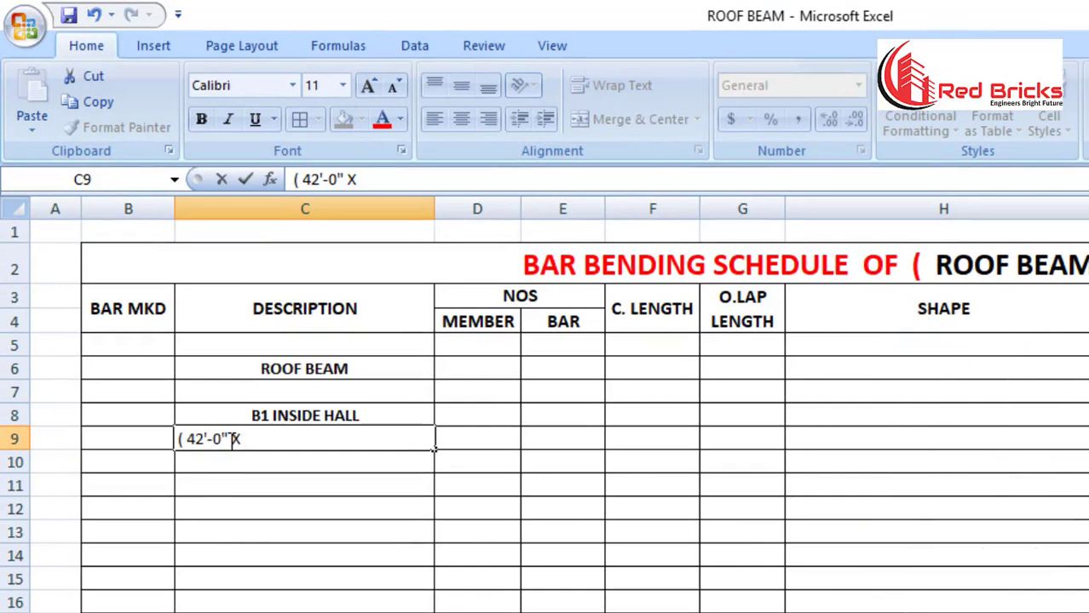
text( 1'-3" X 2'-11" ))
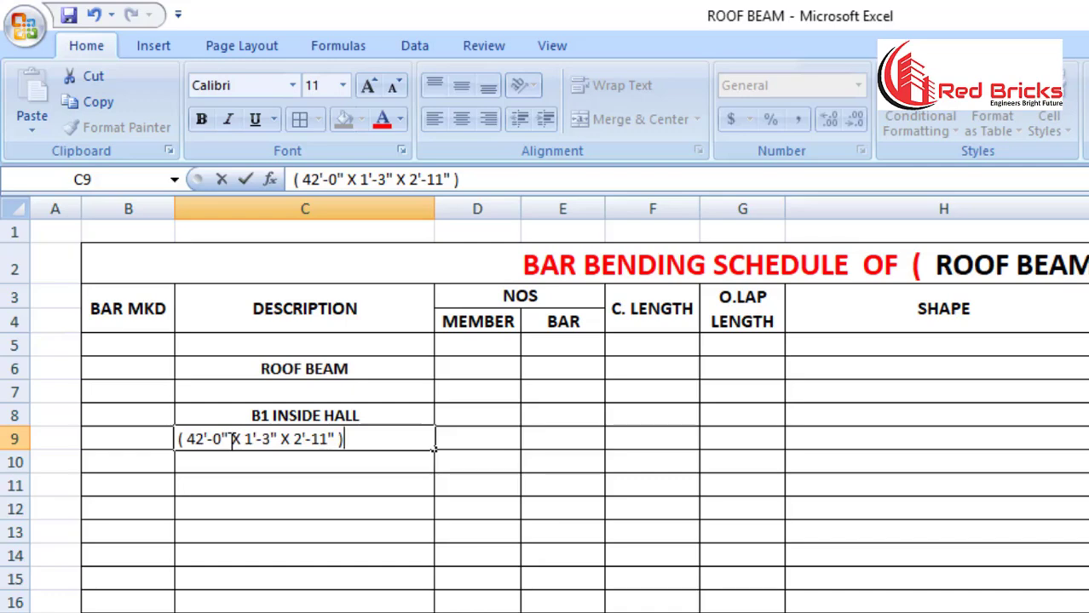
click(224, 508)
click(345, 440)
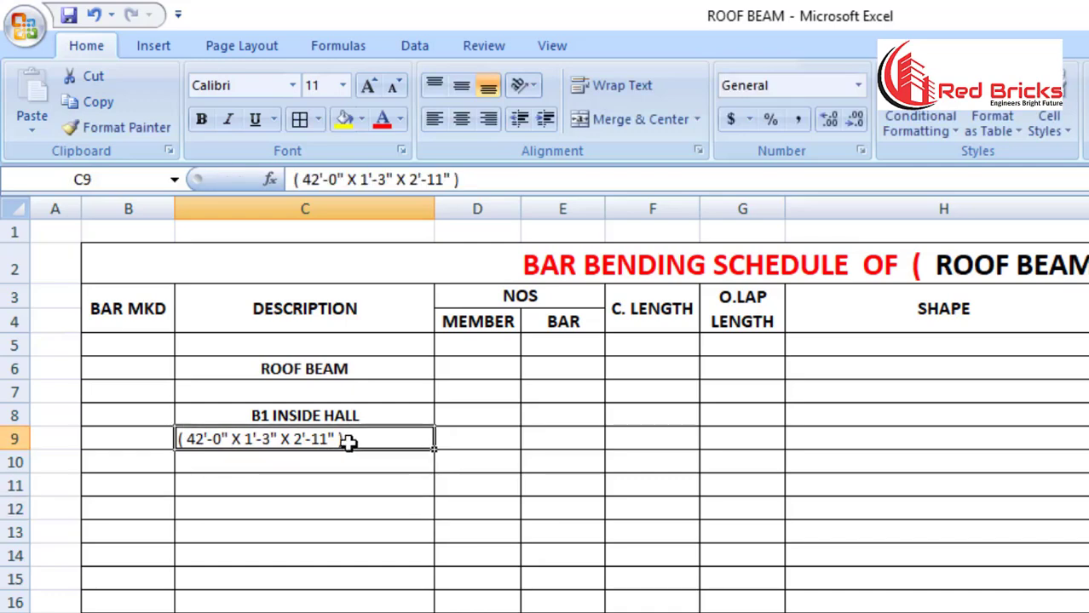
click(461, 120)
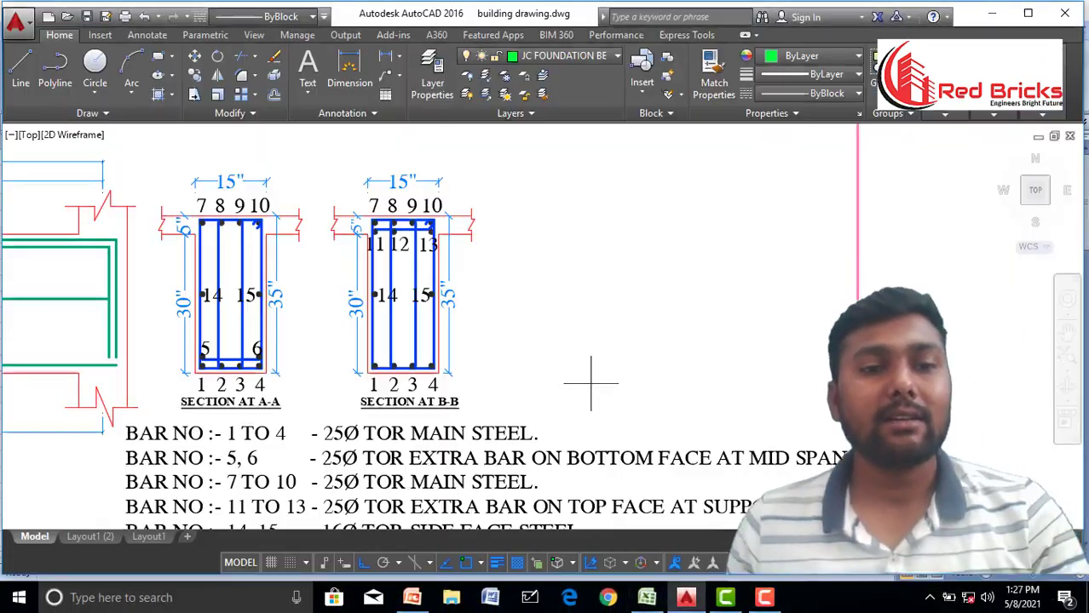
- Enter bar mark "1 to 4" and description "25 mm main steel" in row 11 of the Excel schedule
scroll(596, 375, down, 2)
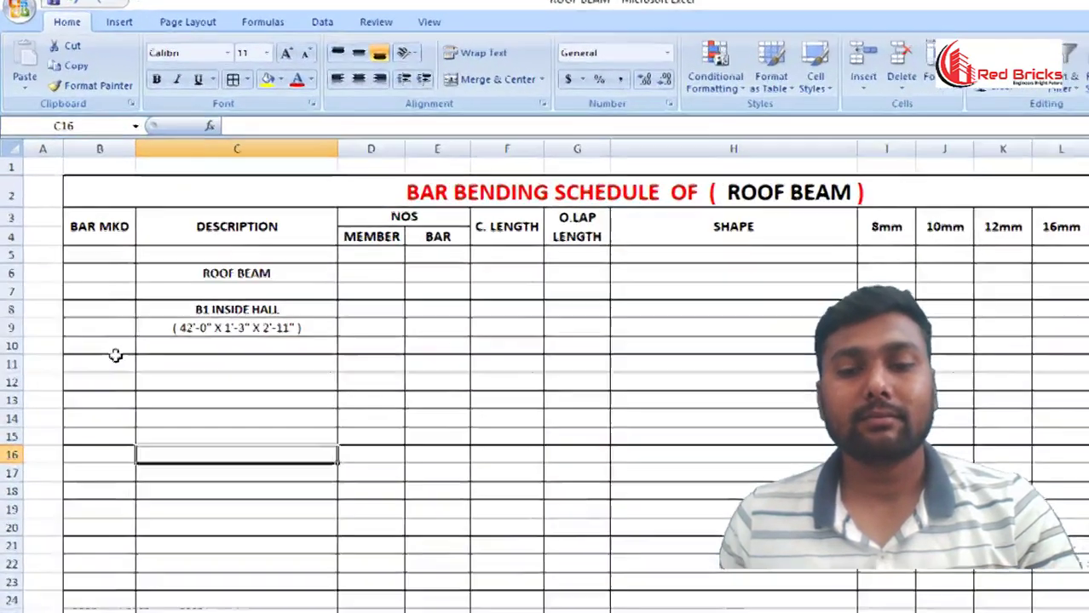
click(115, 363)
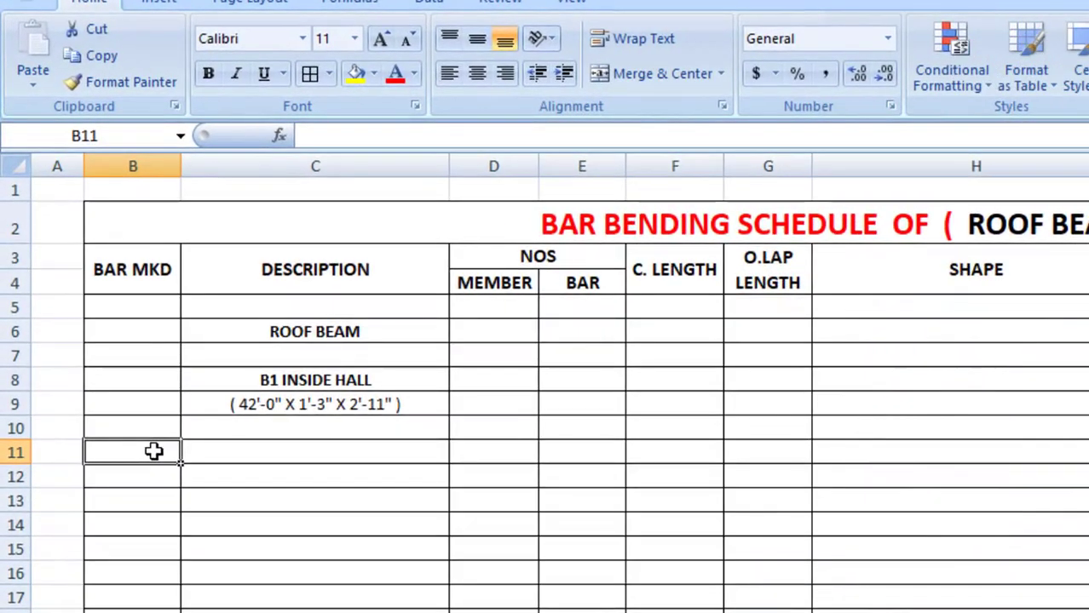
text(1 t)
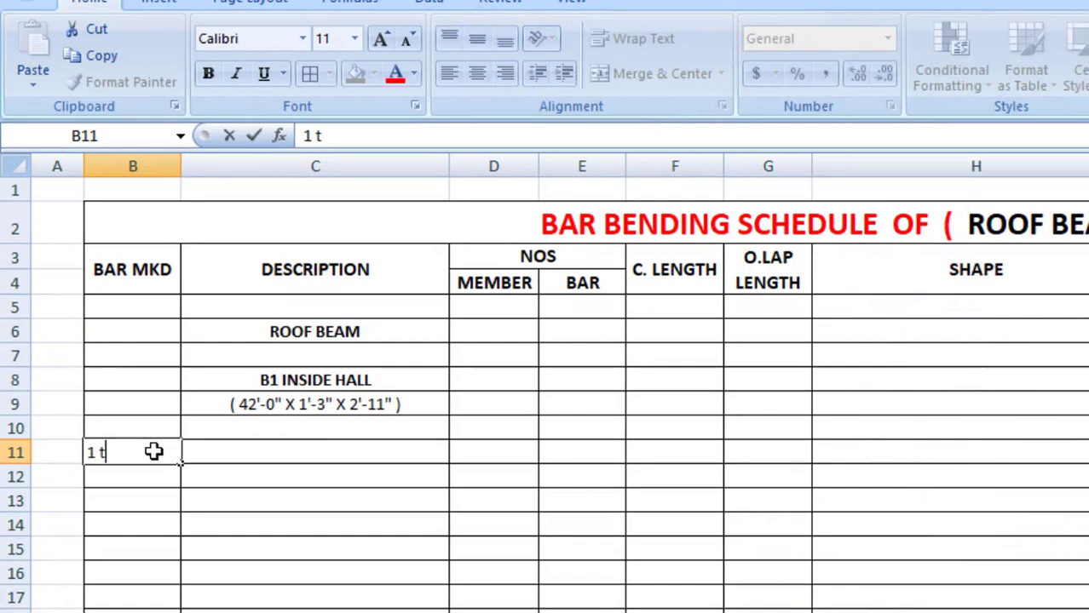
text(o 4)
click(260, 452)
text(25 mm main steel)
- Enter 1 as the number of members and 4 as the number of bars in row 11
click(490, 452)
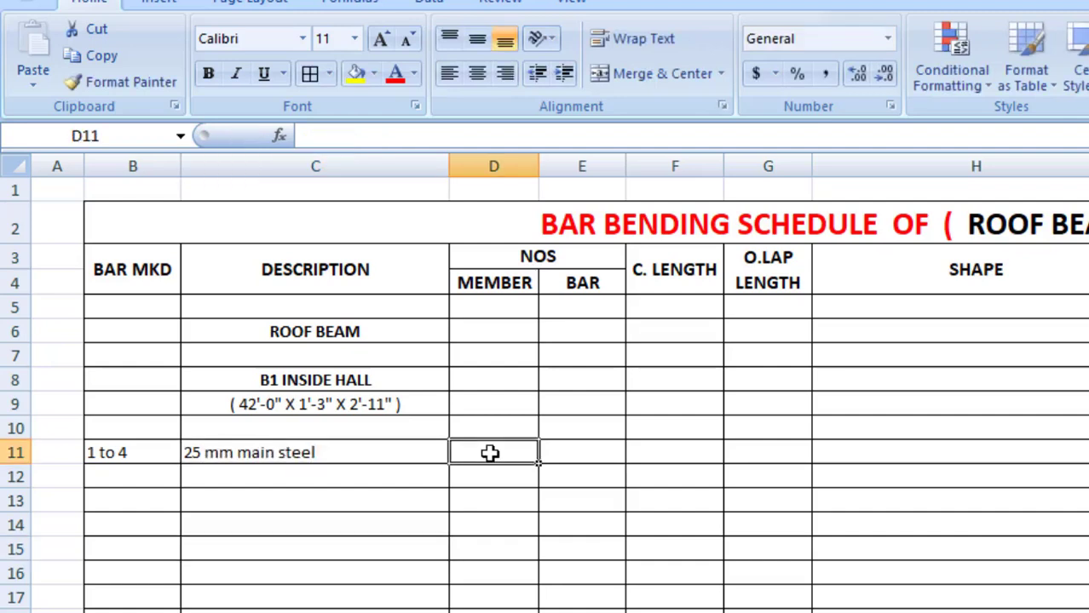
text(1)
click(484, 551)
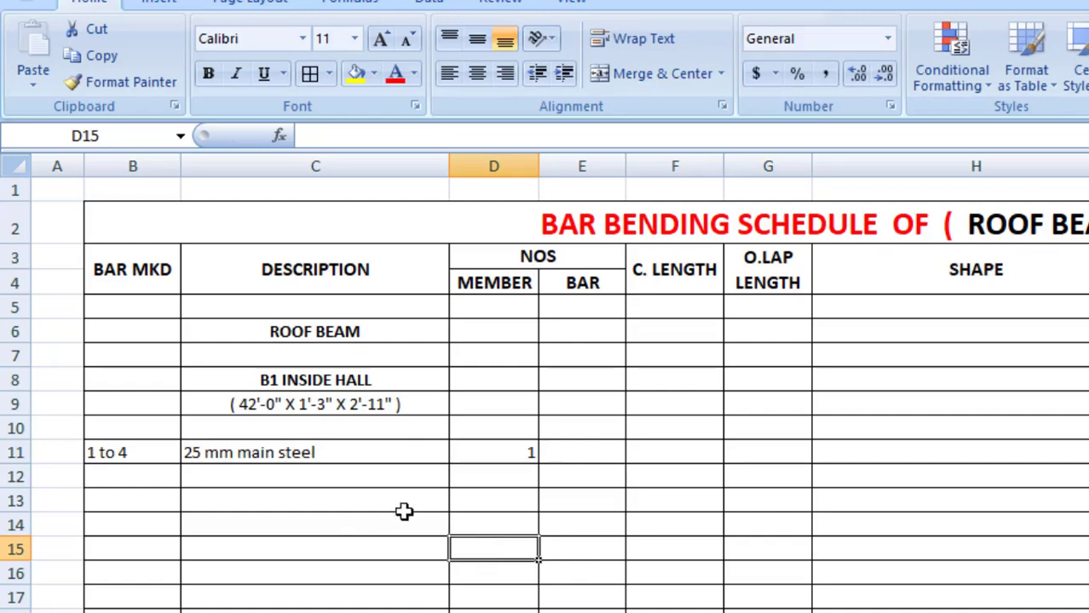
click(570, 456)
text(4)
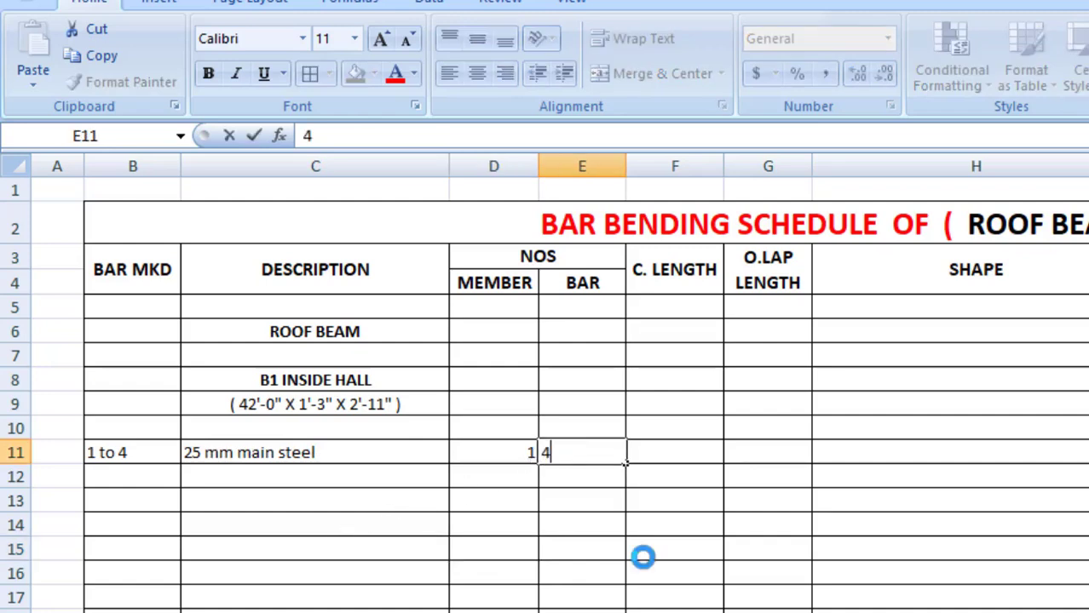
click(645, 552)
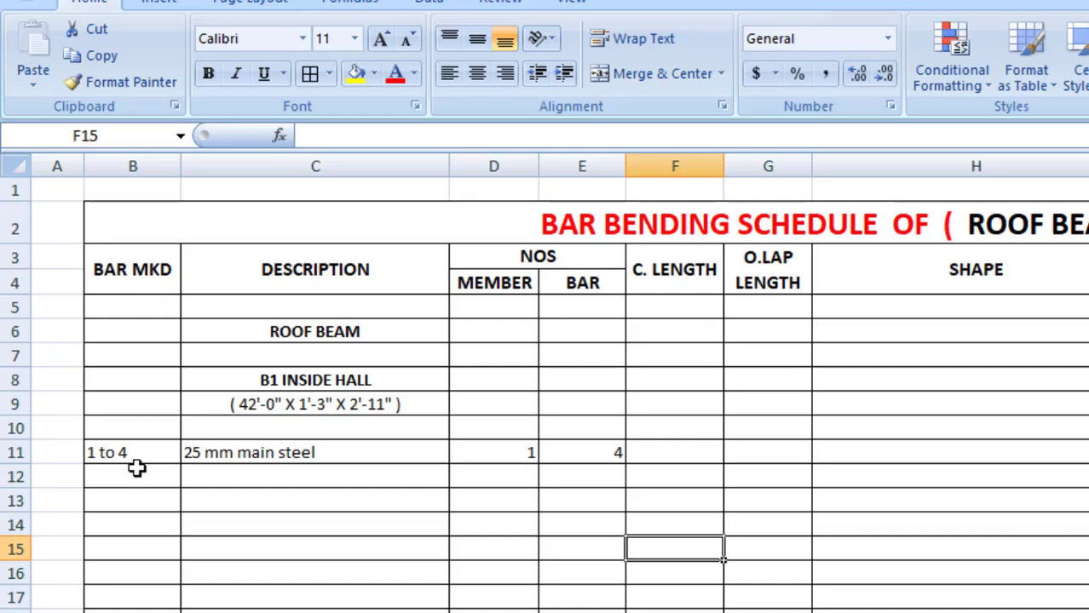
- Increase the height of row 11 and draw a horizontal straight line about 1.81" long in its SHAPE cell
drag(15, 465, 15, 504)
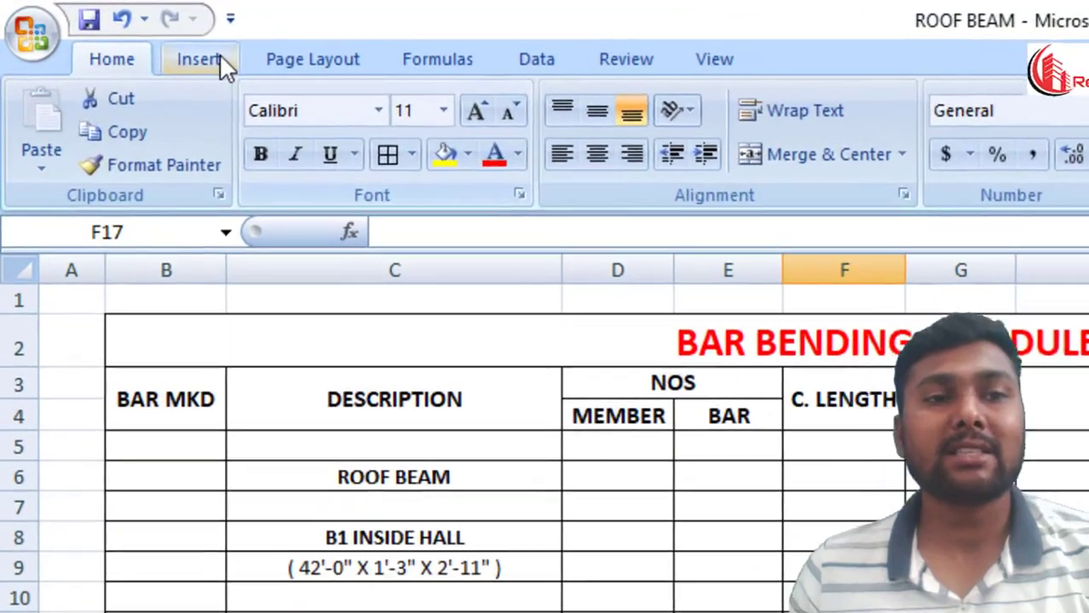
click(220, 60)
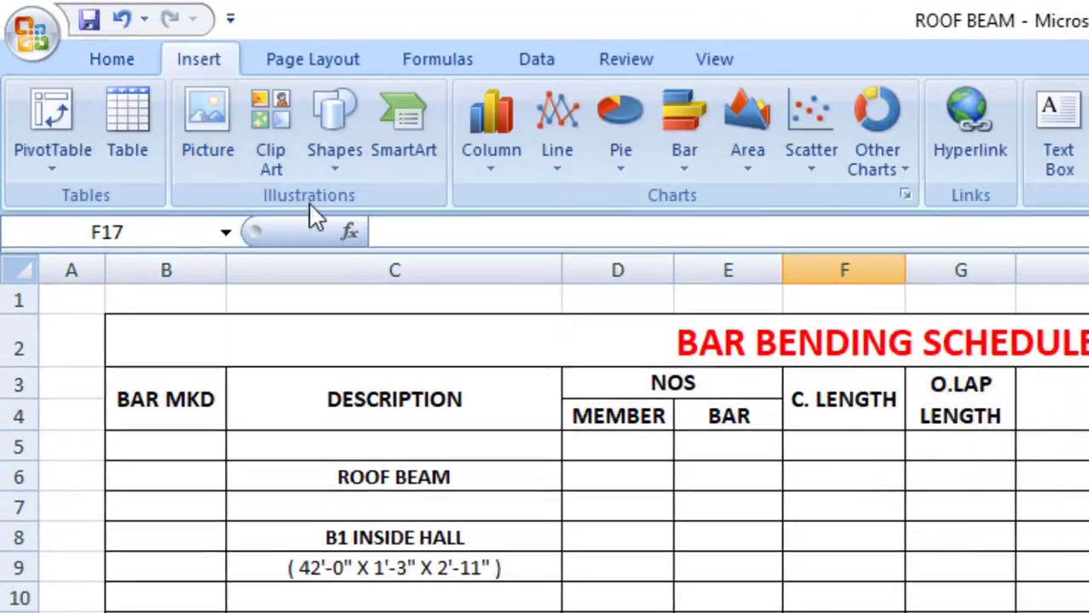
click(340, 164)
click(351, 229)
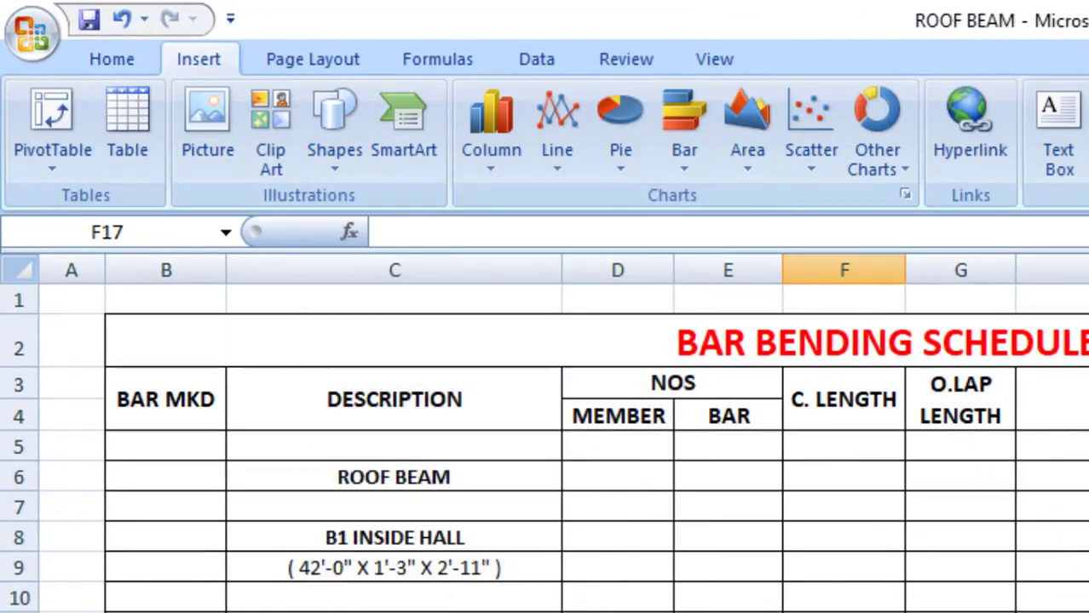
drag(648, 609, 767, 609)
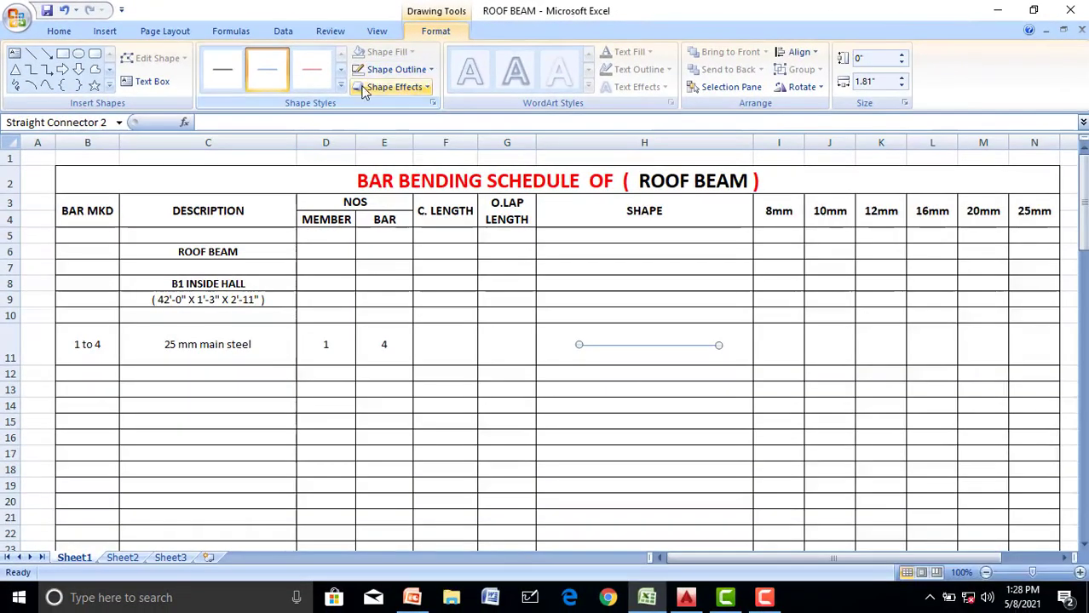
- Apply the thick black shape style to the bar line in H11 and move it slightly lower within the cell
click(438, 109)
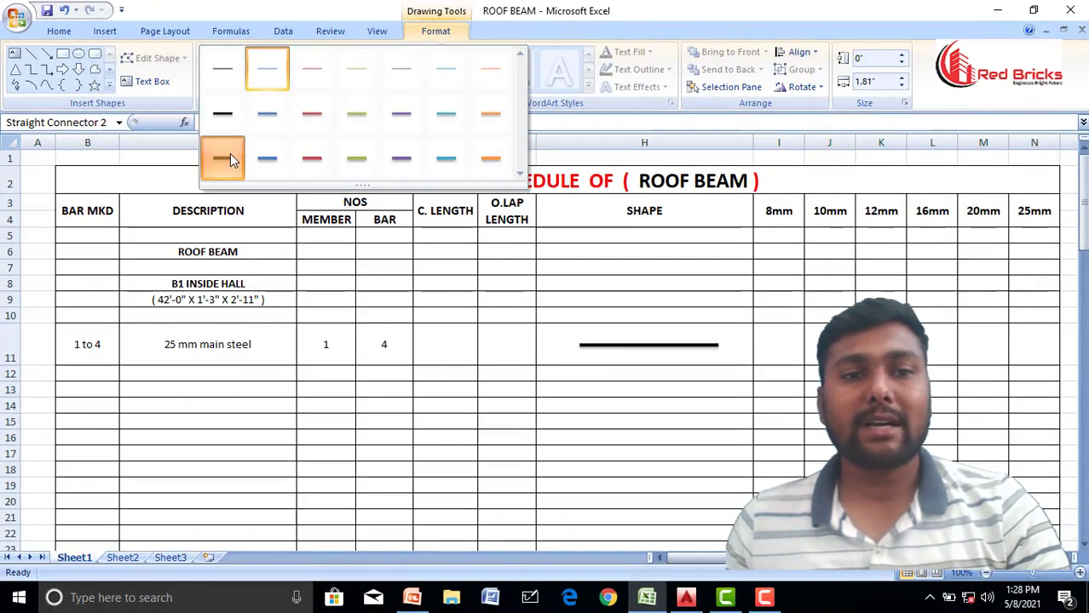
click(223, 159)
click(605, 389)
click(635, 345)
drag(635, 345, 636, 352)
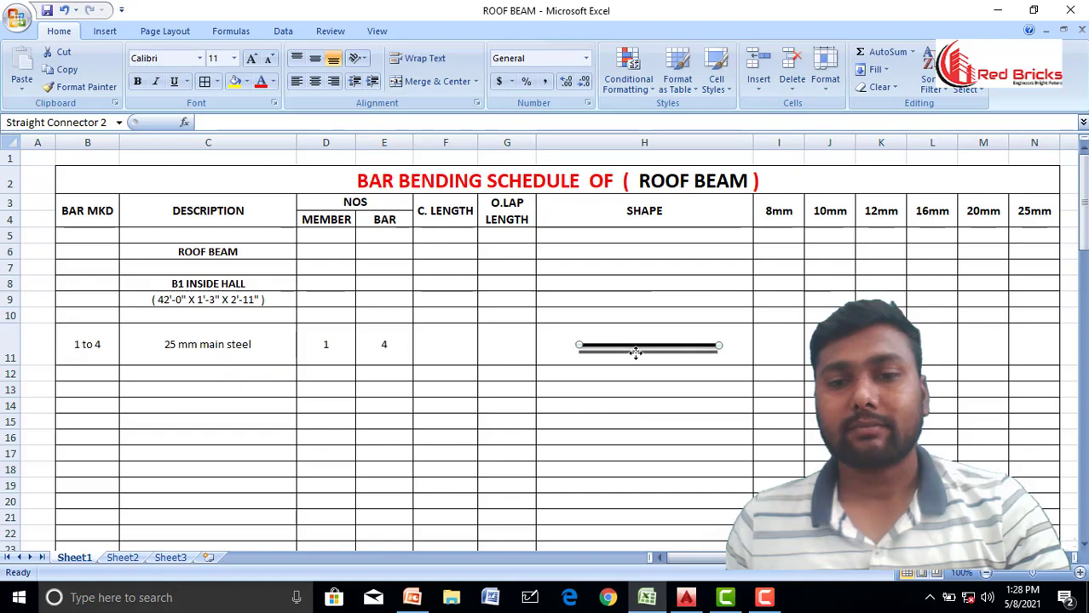
click(652, 393)
click(660, 453)
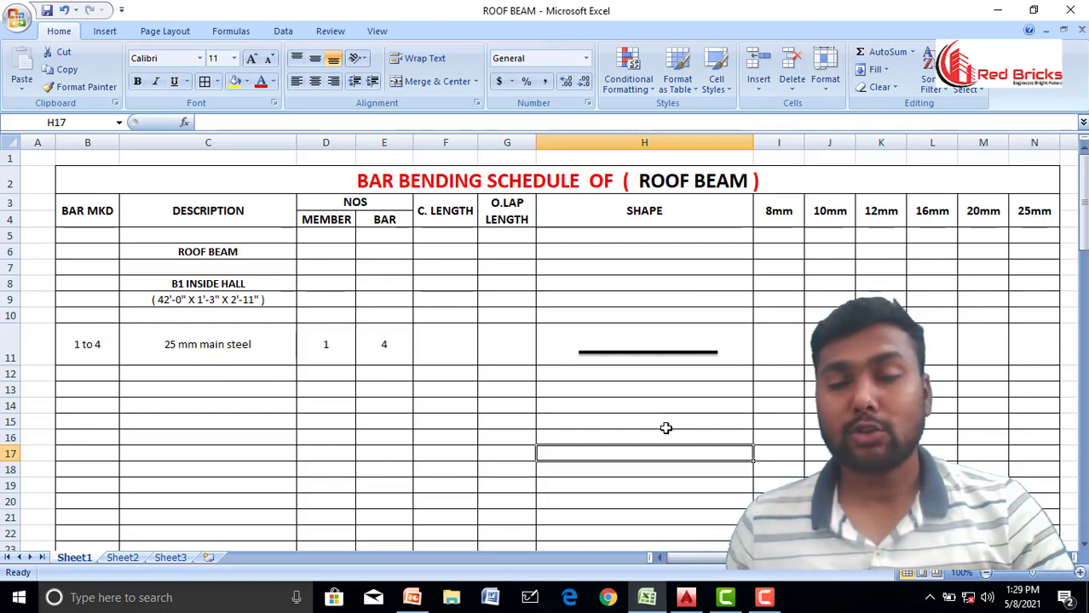
- Add a text box about 0.92" wide and 0.4" high over the bar line in H11, reading 41'-9" in bold
click(104, 32)
click(558, 68)
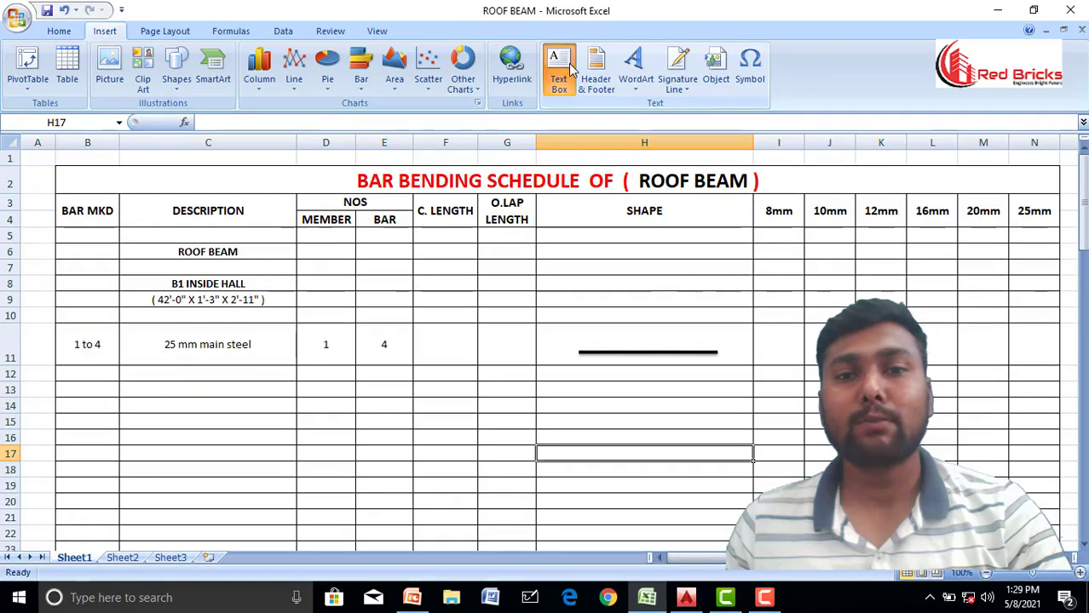
drag(603, 332, 673, 362)
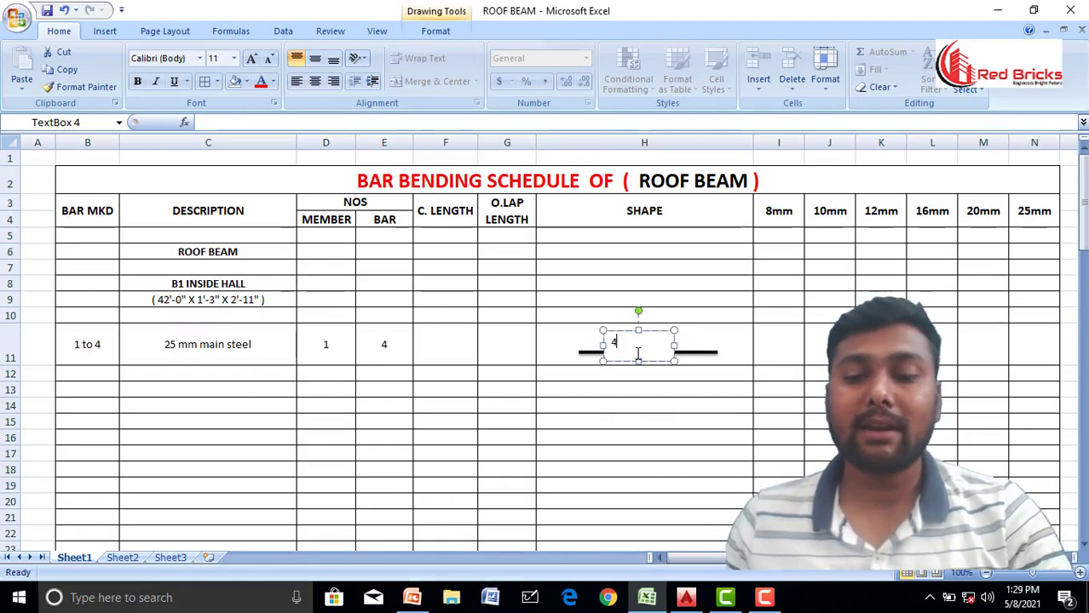
text(1'-9)
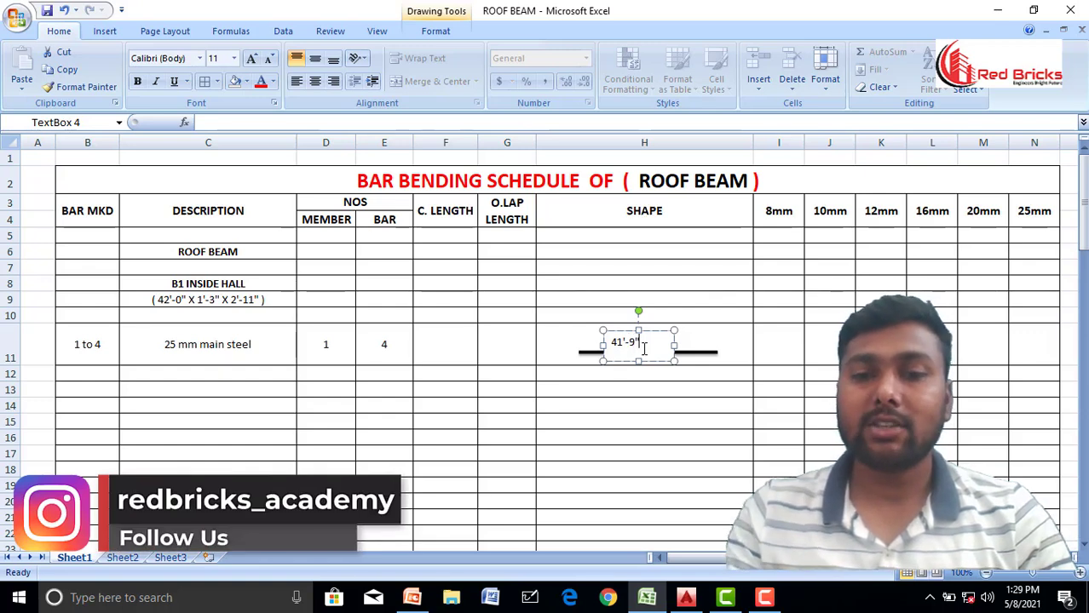
drag(640, 344, 610, 344)
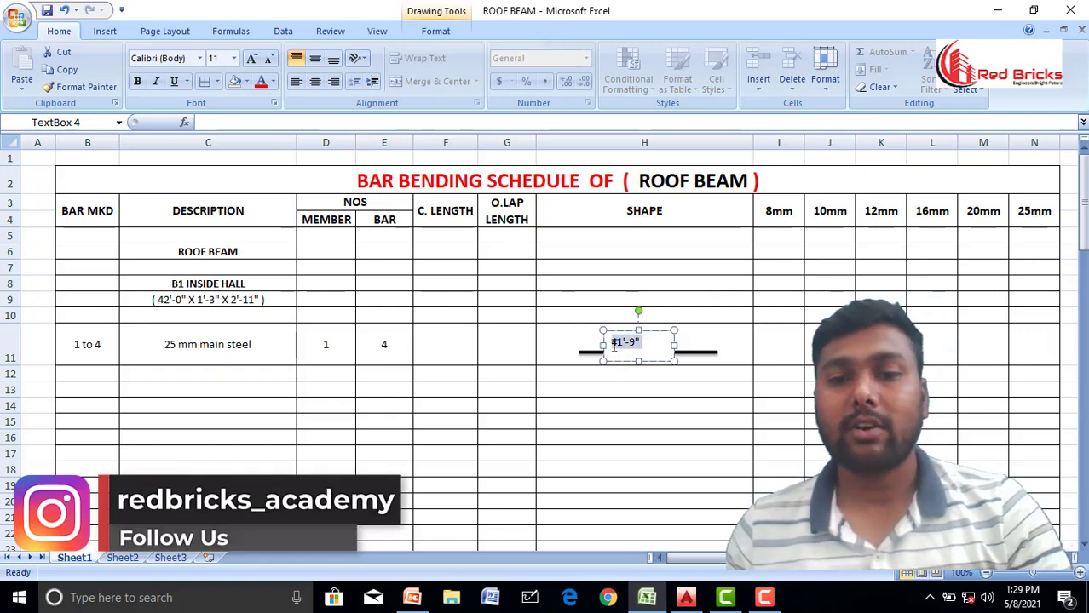
click(137, 80)
click(595, 448)
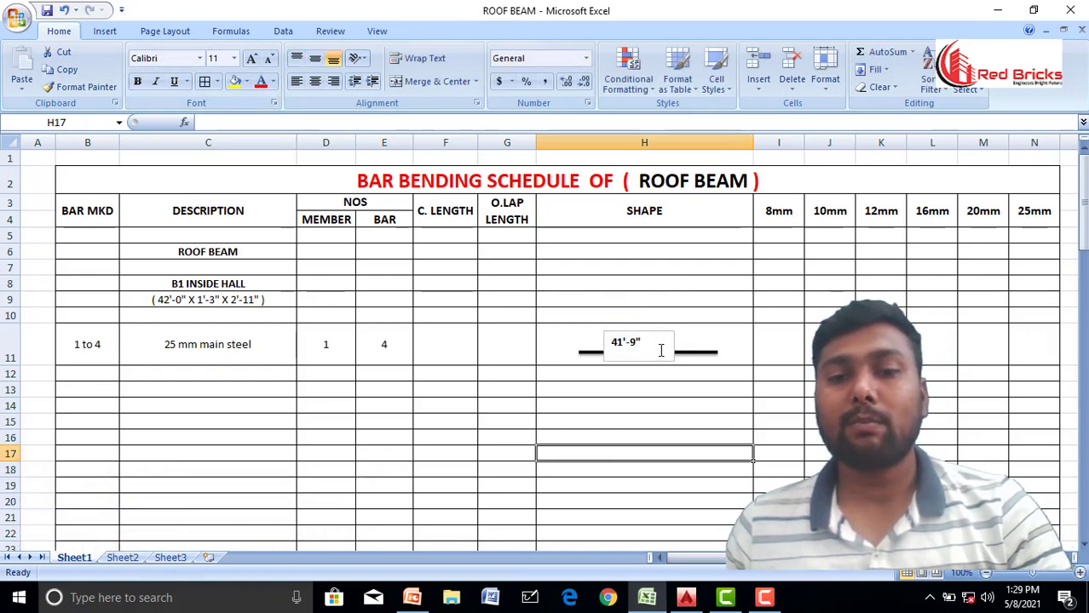
- Remove the fill and outline from the 41'-9" text box and centre the label above the bar line
click(660, 350)
click(450, 35)
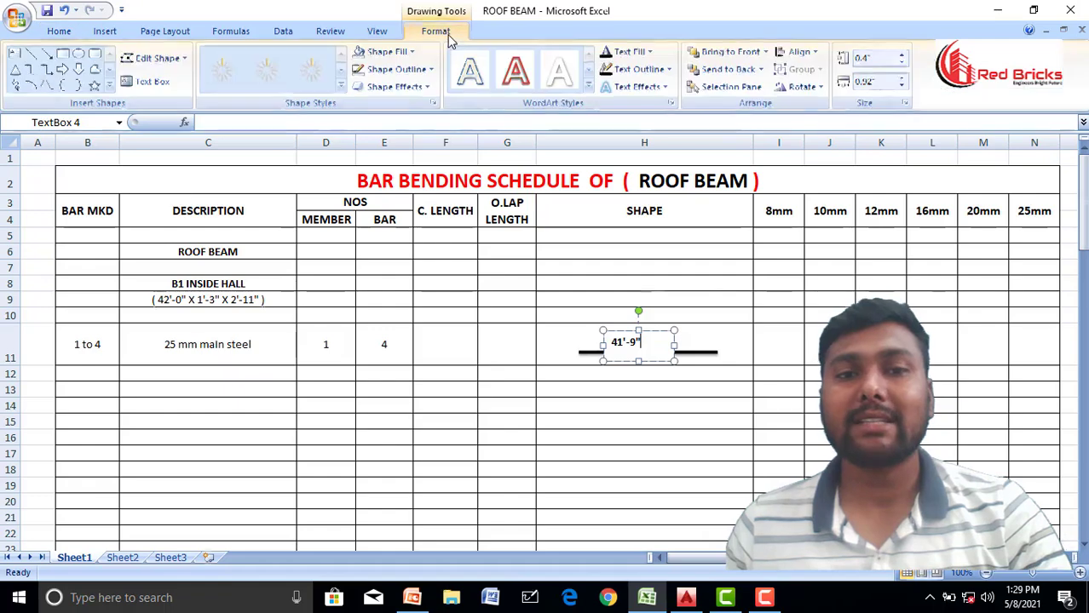
click(390, 52)
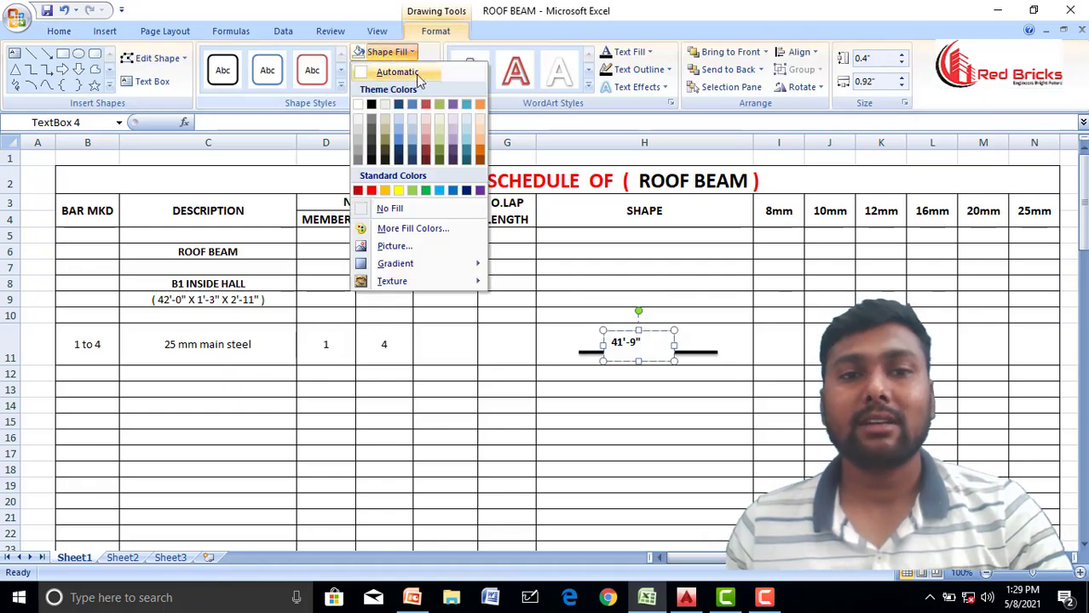
click(389, 207)
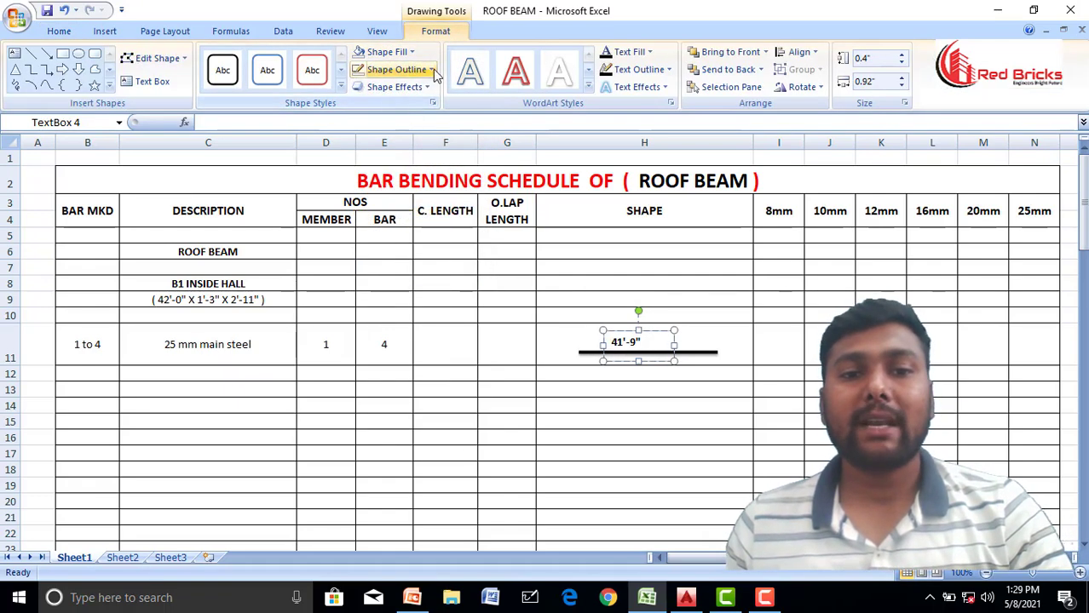
click(432, 70)
click(390, 225)
click(670, 411)
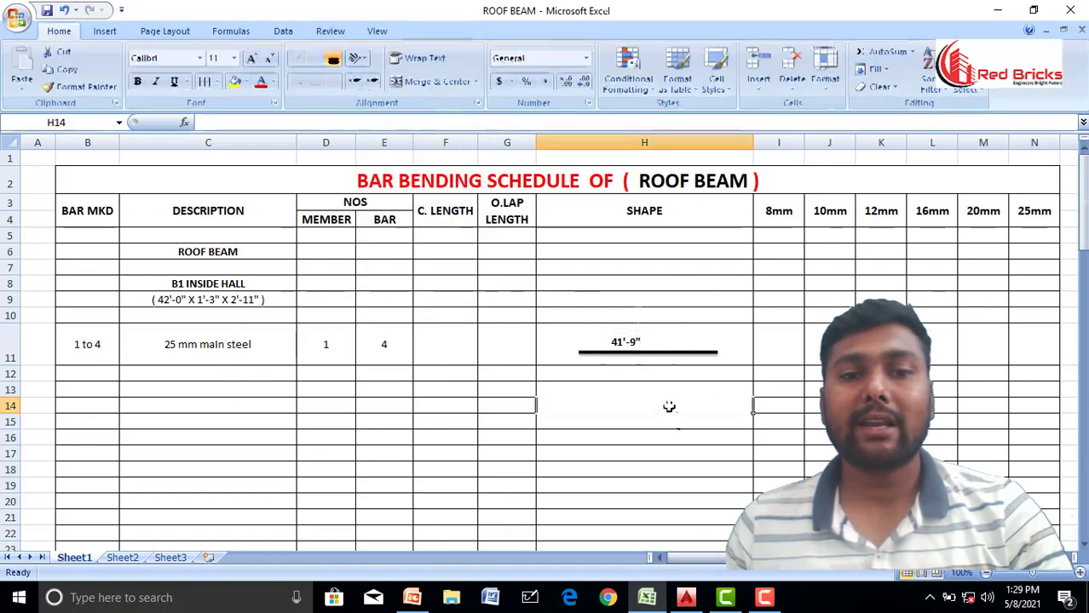
click(661, 340)
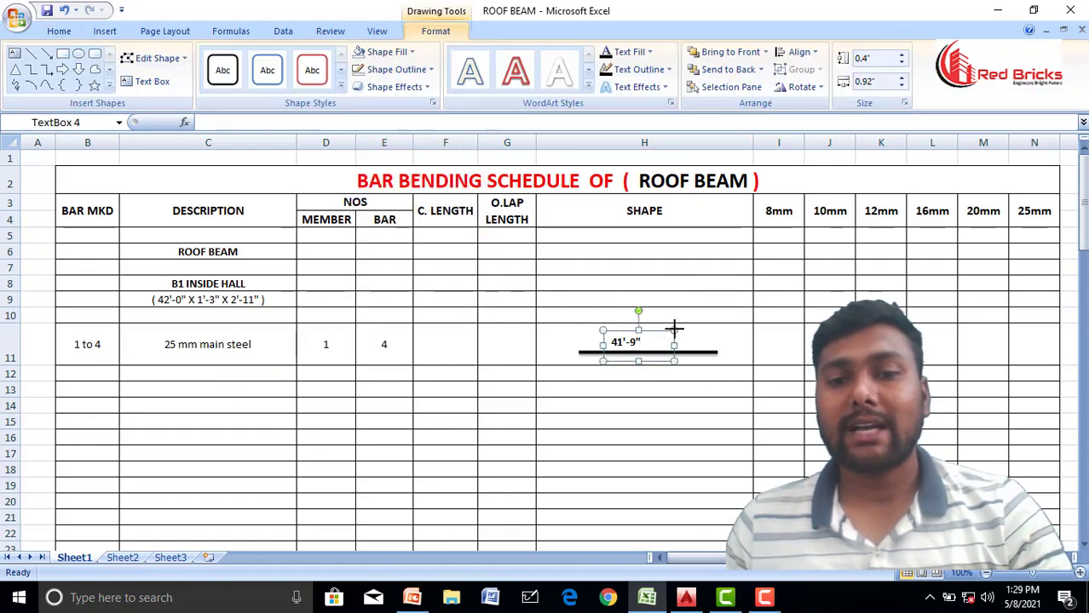
click(681, 434)
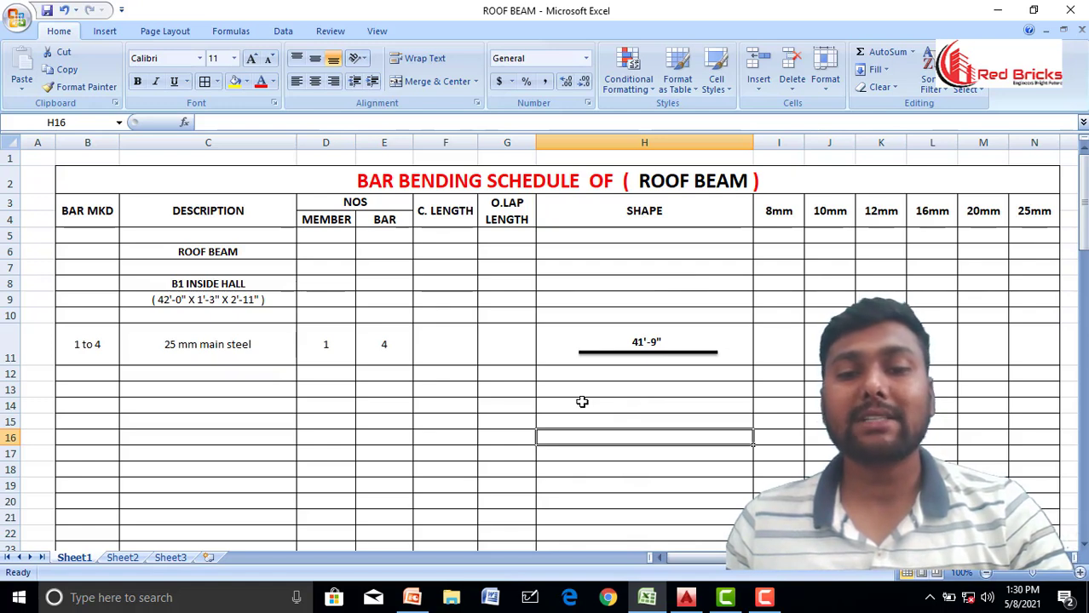
- Enter 41.75 as the cutting length of the 25 mm main steel in F11
click(448, 347)
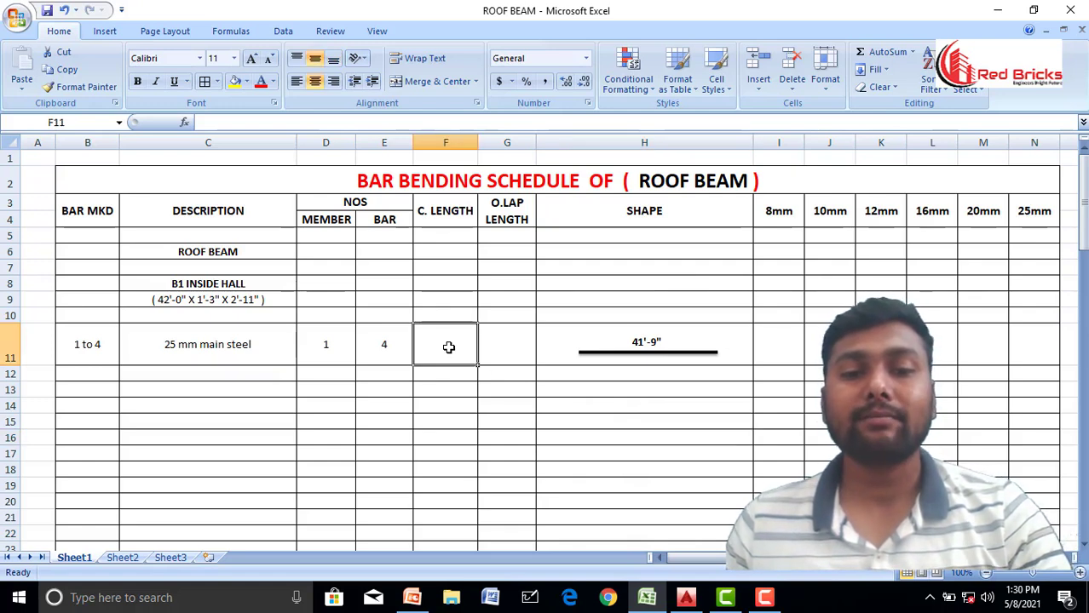
text(41.75)
click(592, 465)
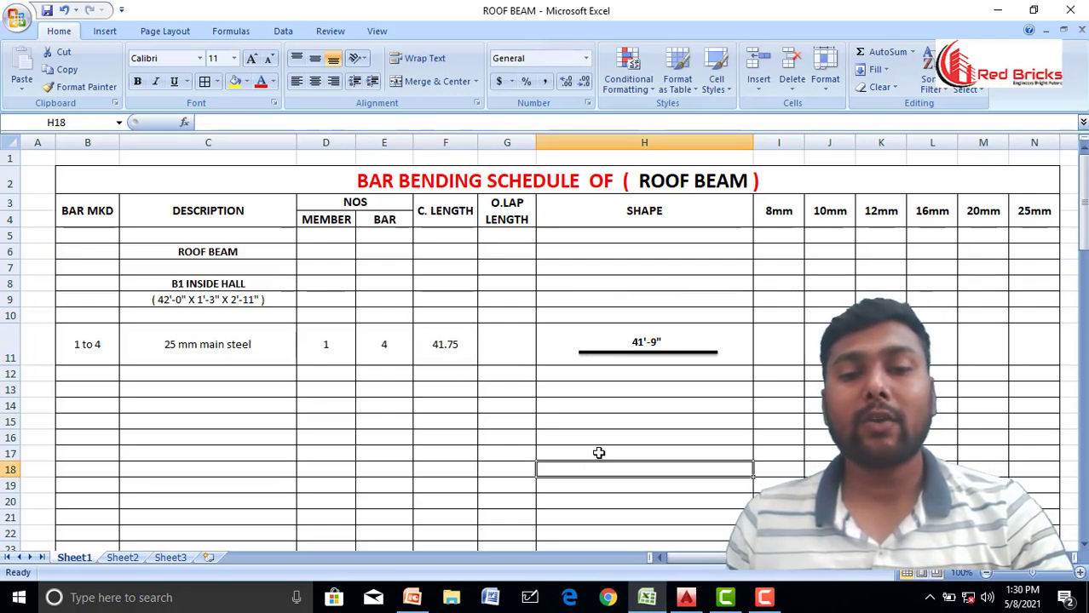
- Calculate the overlap length in G11 with the formula =F11+(50*25)/304.8
click(516, 349)
double_click(515, 351)
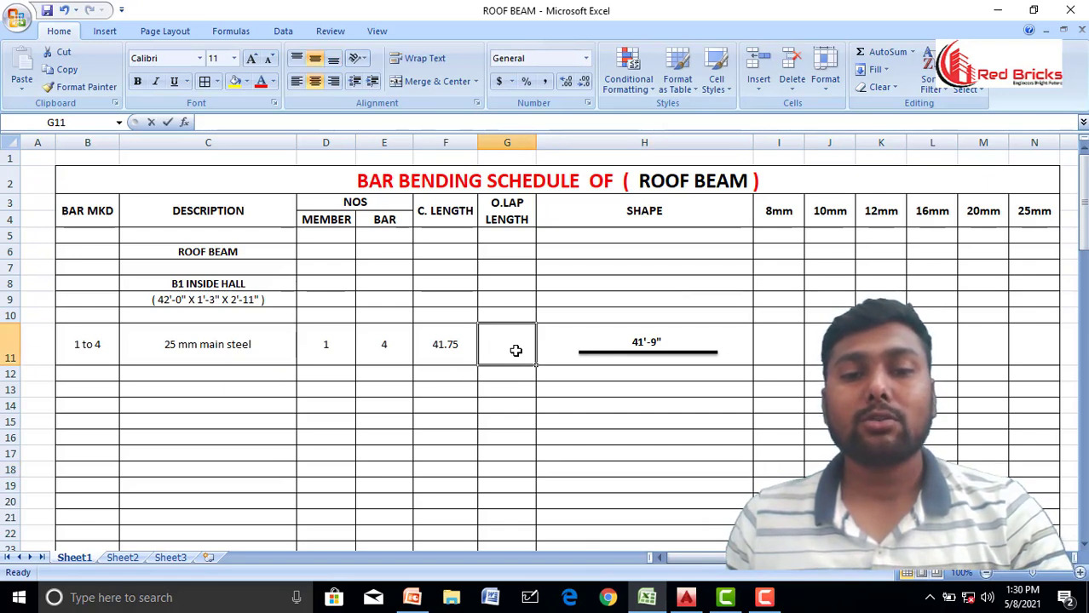
text(=)
click(452, 348)
text(+)
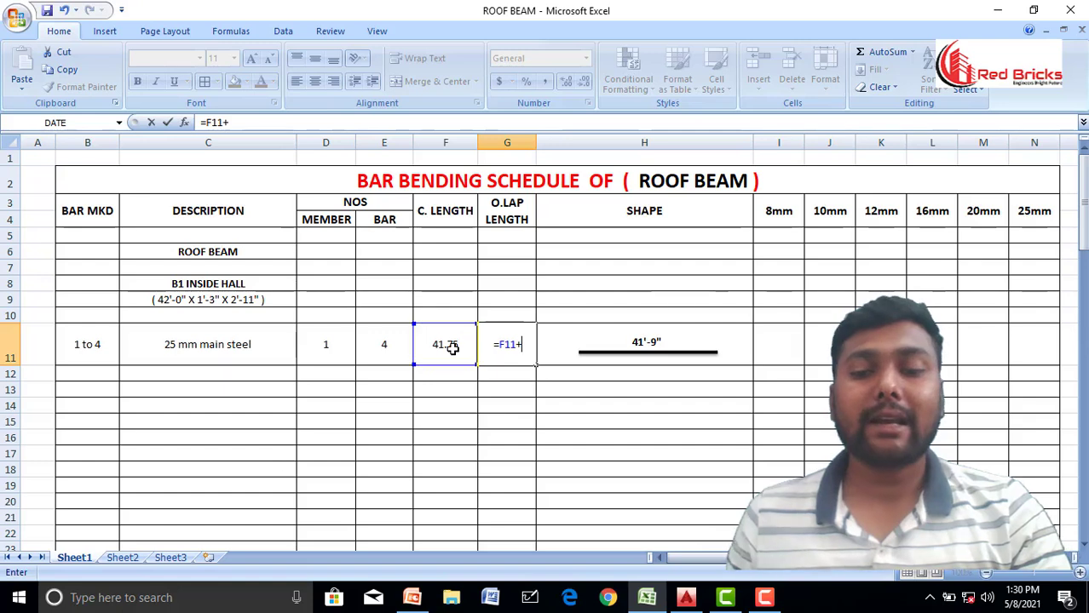
text(()
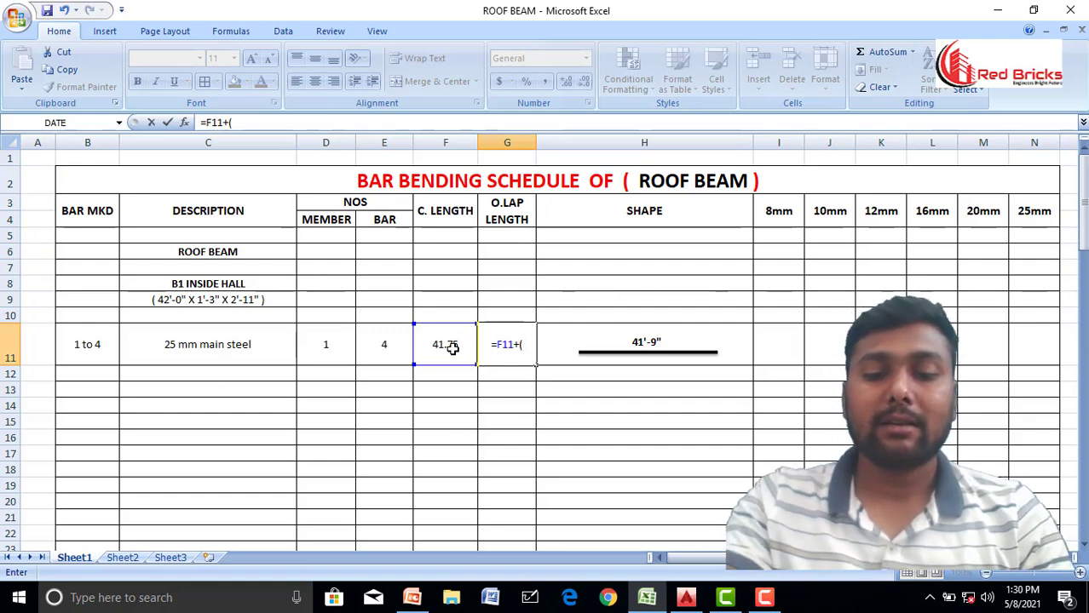
text(50*)
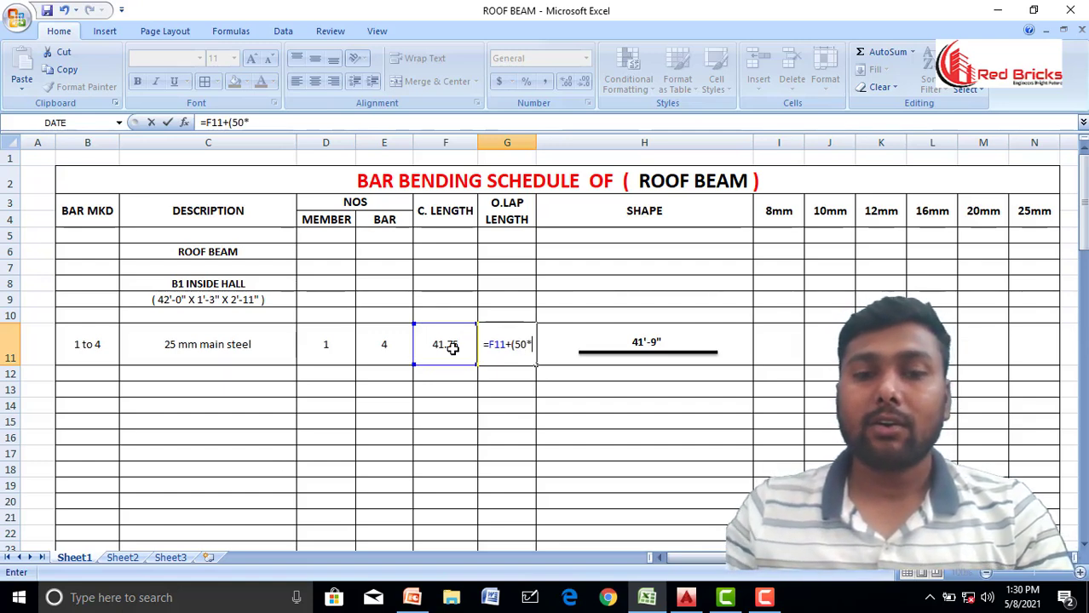
text(25)/)
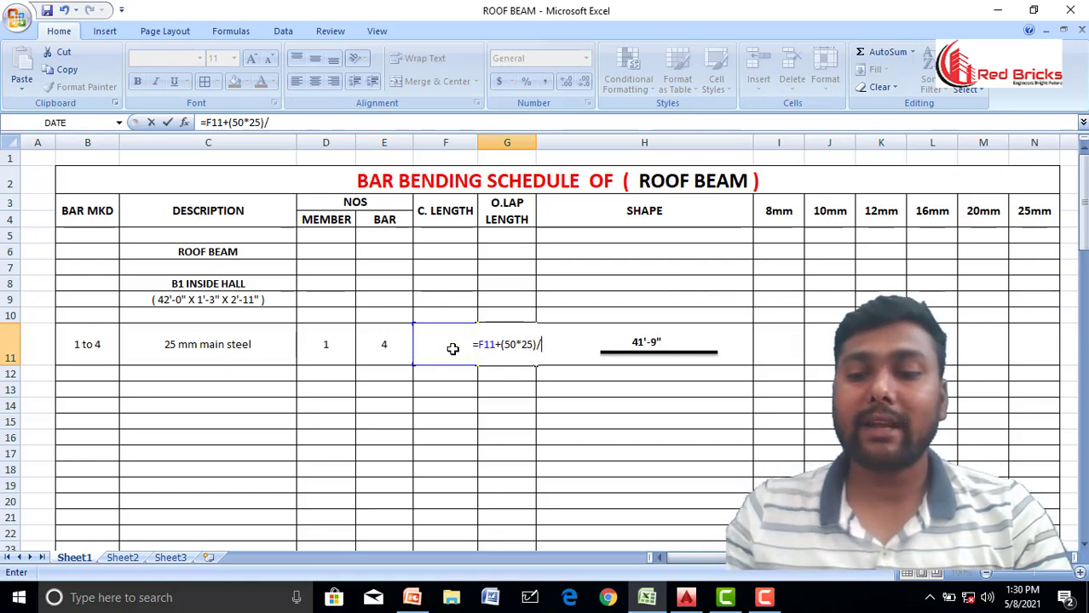
text(304.8)
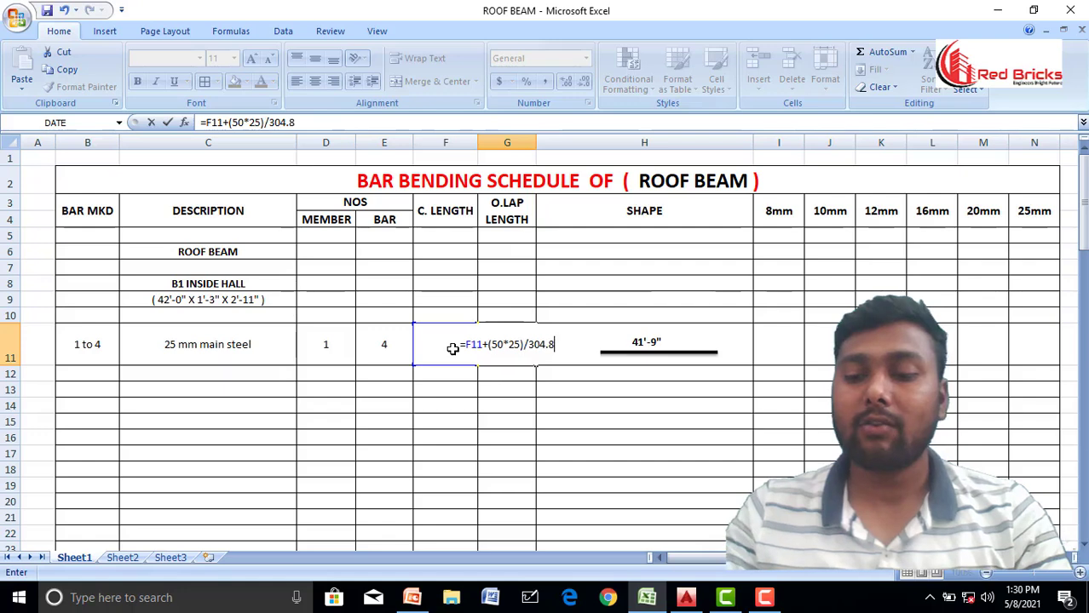
key(Return)
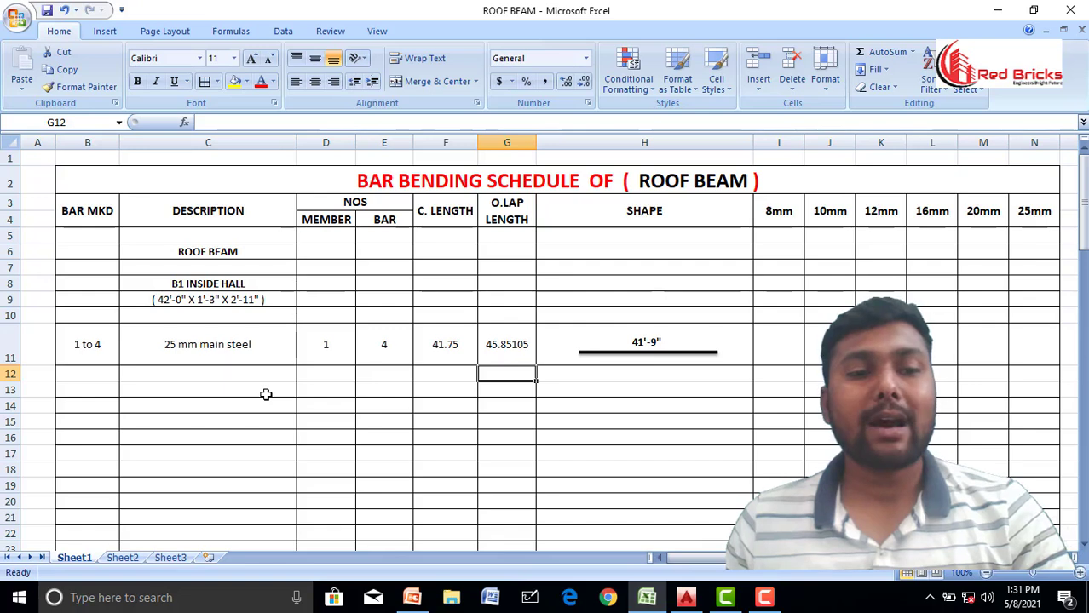
- Calculate the total 25mm bar length in N11 with the formula =D11*E11*G11
click(1023, 342)
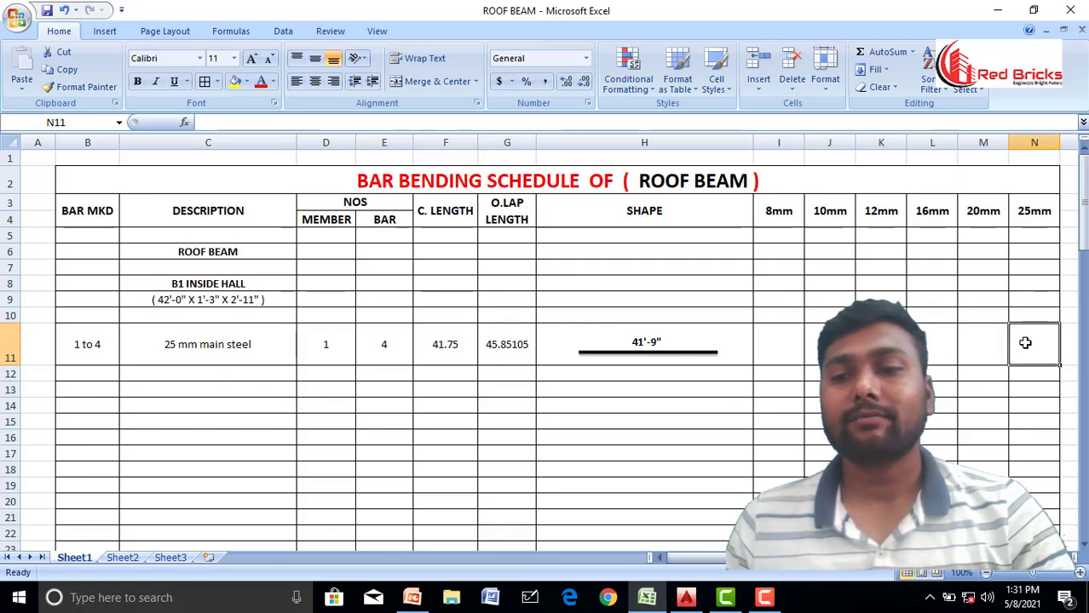
text(=)
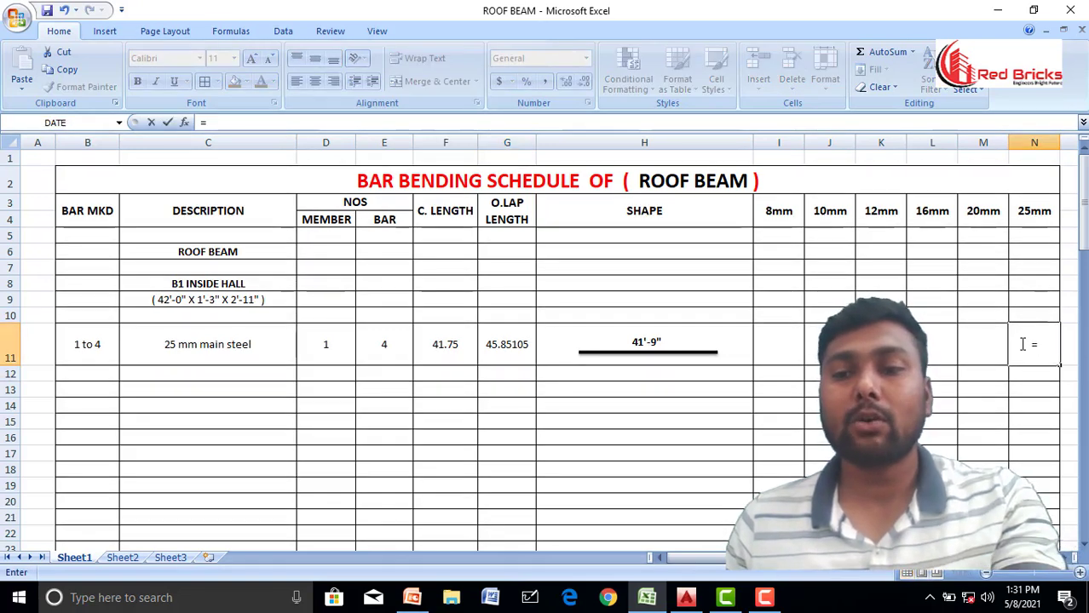
click(324, 349)
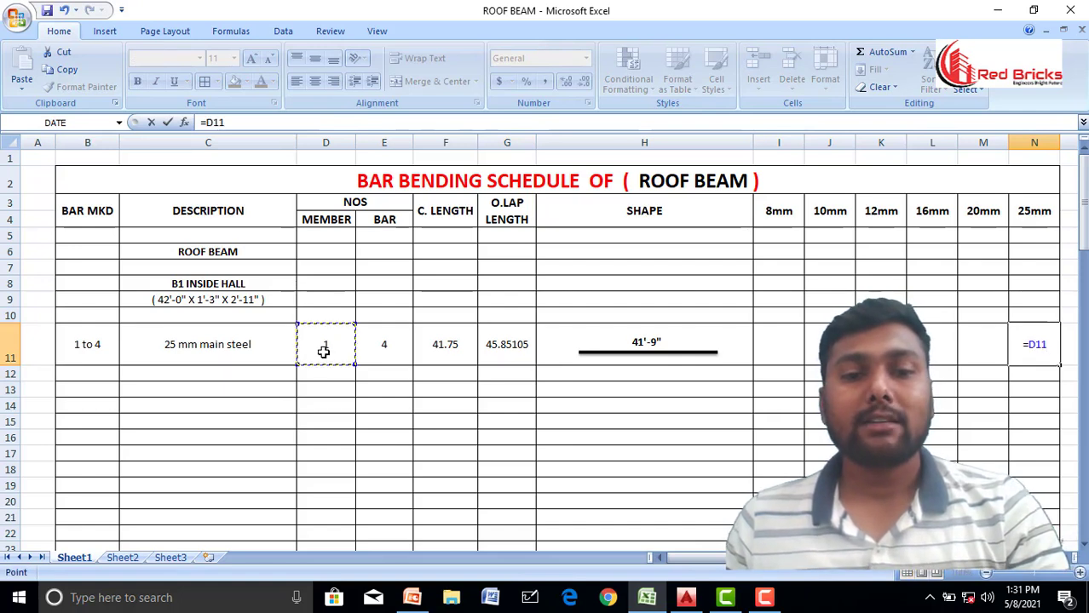
text(*)
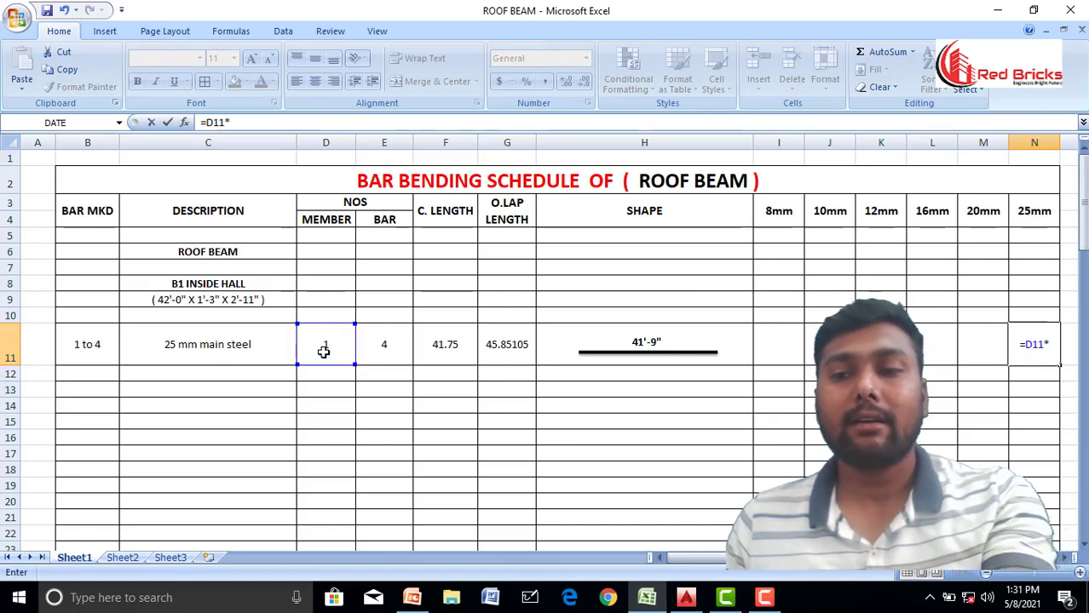
click(376, 348)
text(*)
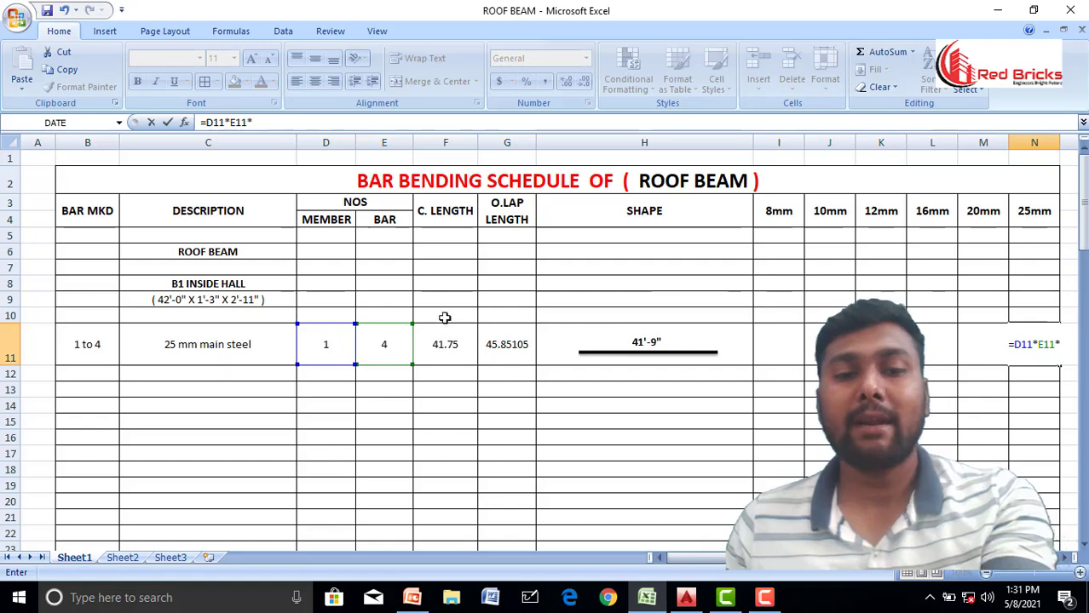
click(504, 341)
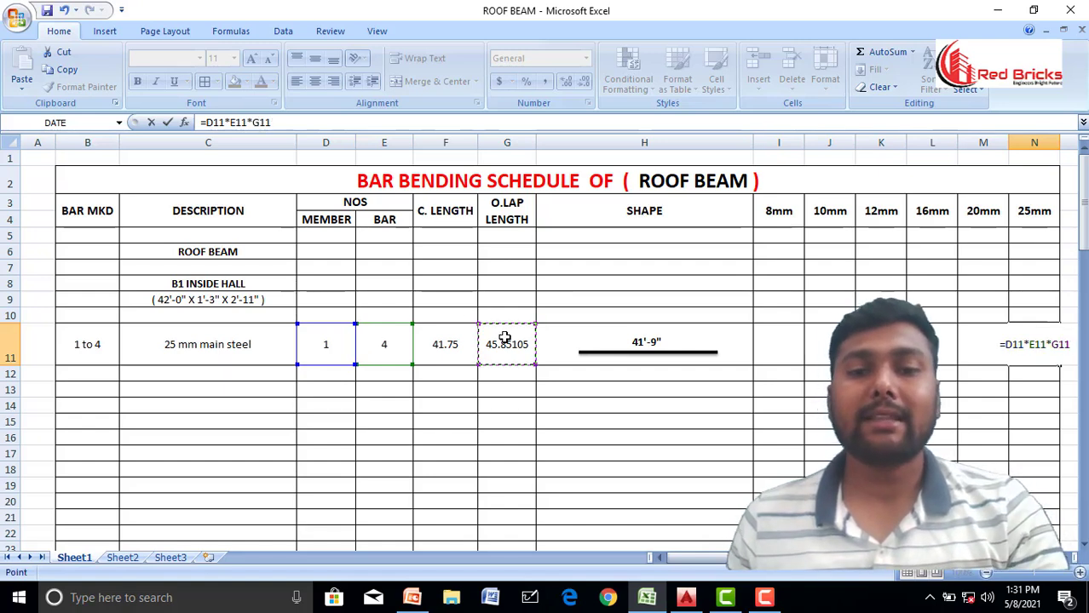
key(Return)
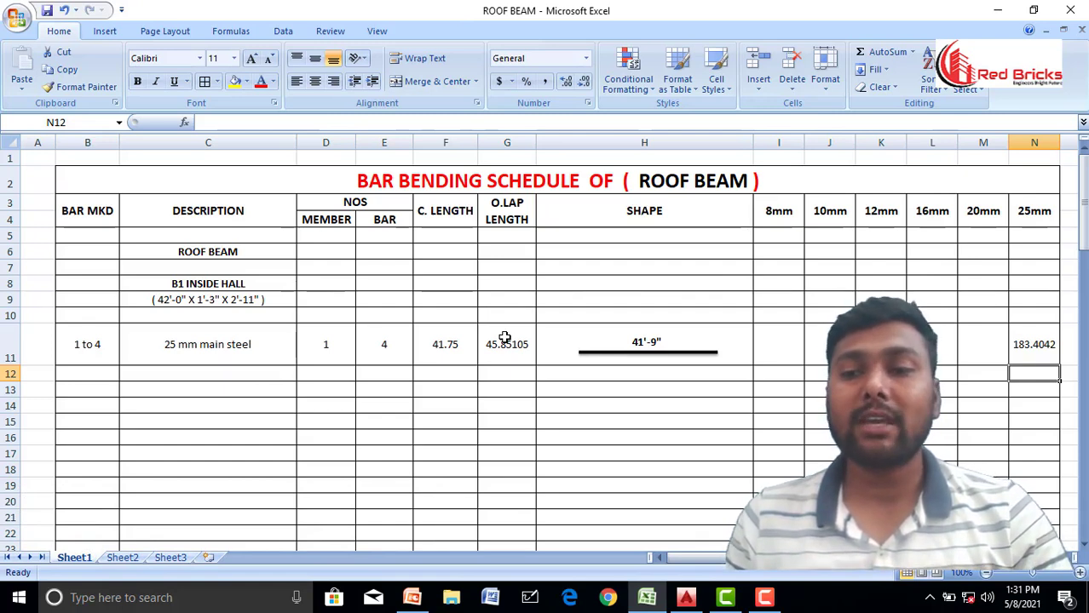
- Consult the bar notes in the AutoCAD drawing, then enter bar mark "5, 6" in B12 of the Excel schedule and make row 12 taller
key(alt+Tab)
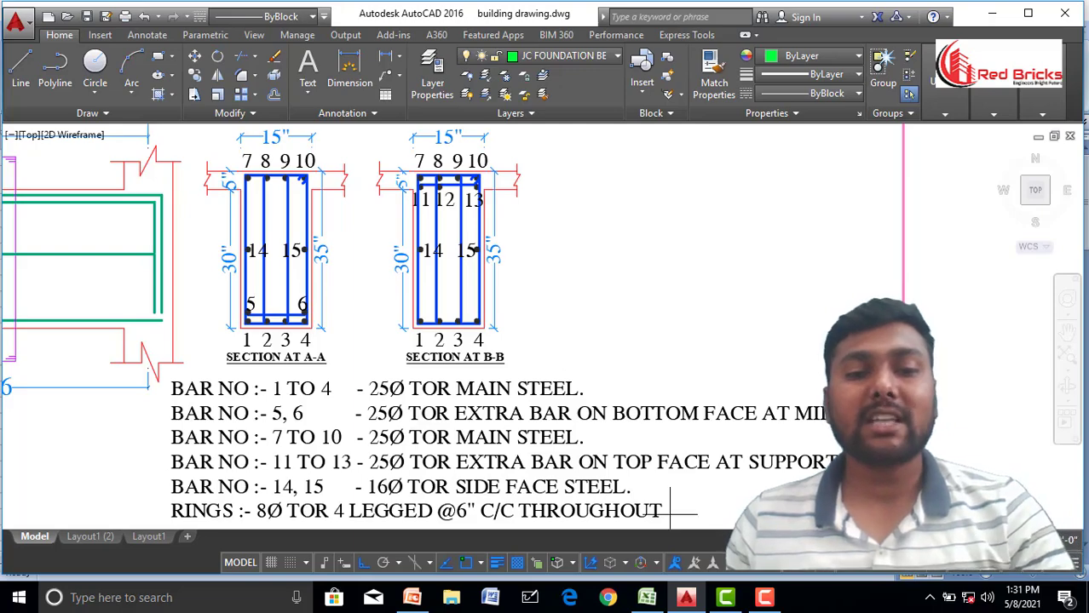
drag(10, 381, 10, 403)
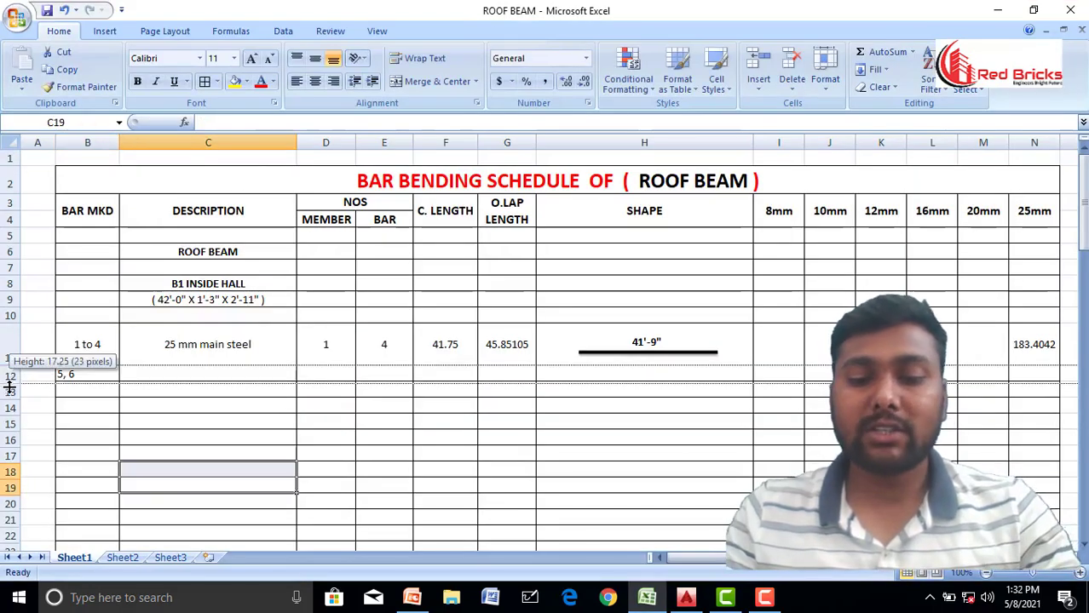
- Enter the description "25 mm extra bat at mid span" for bars 5, 6 in C12
click(163, 386)
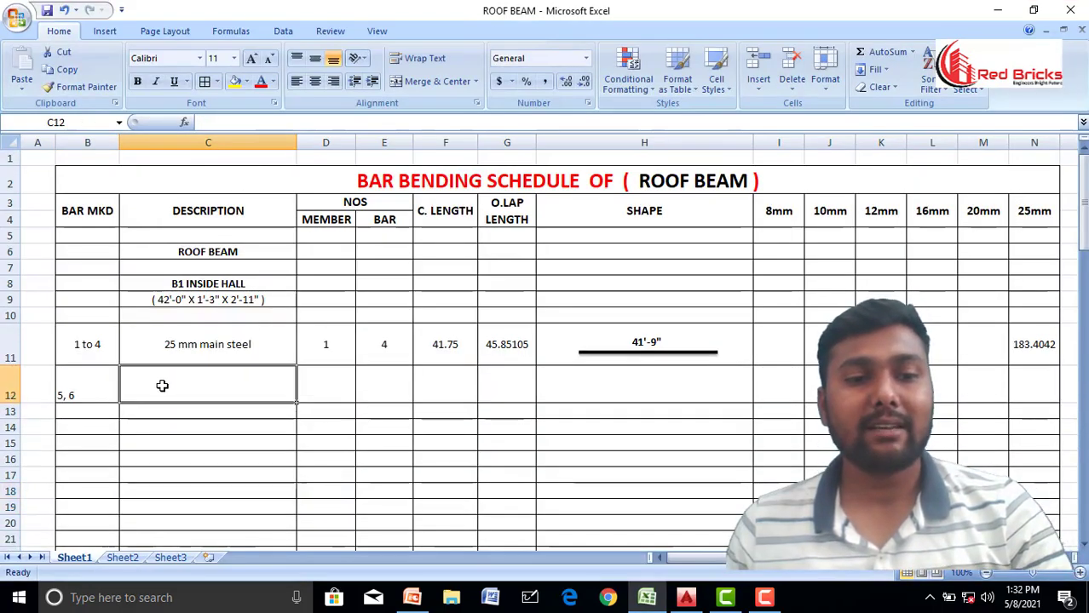
text(1)
key(BackSpace)
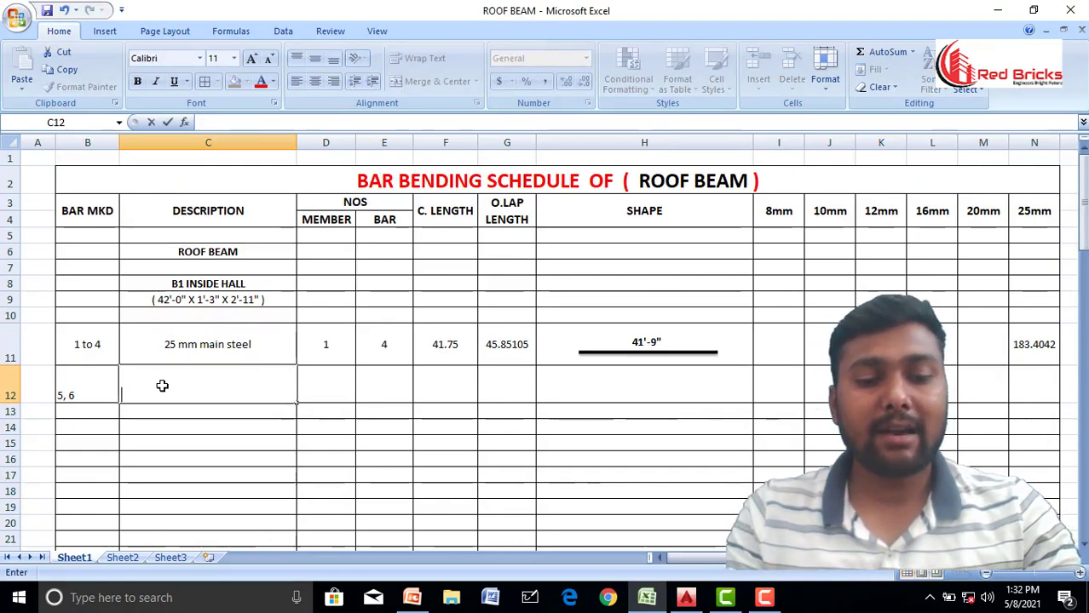
text(25 mm)
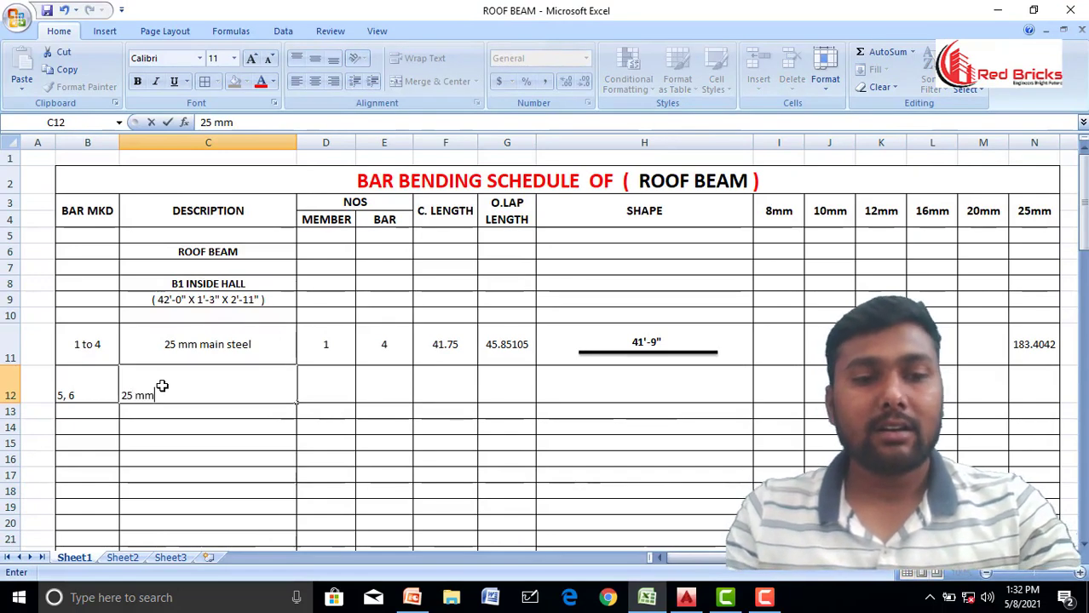
text( e)
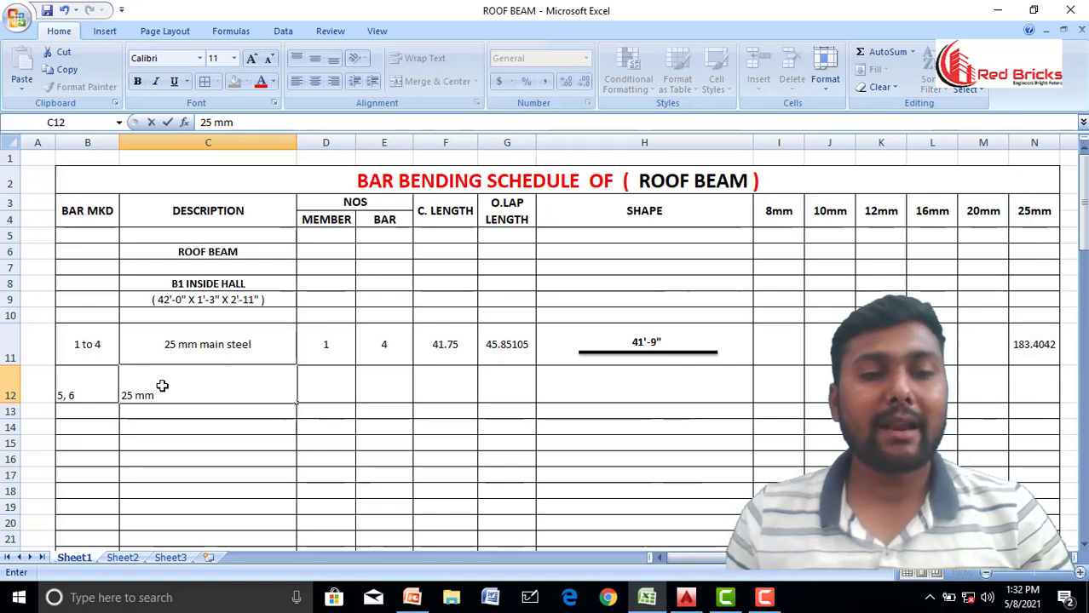
text(x)
key(BackSpace)
key(BackSpace)
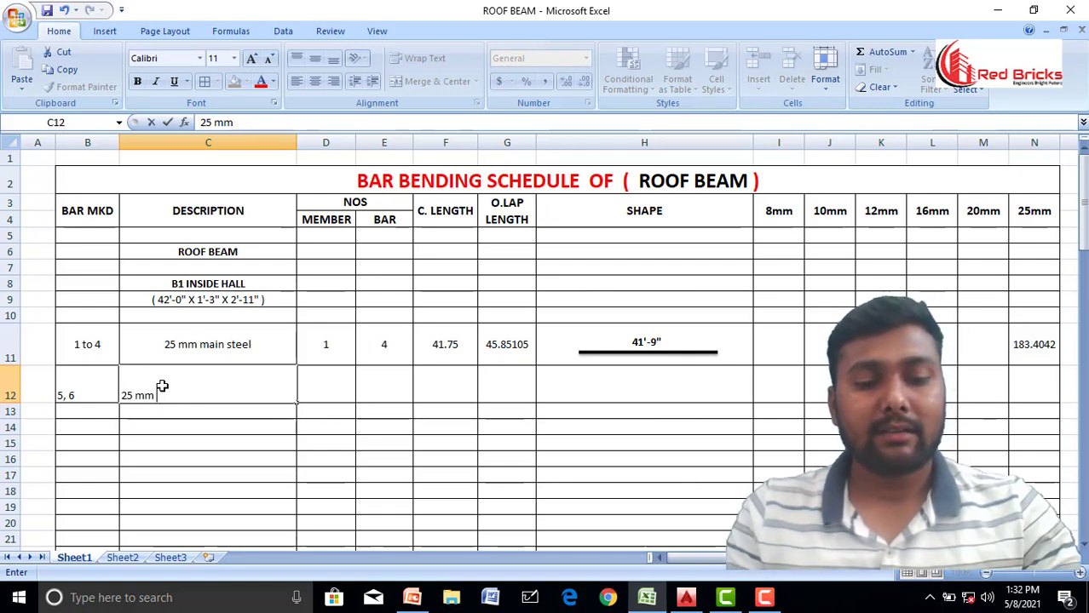
text(ex)
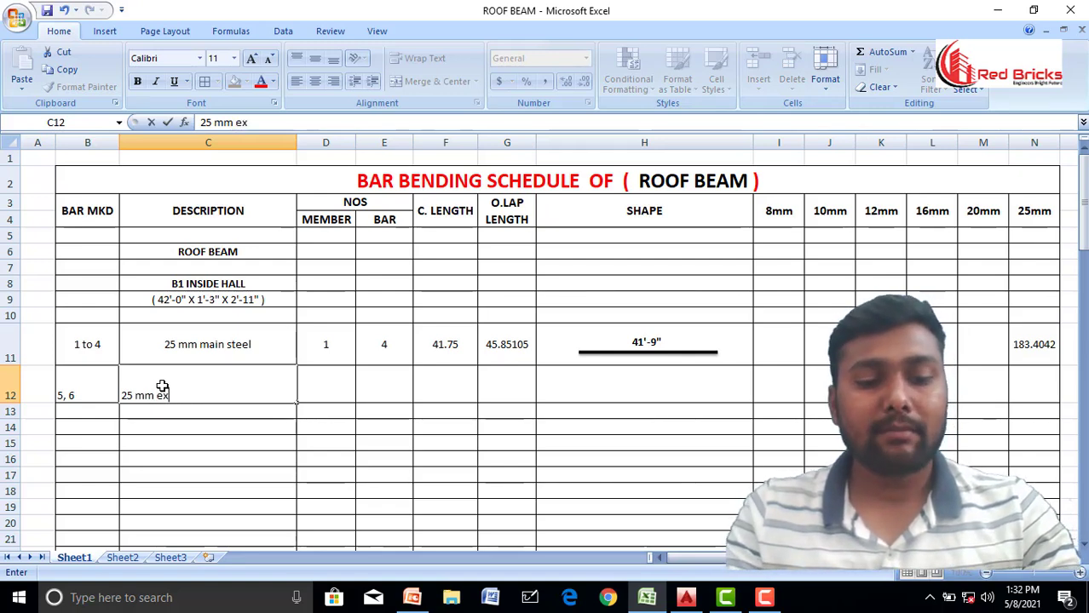
text(tra ba)
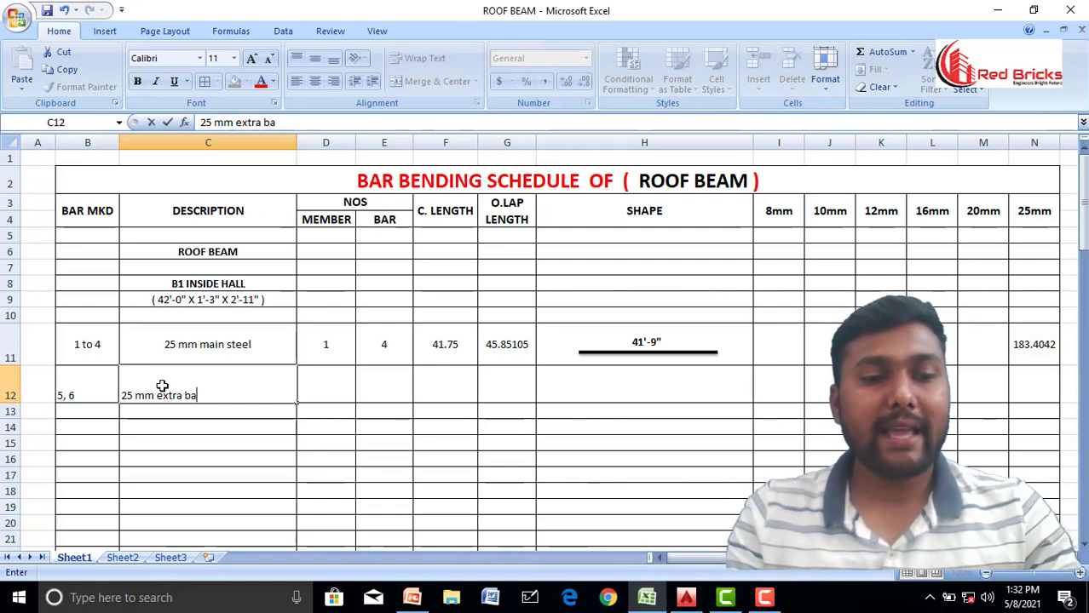
text(t at )
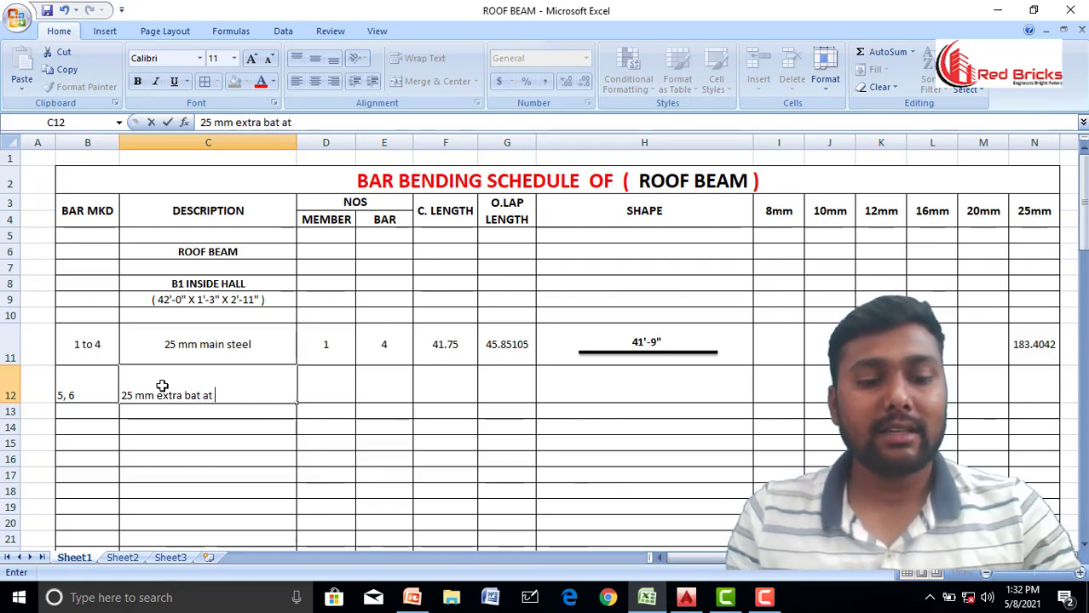
text(mid s)
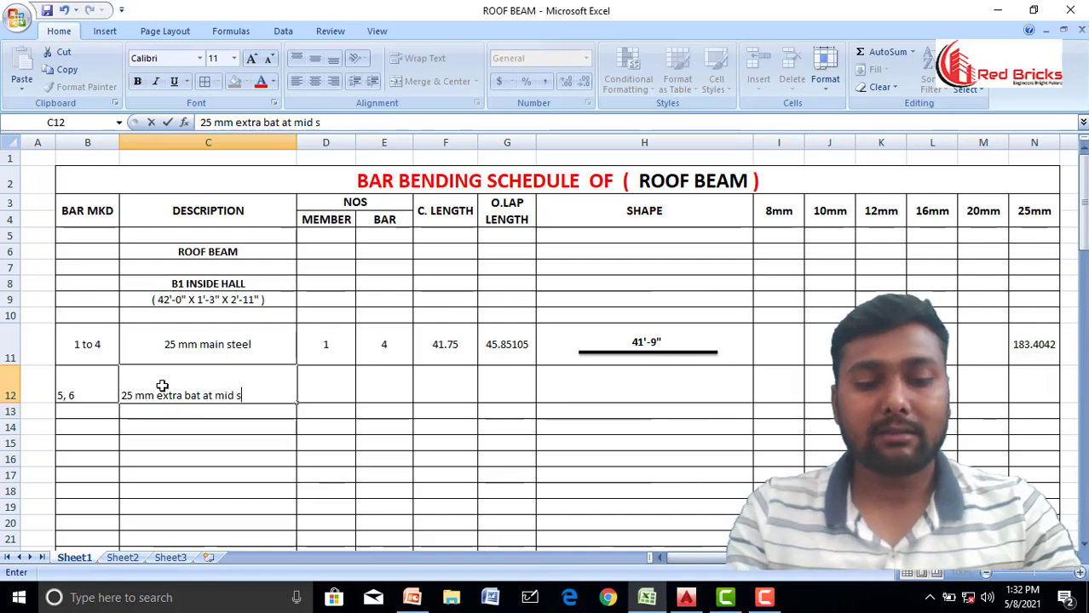
text(pan)
click(162, 457)
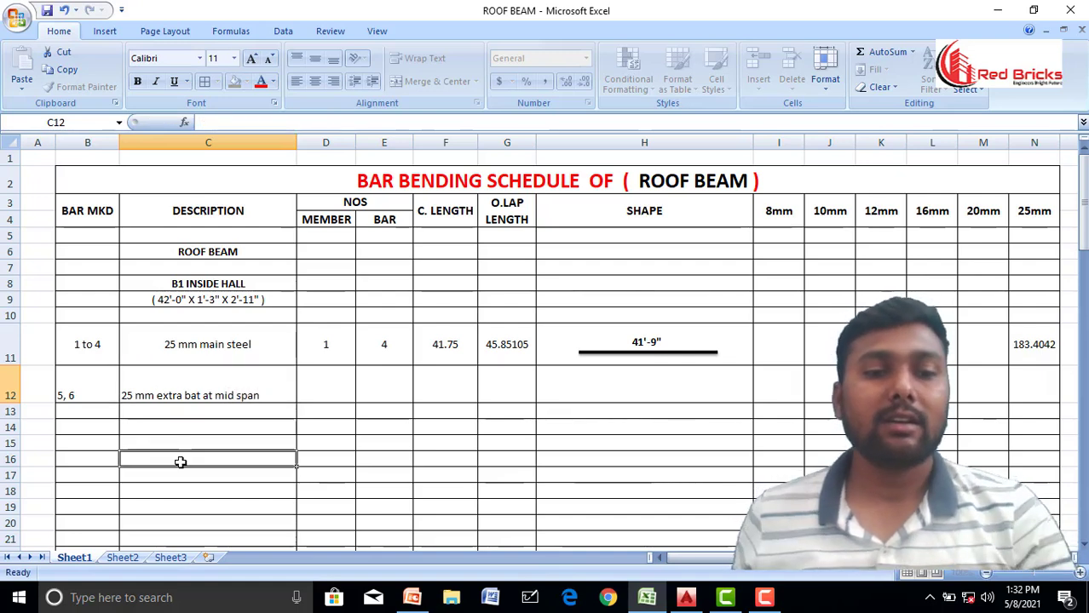
- Centre the contents of B12:N12 both horizontally and vertically
drag(87, 390, 1013, 382)
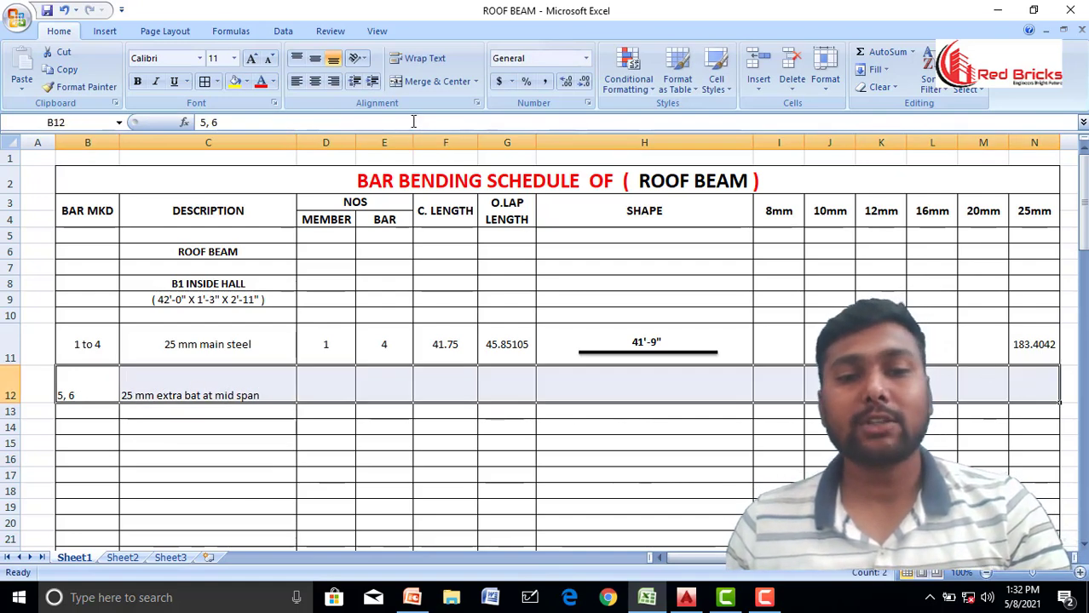
click(314, 81)
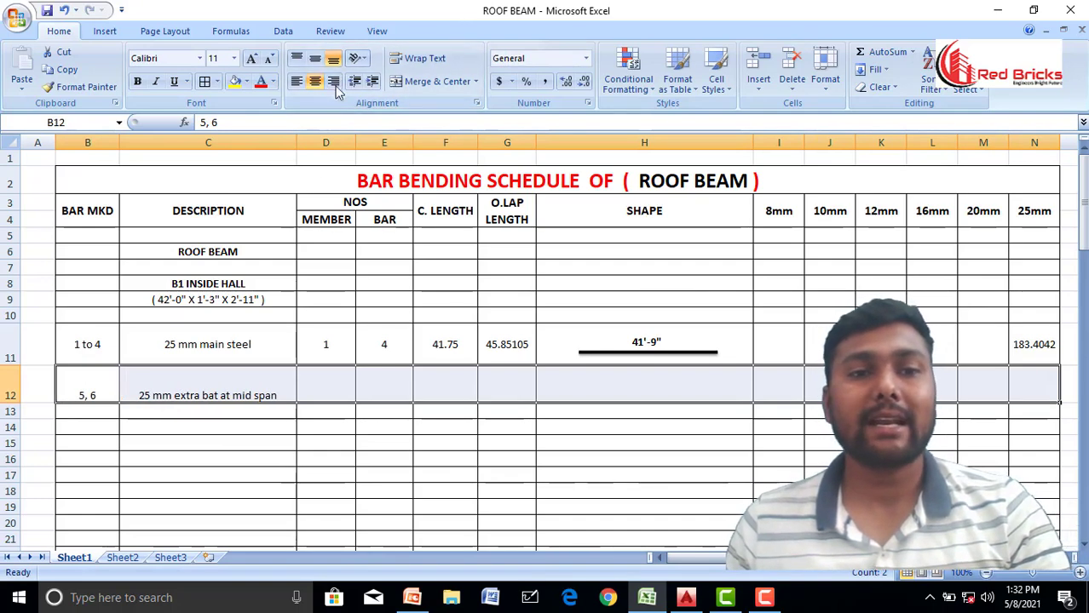
click(321, 61)
click(391, 479)
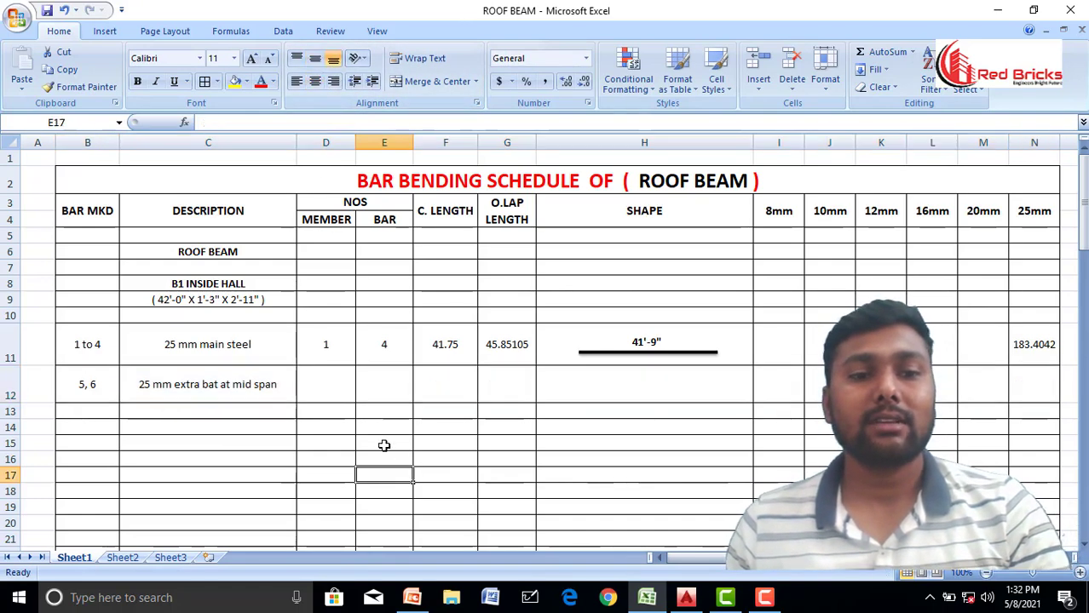
- Enter 1 as the member count in D12 and 2 as the bar count in E12
click(328, 384)
text(1)
click(386, 380)
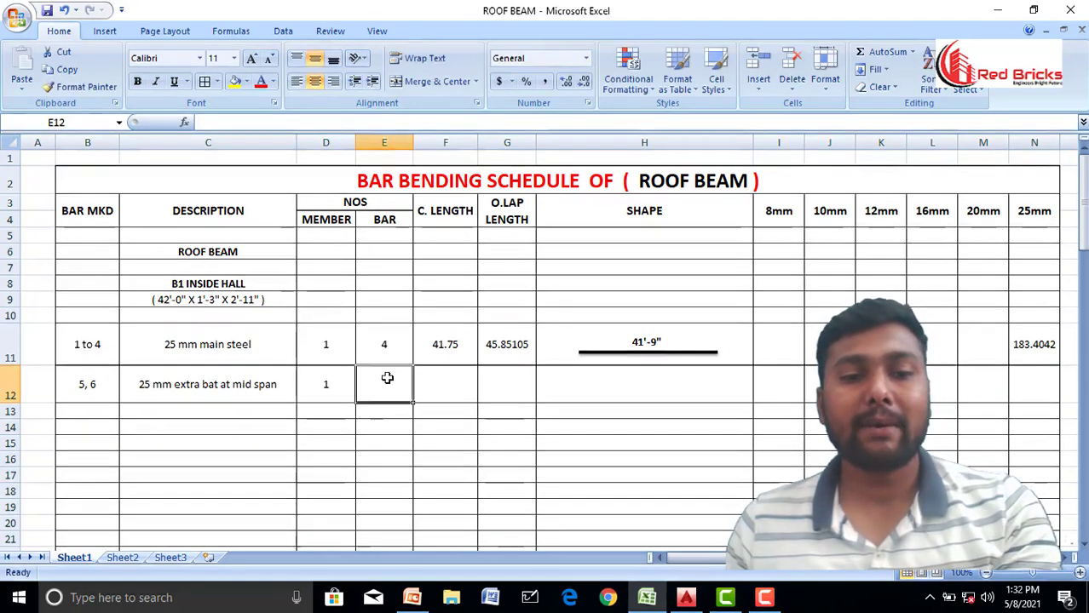
text(2)
click(455, 471)
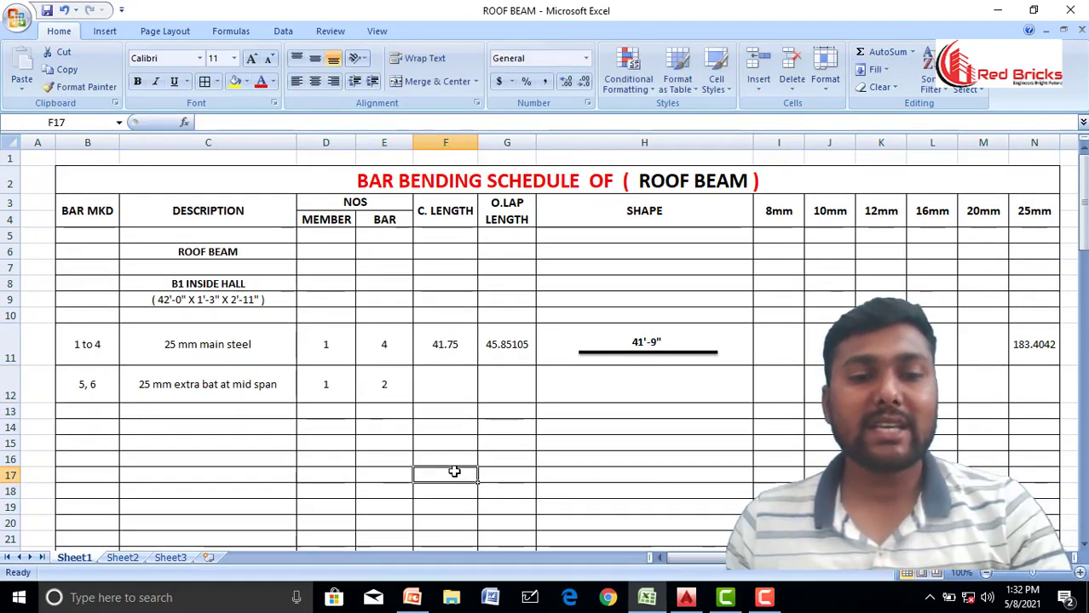
- Switch to the AutoCAD building drawing and dimension beam B1 on gridline C between the centrelines at its two end columns, placing the dimension below the beam
key(alt+Tab)
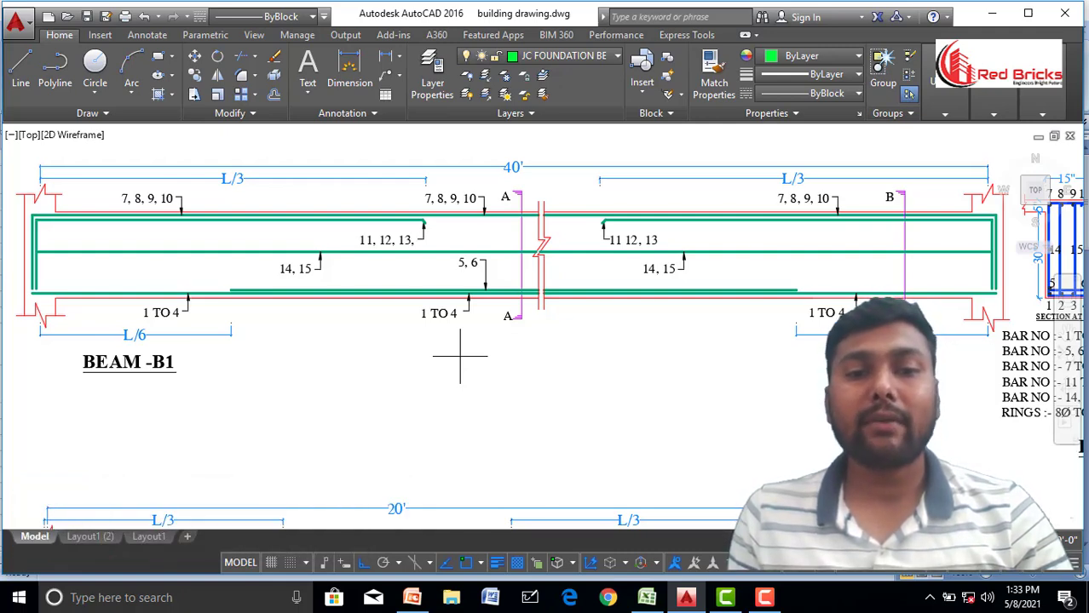
scroll(460, 357, down, 5)
scroll(452, 294, up, 8)
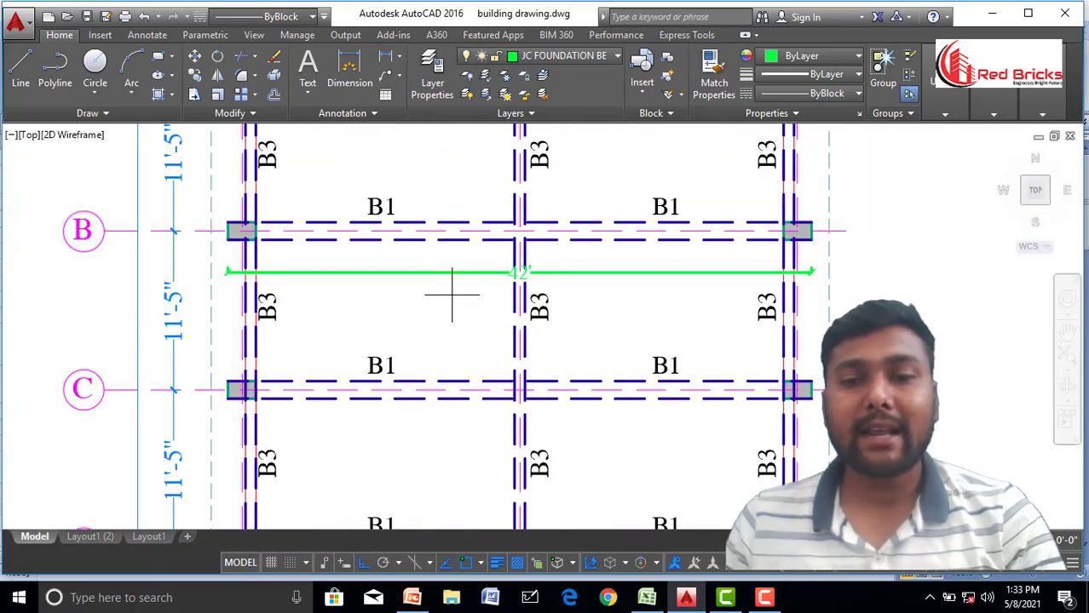
click(349, 73)
scroll(245, 231, up, 10)
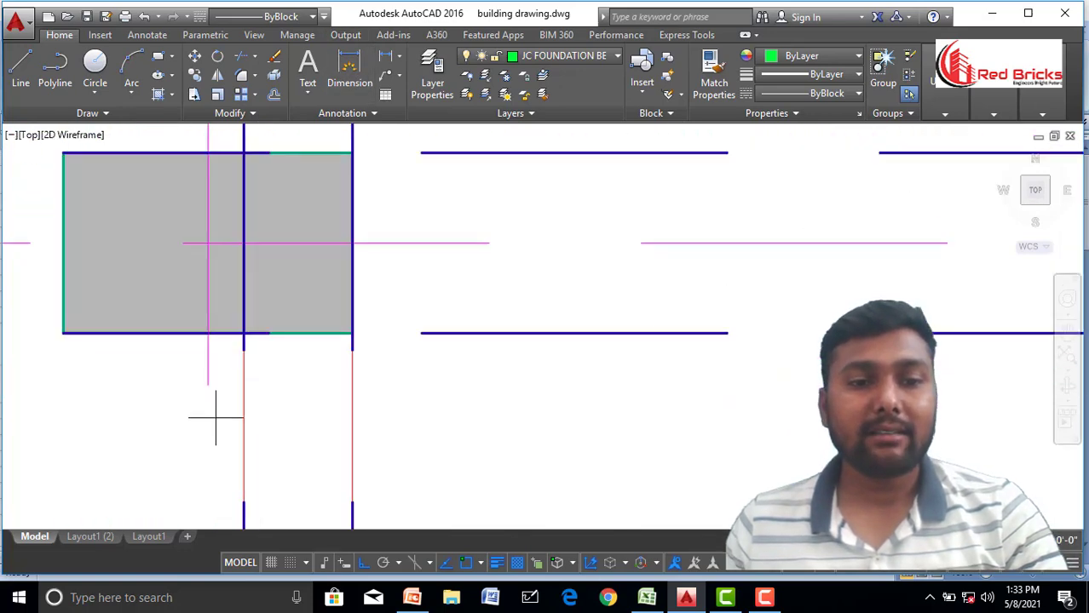
click(207, 334)
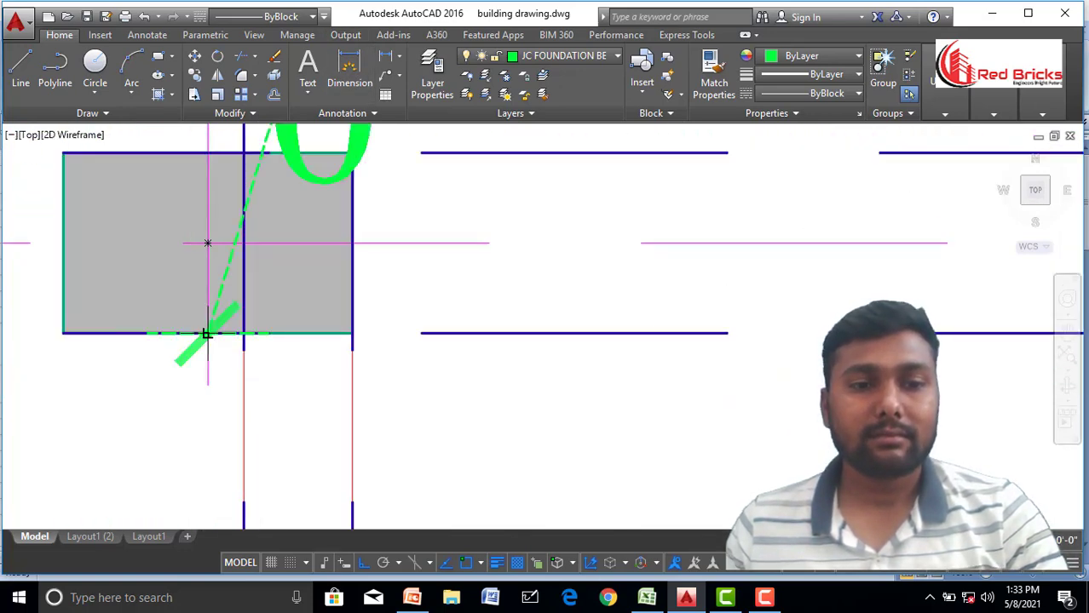
scroll(206, 335, down, 3)
scroll(619, 328, down, 5)
drag(669, 332, 175, 344)
scroll(799, 336, up, 4)
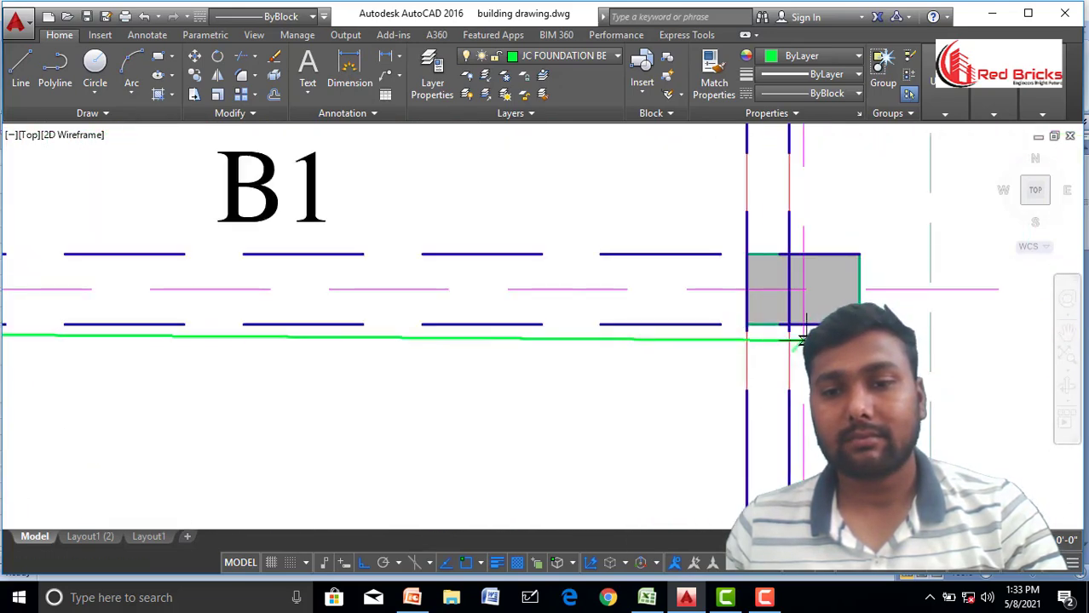
scroll(800, 325, down, 5)
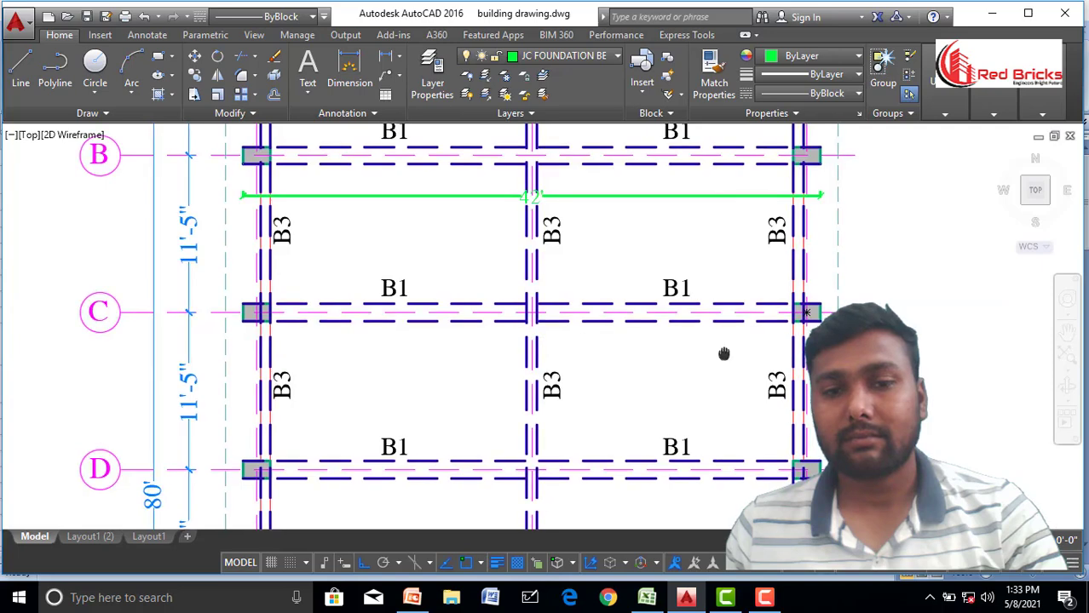
scroll(722, 355, up, 3)
scroll(856, 344, up, 2)
click(638, 345)
scroll(760, 360, down, 4)
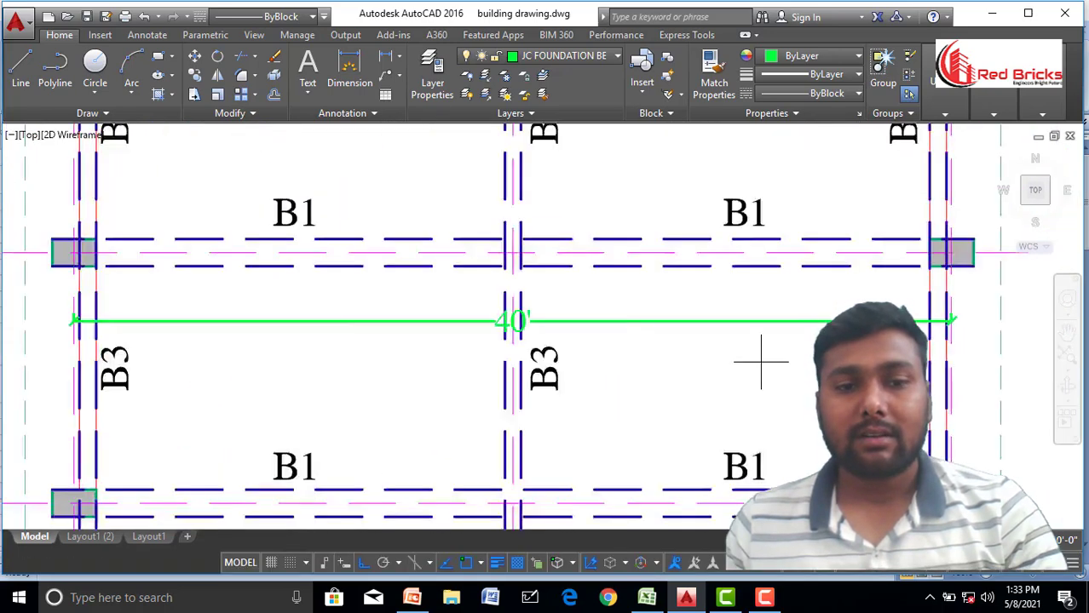
scroll(756, 375, up, 2)
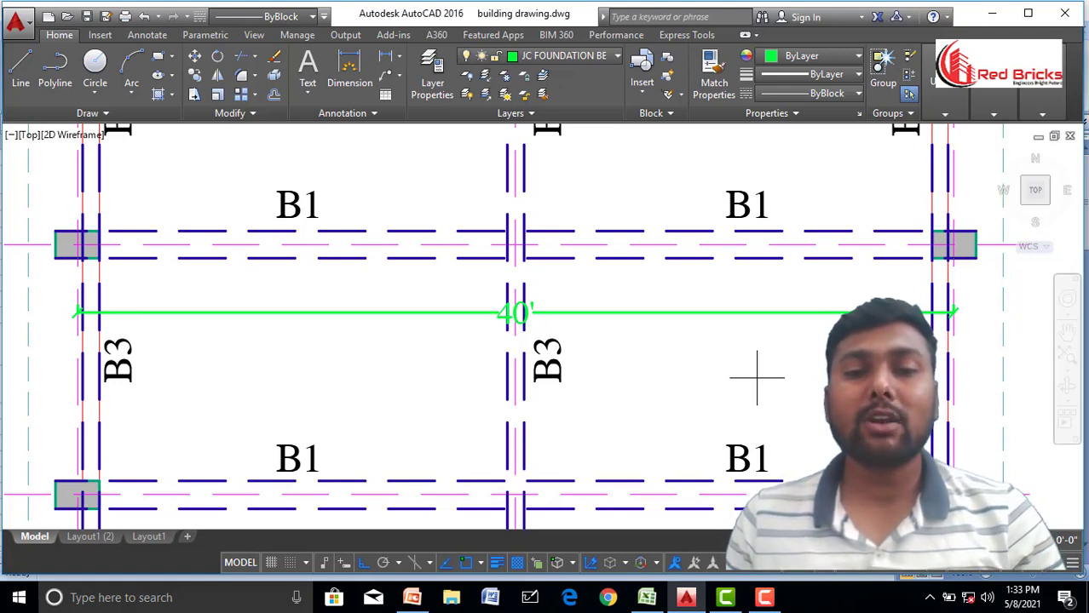
- Return to the Excel schedule and copy the bar shape with its length label from H11 into H12
key(alt+Tab)
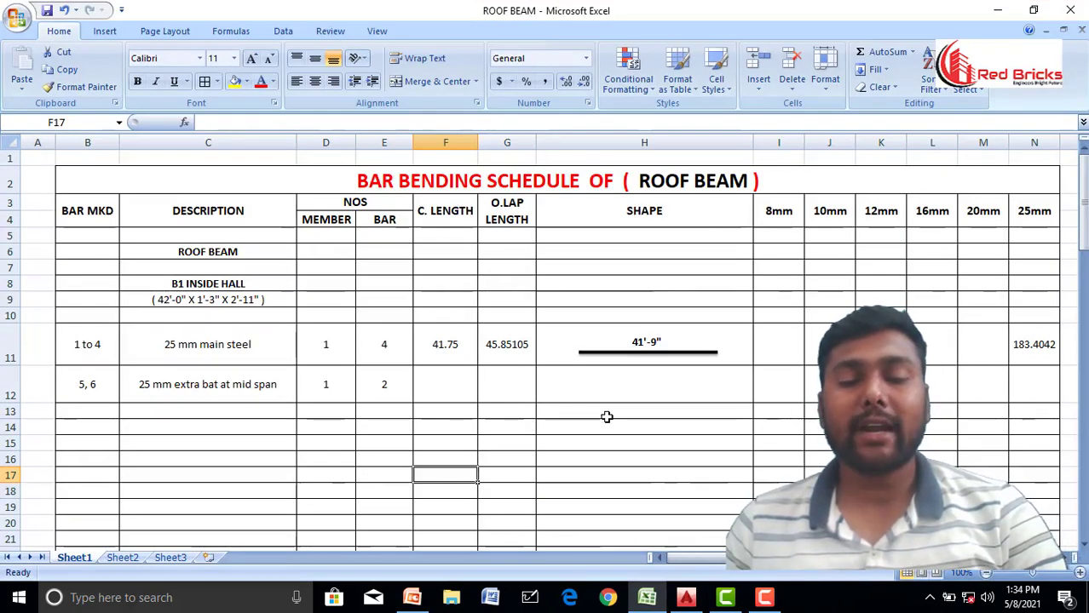
click(605, 342)
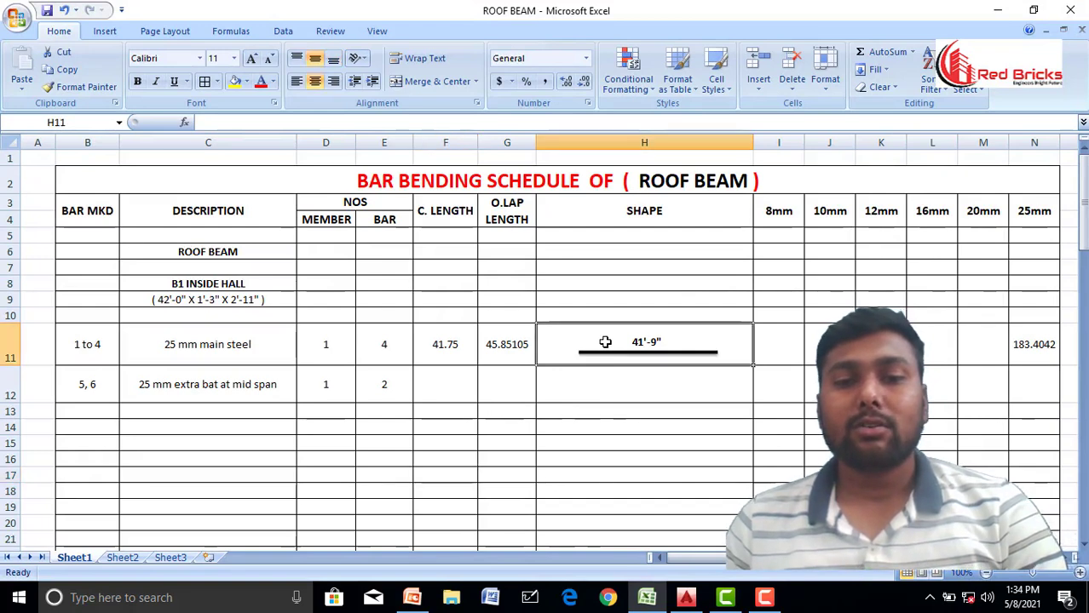
key(ctrl+c)
click(601, 393)
key(ctrl+v)
key(Escape)
click(656, 459)
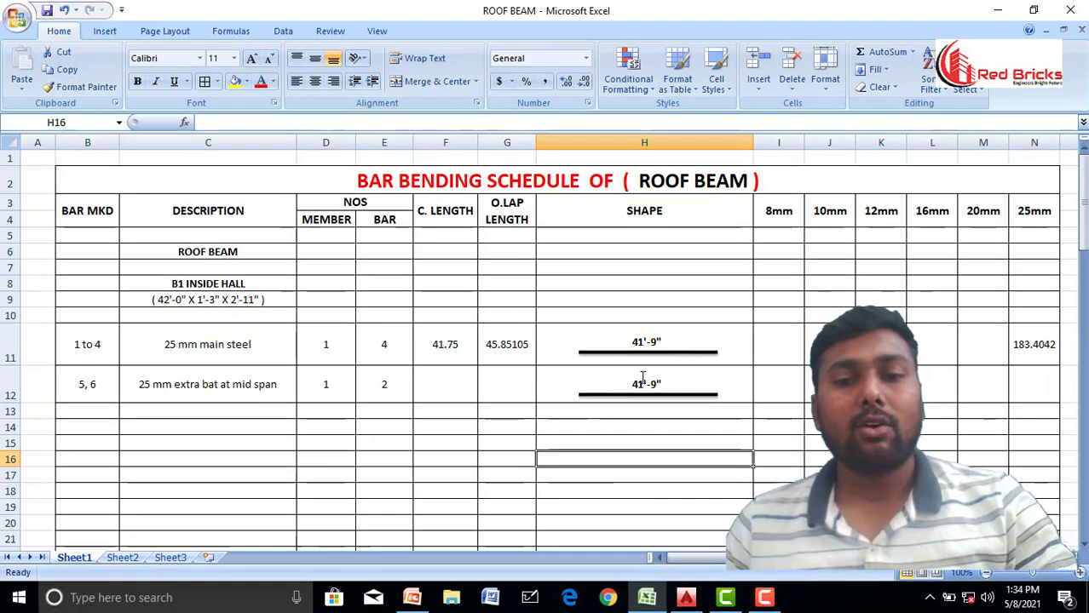
- Change the length label of the bar shape in H12 to 26'-8"
click(643, 381)
key(BackSpace)
key(BackSpace)
text(26)
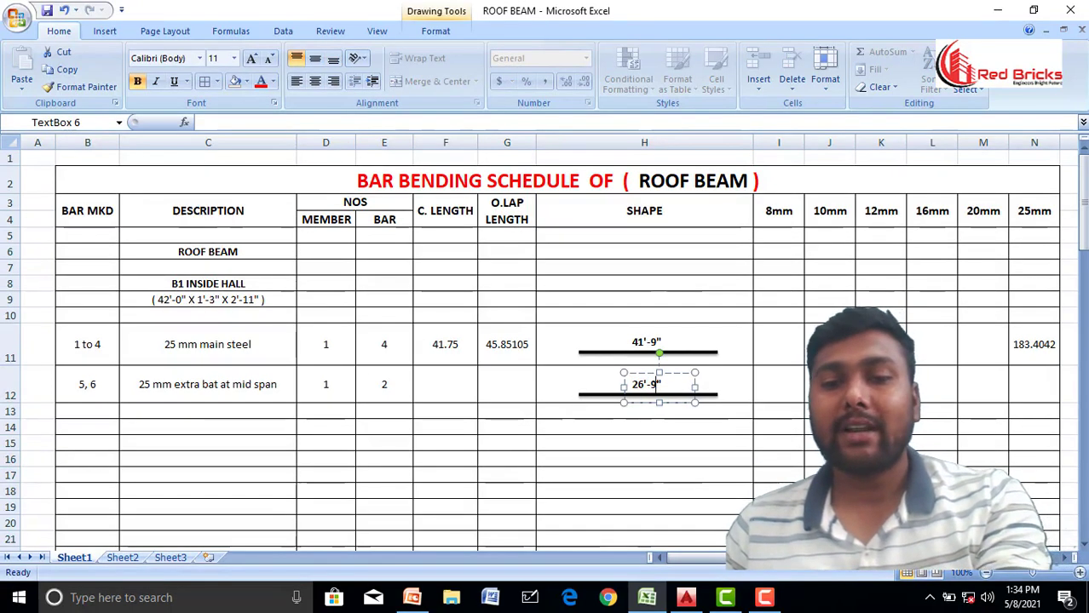
key(Right)
key(Right)
key(Right)
key(BackSpace)
text(8)
click(667, 454)
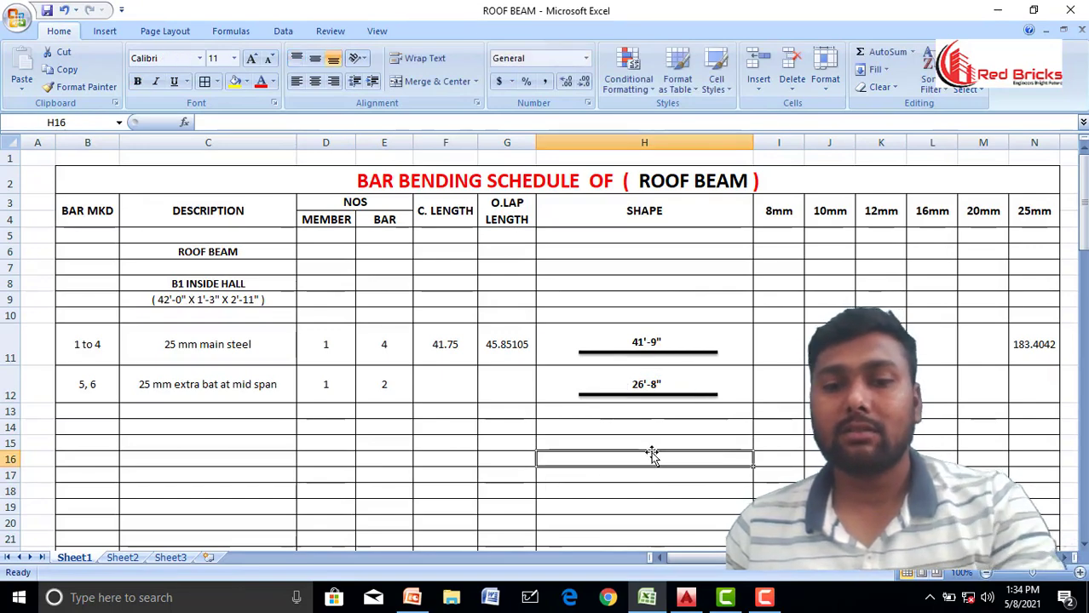
- Enter 26.67 as the cutting length of the 25 mm extra bars in F12
click(456, 387)
text(26.)
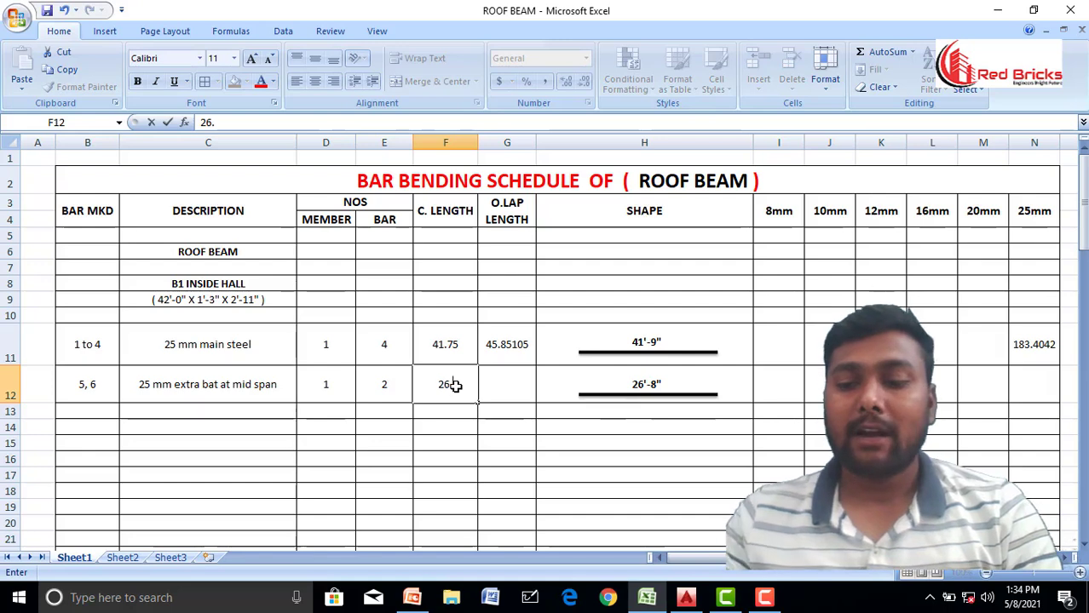
text(67)
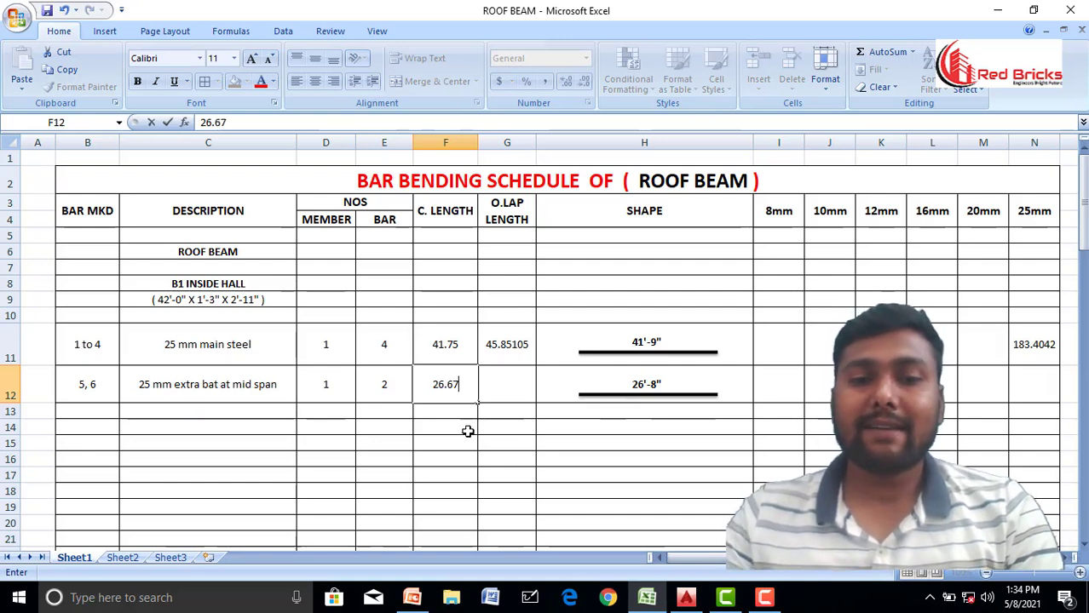
click(445, 458)
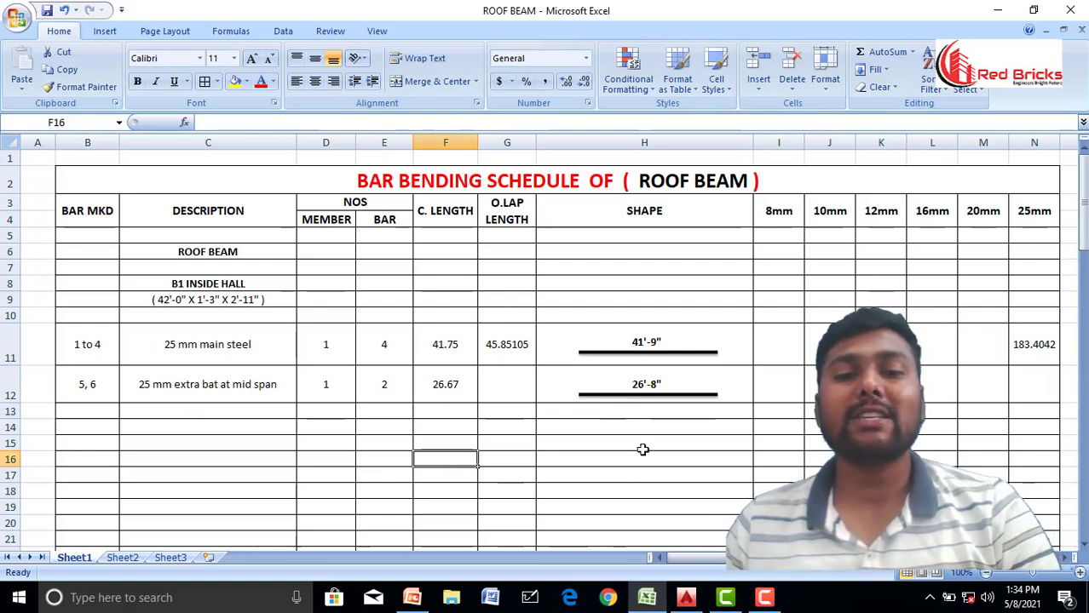
click(671, 450)
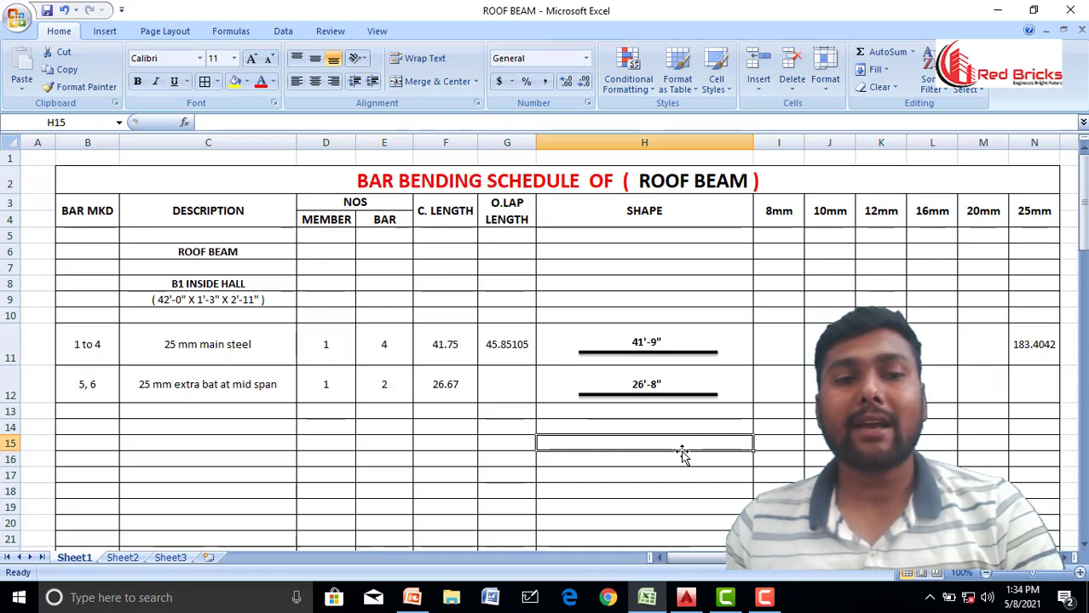
- Calculate the total 25 mm bar length for bars 5, 6 in N12 with the formula =D12*E12*F12
click(1015, 344)
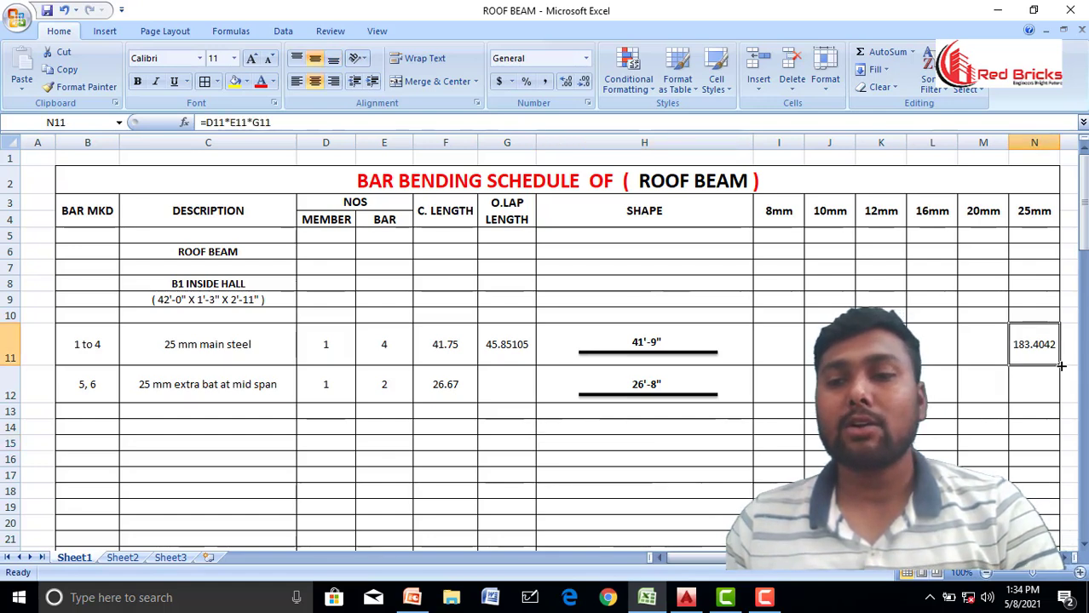
click(1028, 385)
text(=)
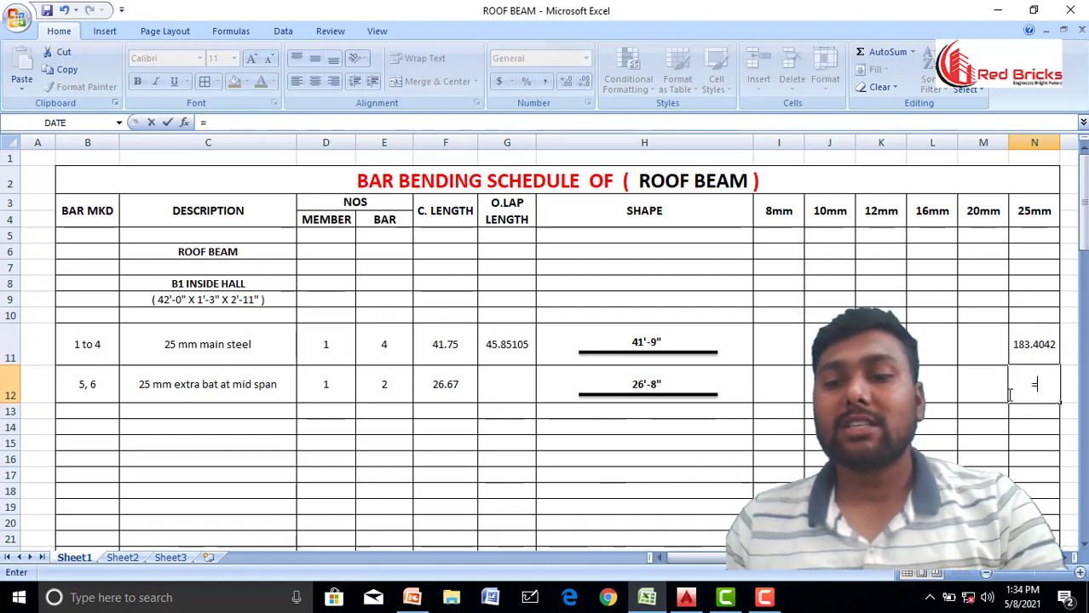
click(348, 393)
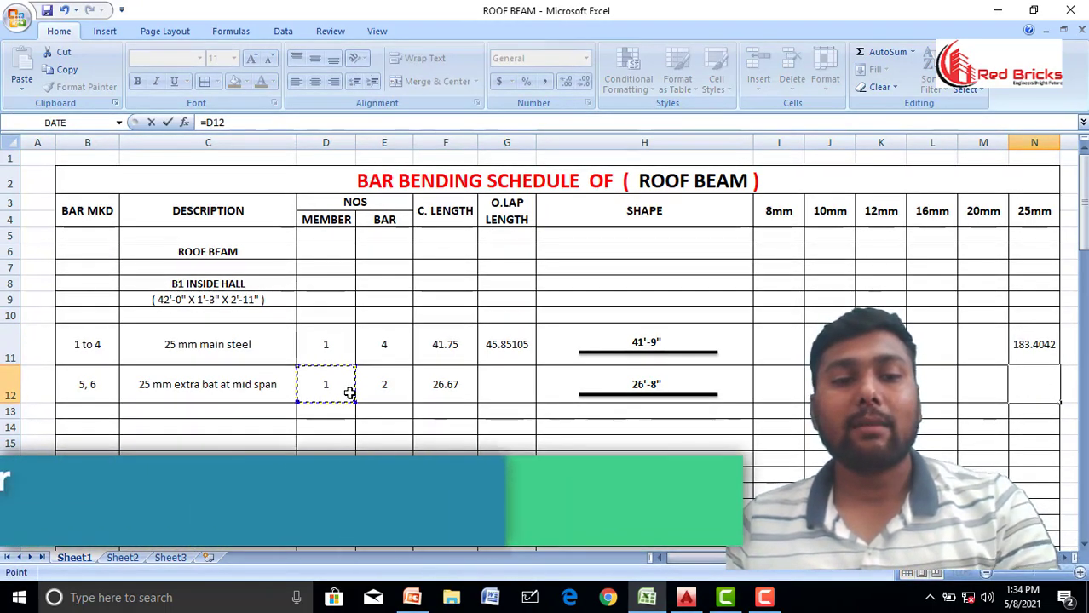
text(*)
click(395, 386)
text(*)
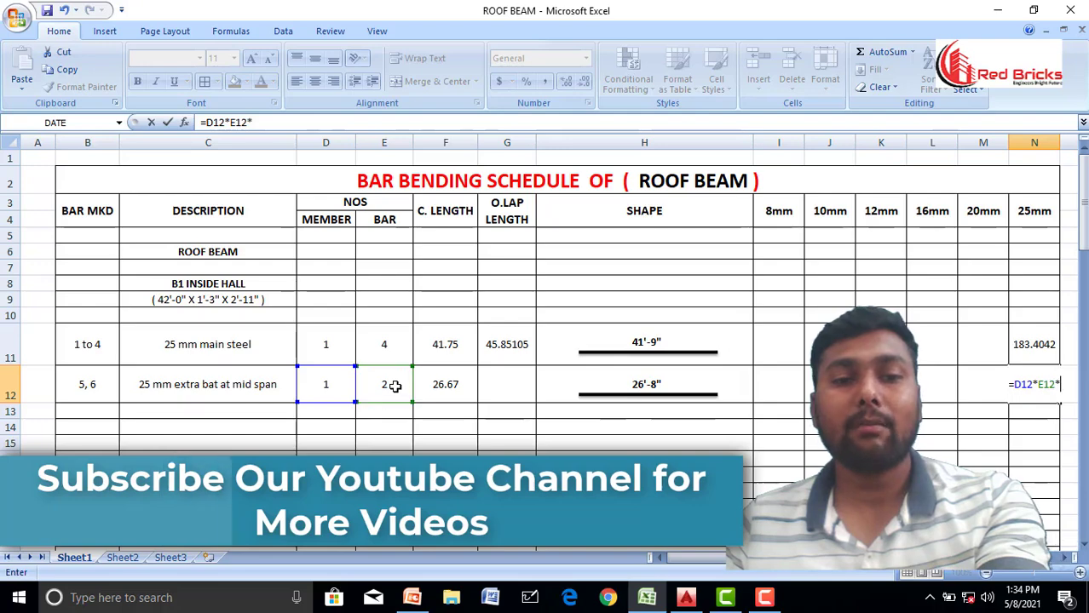
click(427, 385)
key(Return)
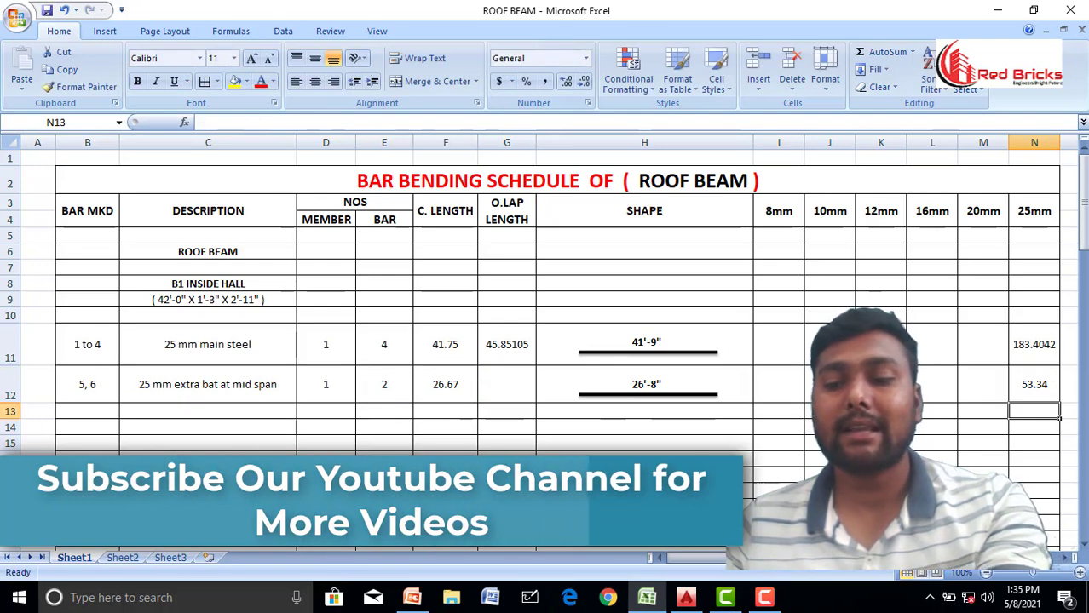
click(750, 477)
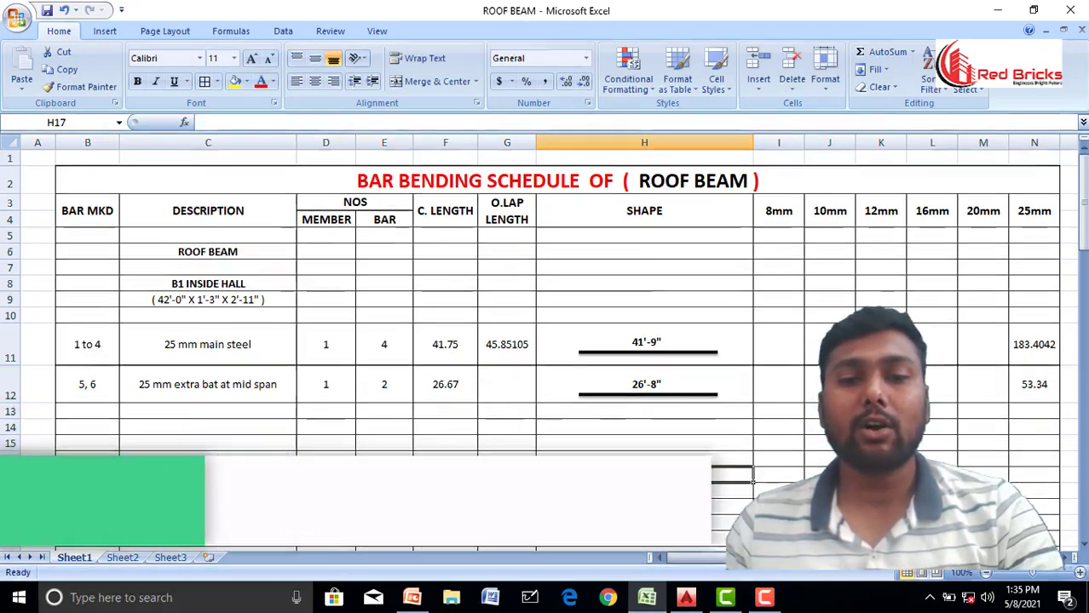
- Check beam B1's bar list and elevation in the AutoCAD drawing, and enter the bar marks 7 , 8 ,9 10 in B13 of the Excel schedule
key(alt+Tab)
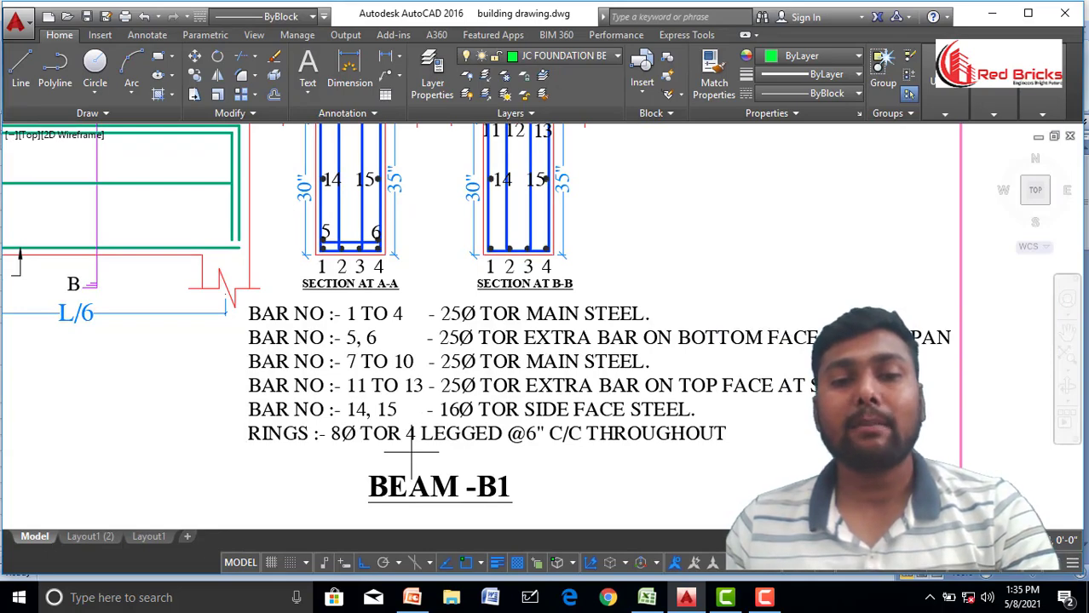
scroll(651, 401, down, 2)
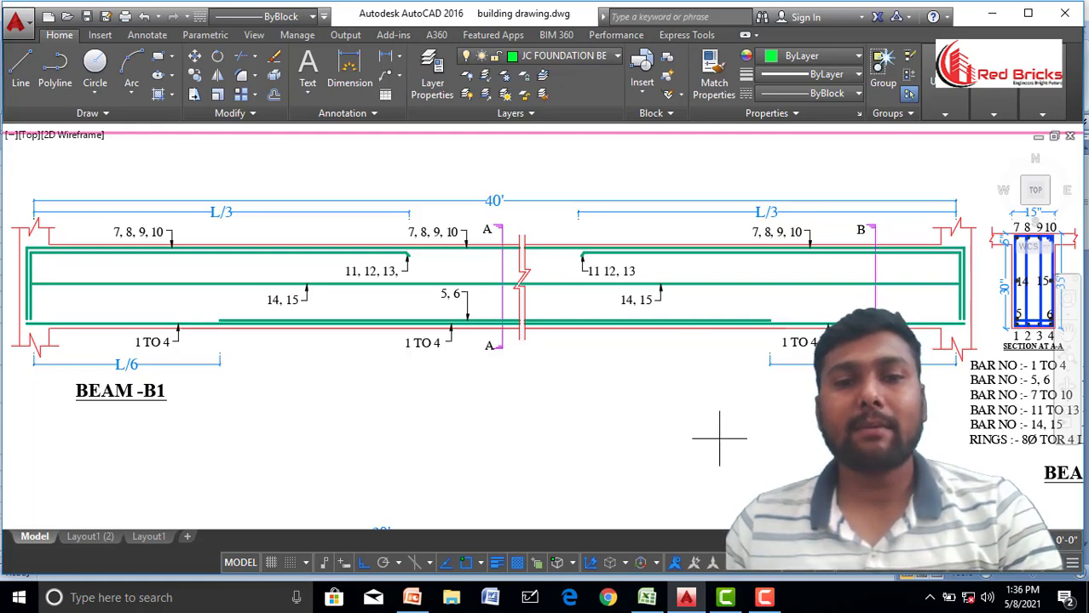
key(alt+Tab)
text(7 ,)
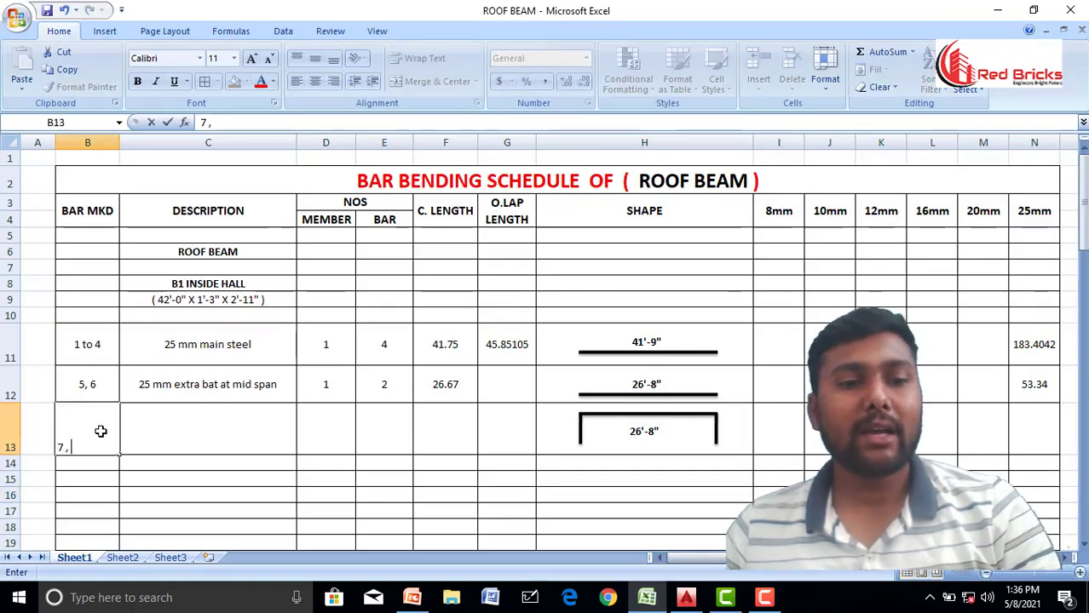
text( 8 ,9 10)
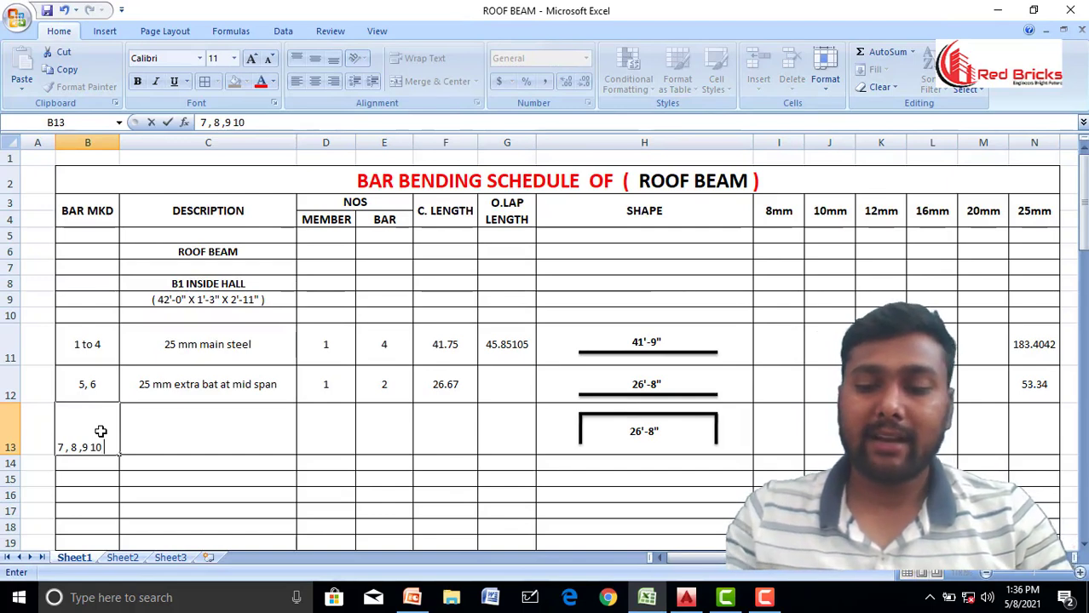
- Copy the description "25 mm main steel" from C11 into C13 and centre the bar marks in B13
click(201, 349)
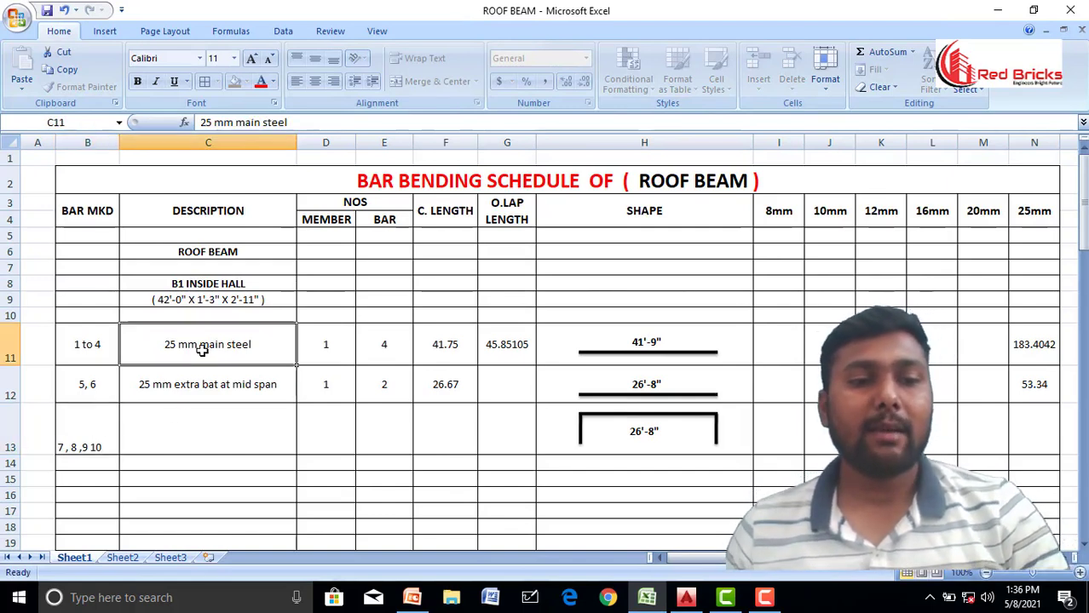
key(ctrl+c)
click(208, 423)
key(ctrl+v)
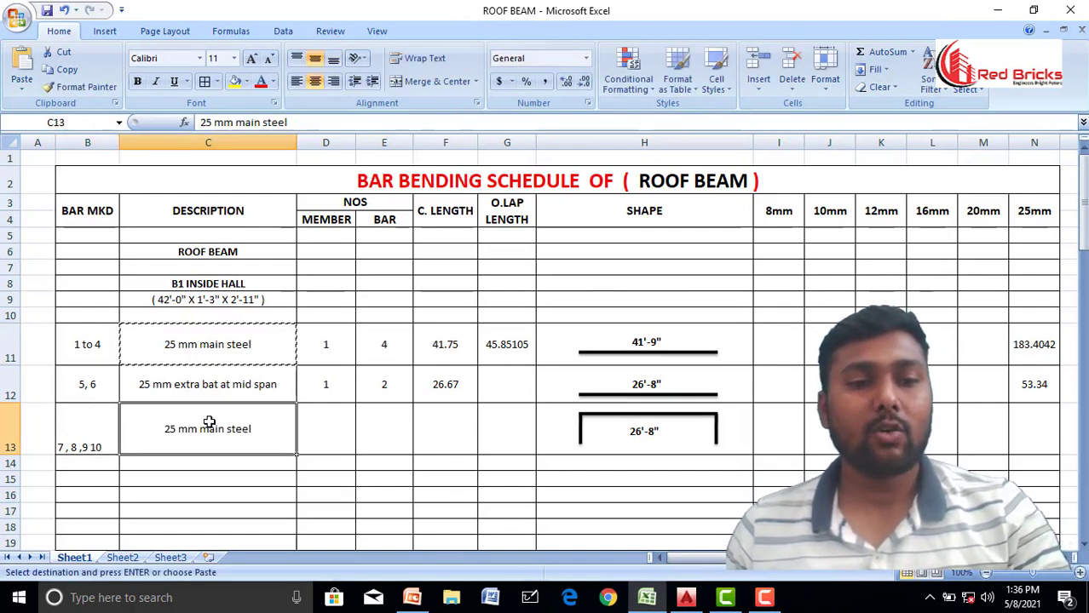
key(Escape)
click(88, 409)
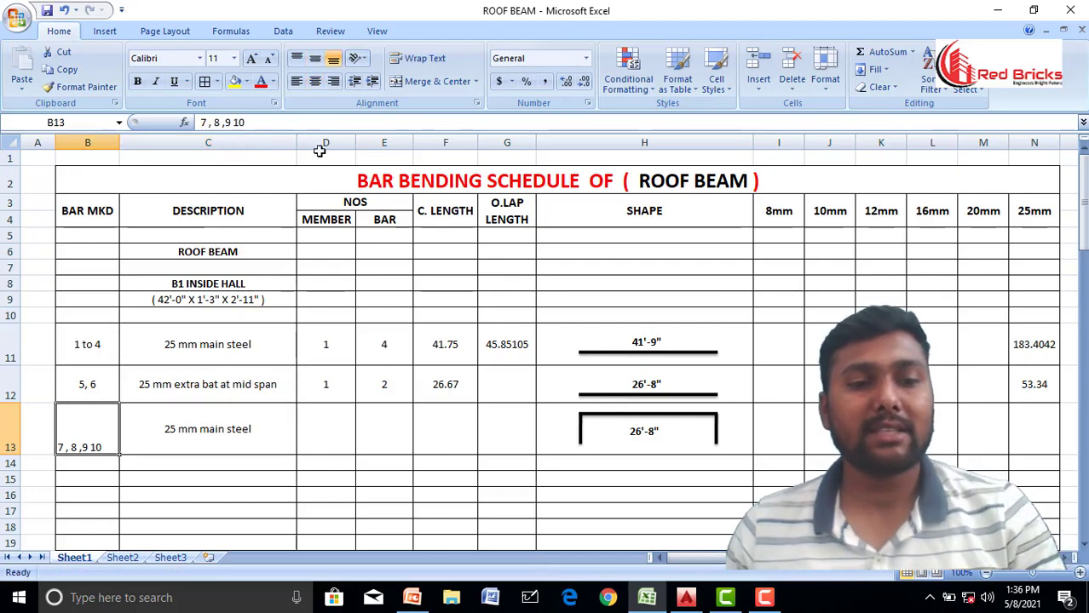
- Enter 1 member in D13 and 4 bars in E13 for bars 7 to 10, centring both values in their cells
click(336, 432)
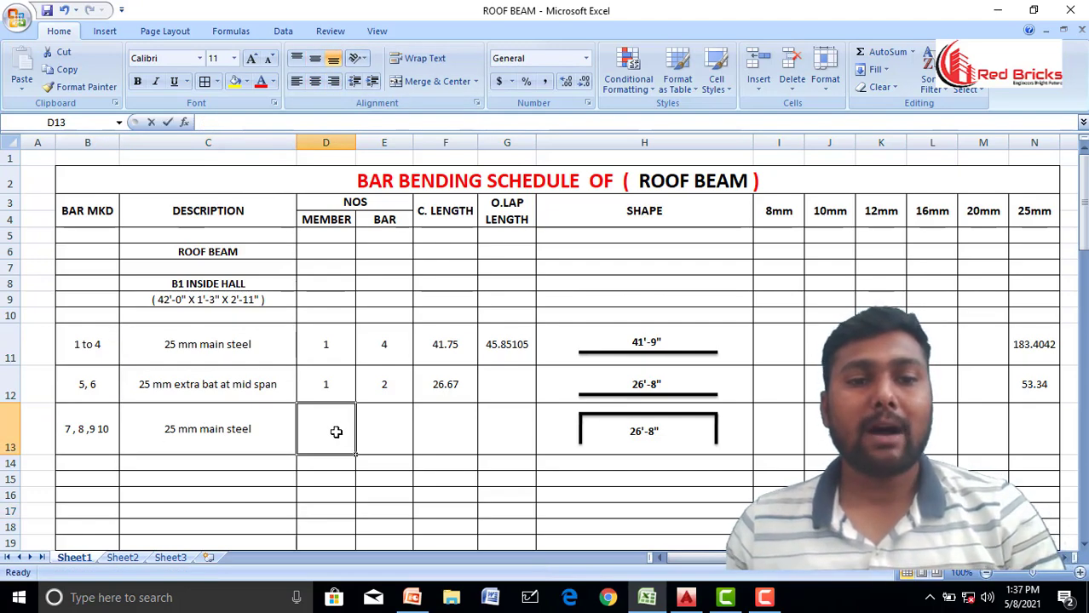
text(1)
click(297, 510)
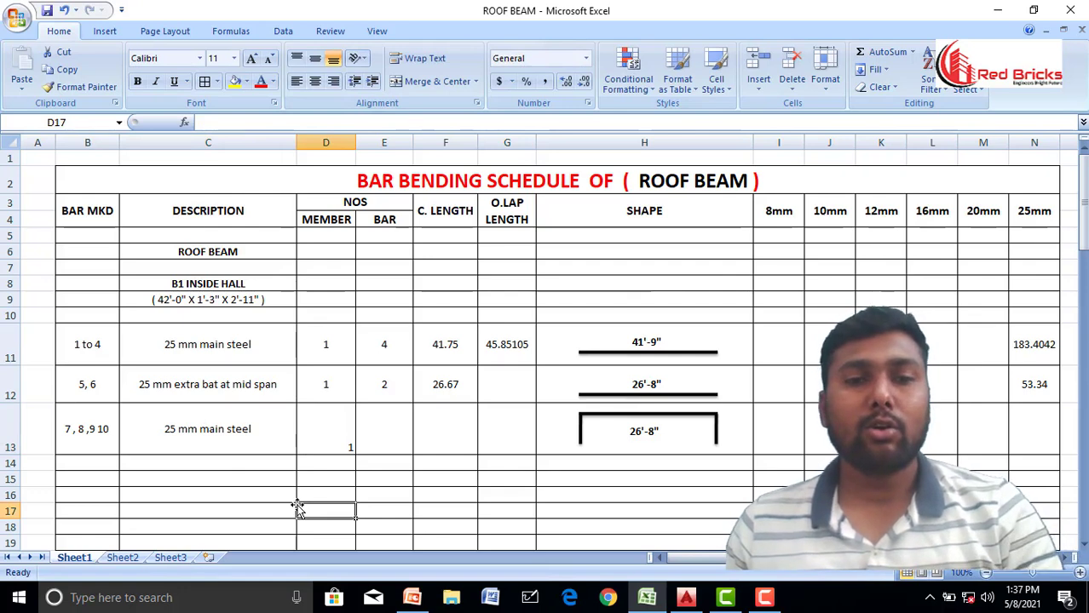
click(396, 426)
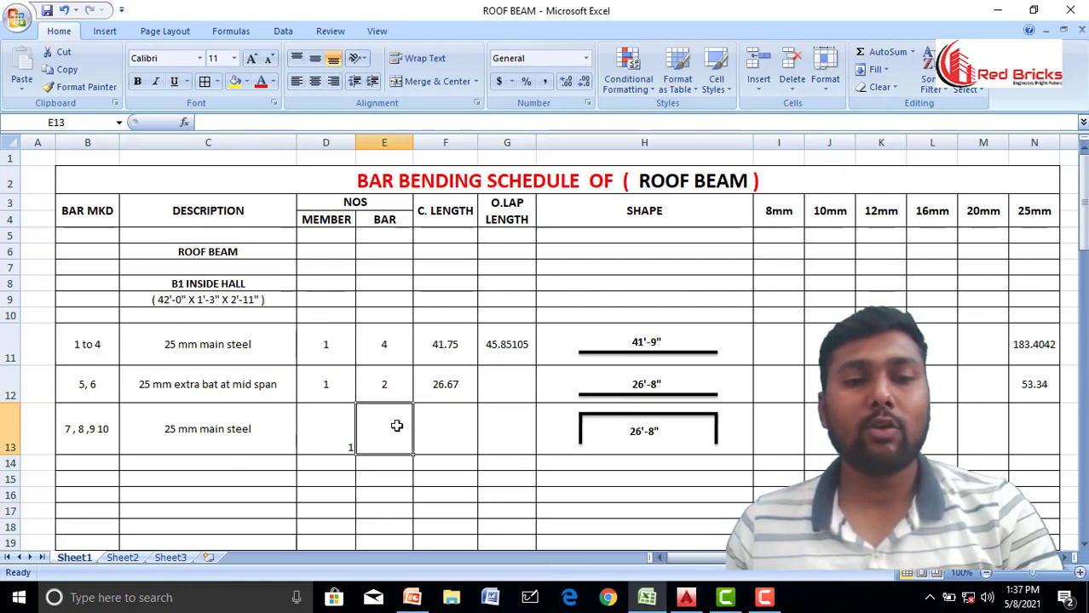
text(4)
click(596, 527)
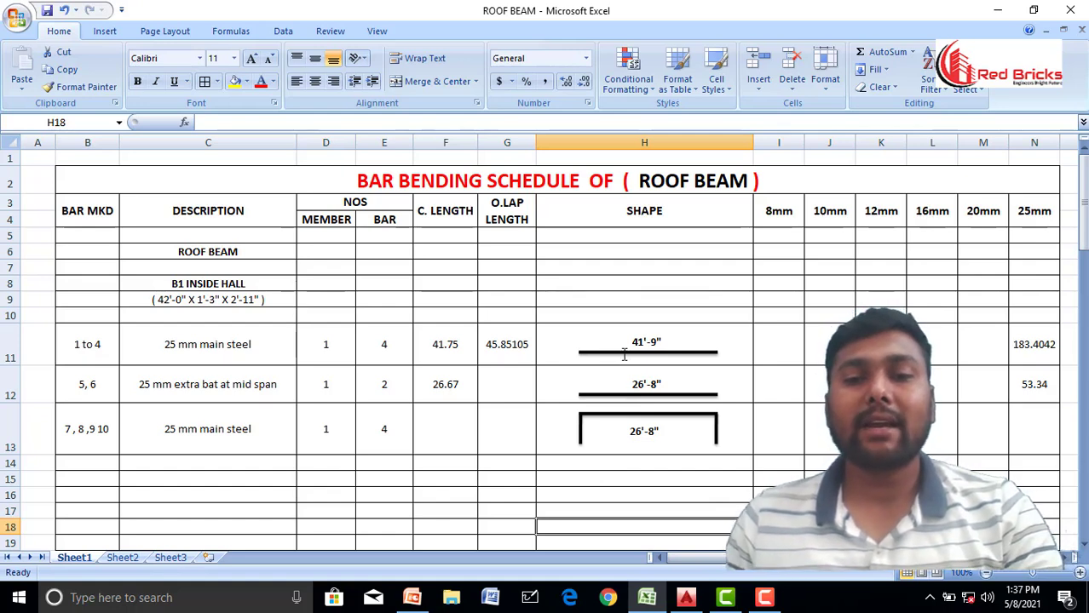
- Change the length label of the U-shaped bar in H13 to 41'-9"
click(639, 431)
key(BackSpace)
key(BackSpace)
text(41)
click(653, 432)
key(BackSpace)
text(9)
click(667, 498)
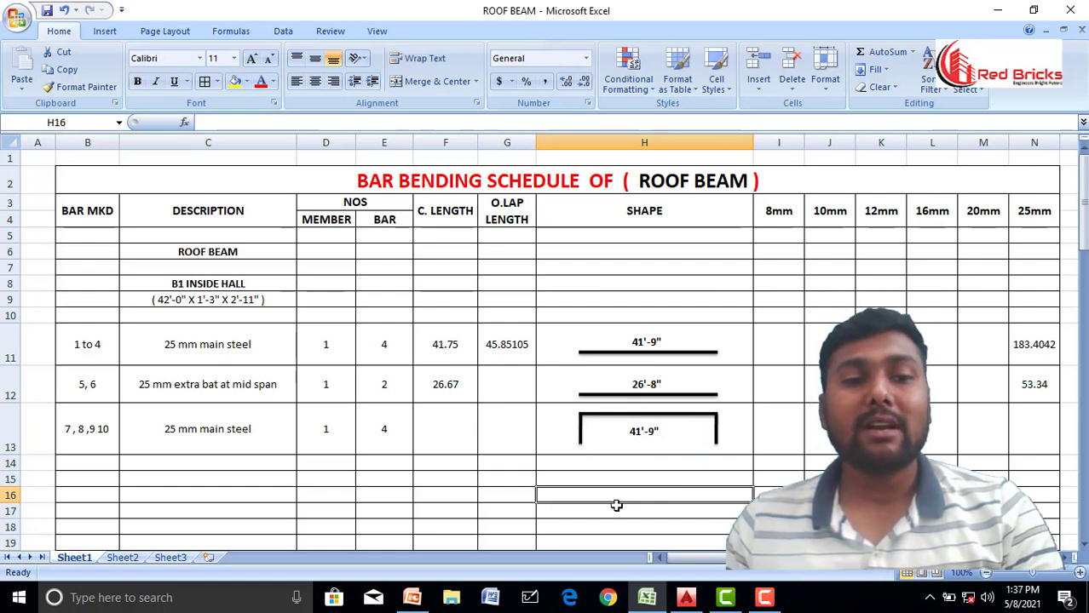
- Switch to the AutoCAD drawing and examine the bent end of bars 7, 8, 9, 10 at the left end of beam B1
click(686, 597)
scroll(430, 311, up, 2)
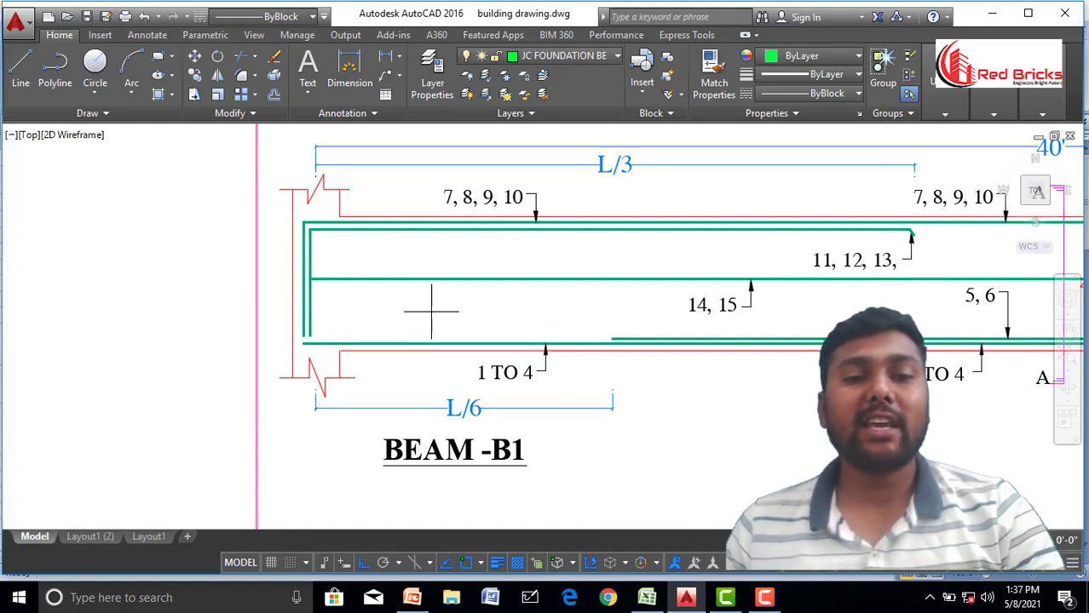
scroll(366, 247, up, 3)
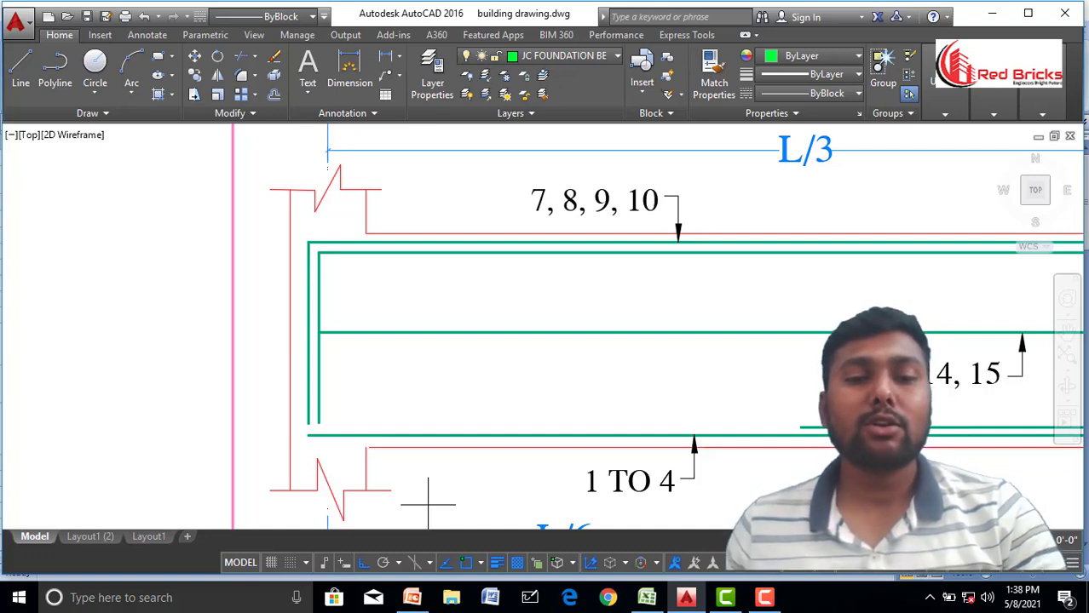
- Return to the Excel schedule and label the left leg of the bar shape in H13 with a bold, unfilled text box reading 2'-8"
click(648, 599)
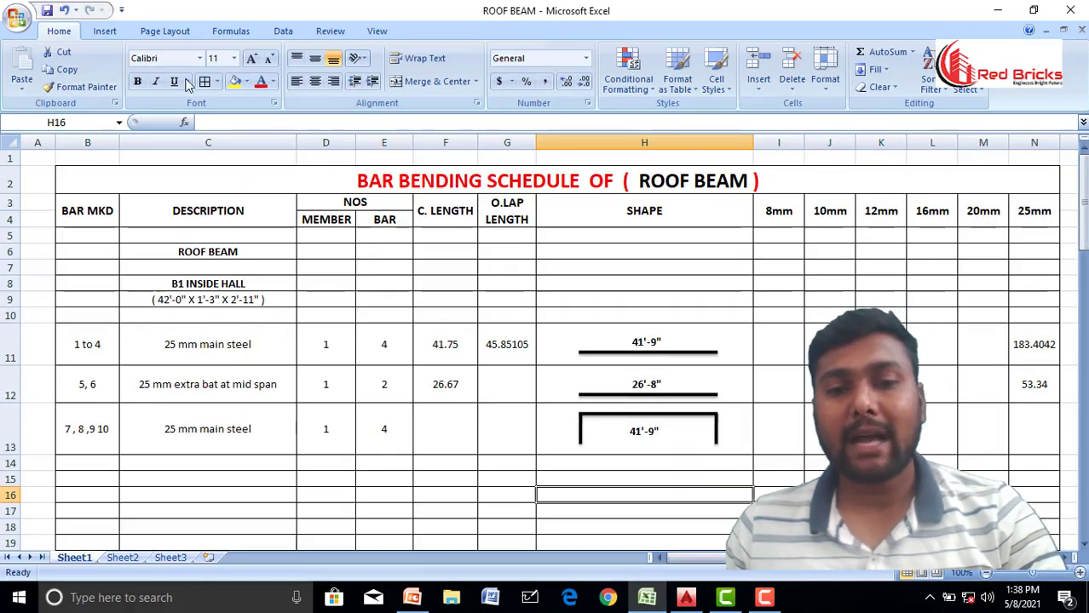
click(118, 32)
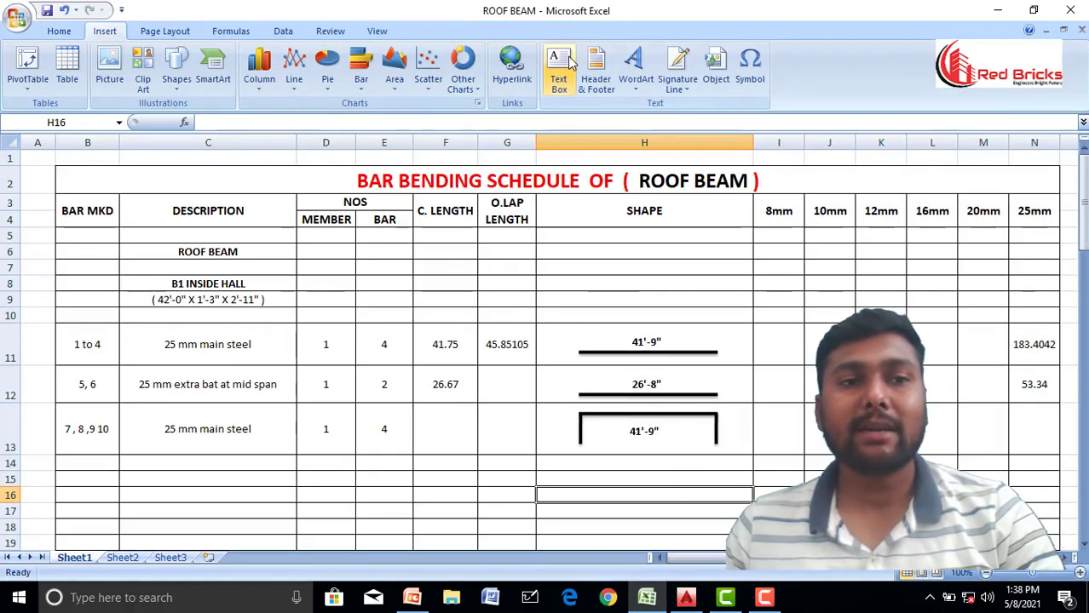
click(569, 63)
mouse_move(544, 415)
mouse_down()
mouse_move(558, 449)
mouse_move(579, 443)
mouse_up()
text(2)
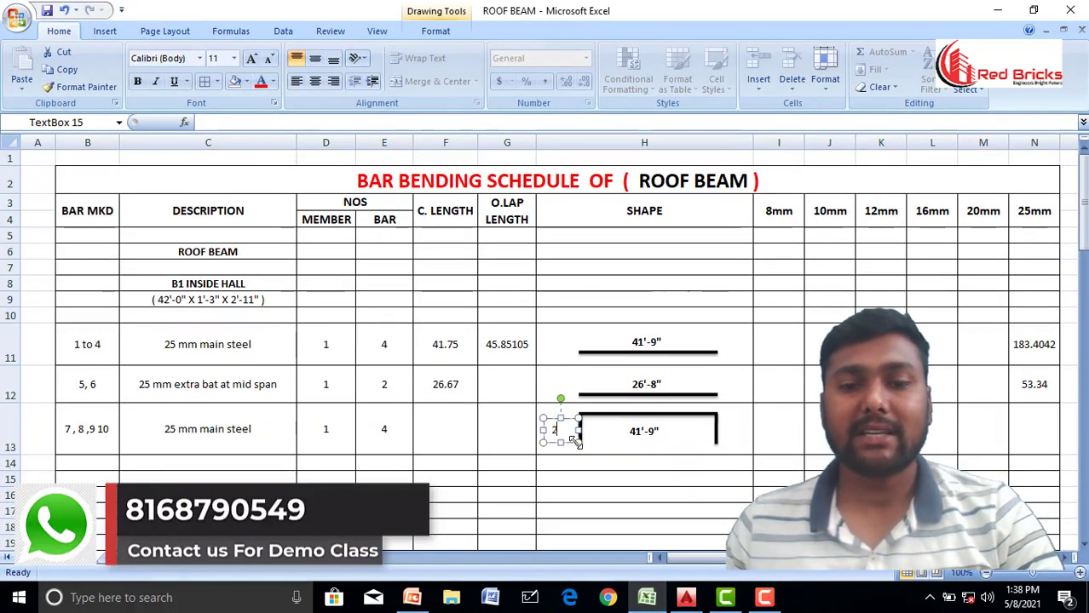
text('-8")
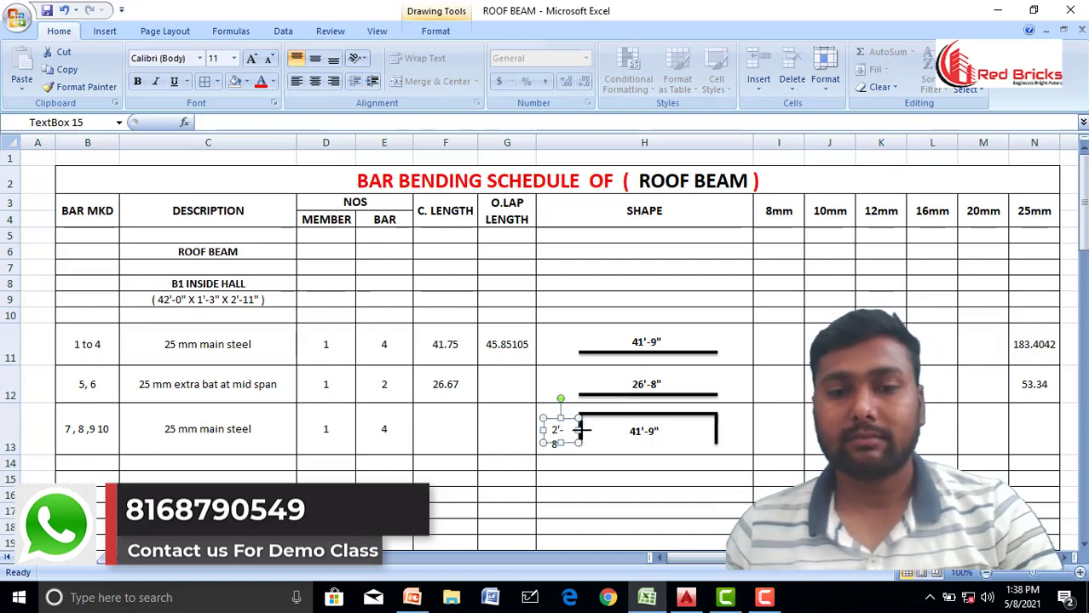
drag(580, 430, 550, 431)
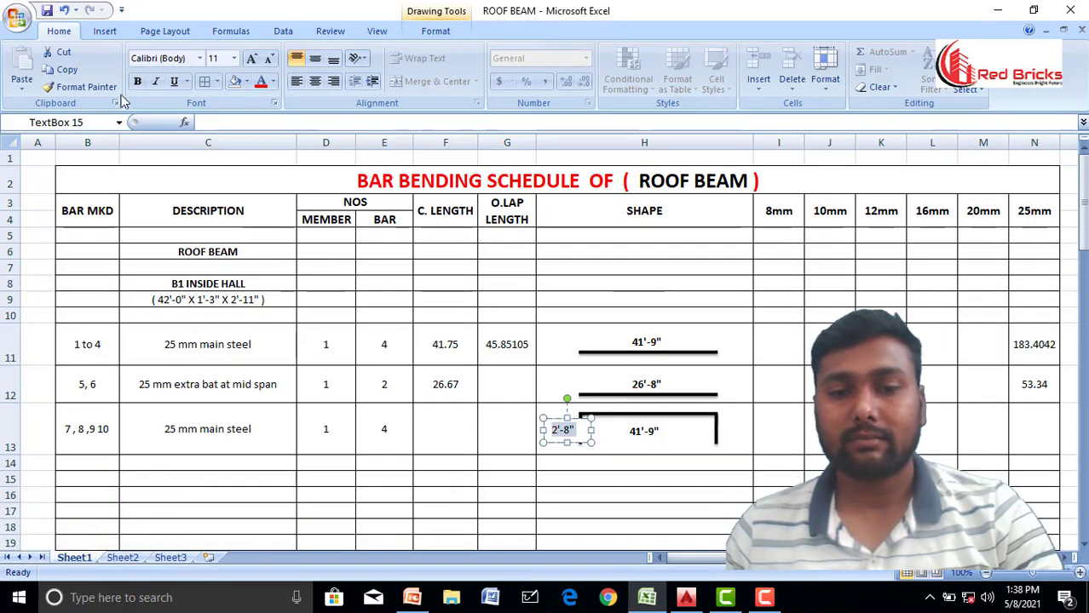
click(137, 83)
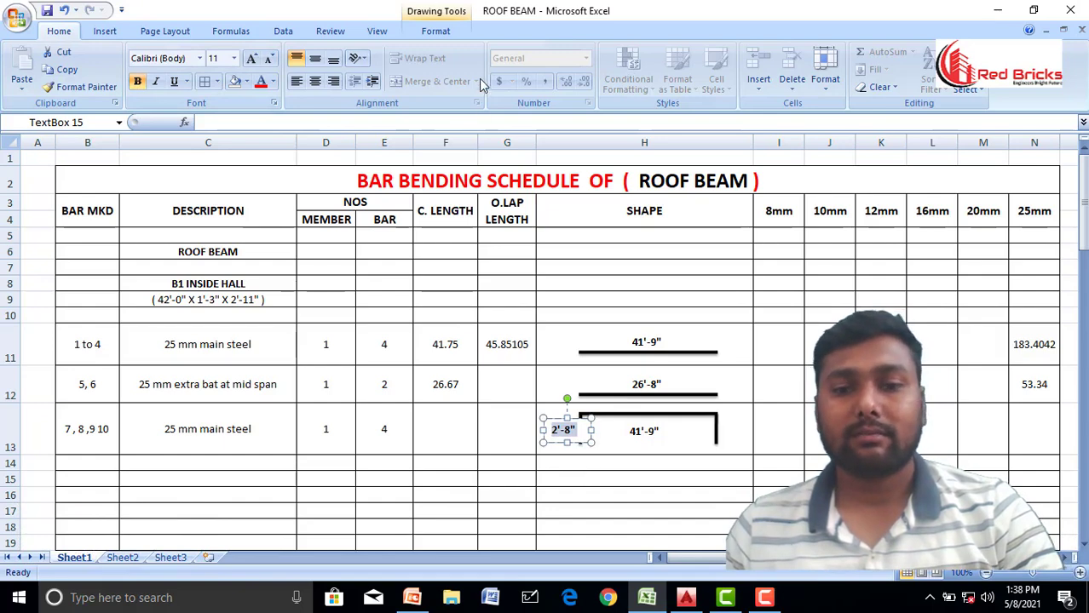
click(436, 32)
- Add a matching 2'-8" text box beside the right leg of the bar shape in H13, wide enough for one line
click(41, 49)
drag(719, 417, 746, 440)
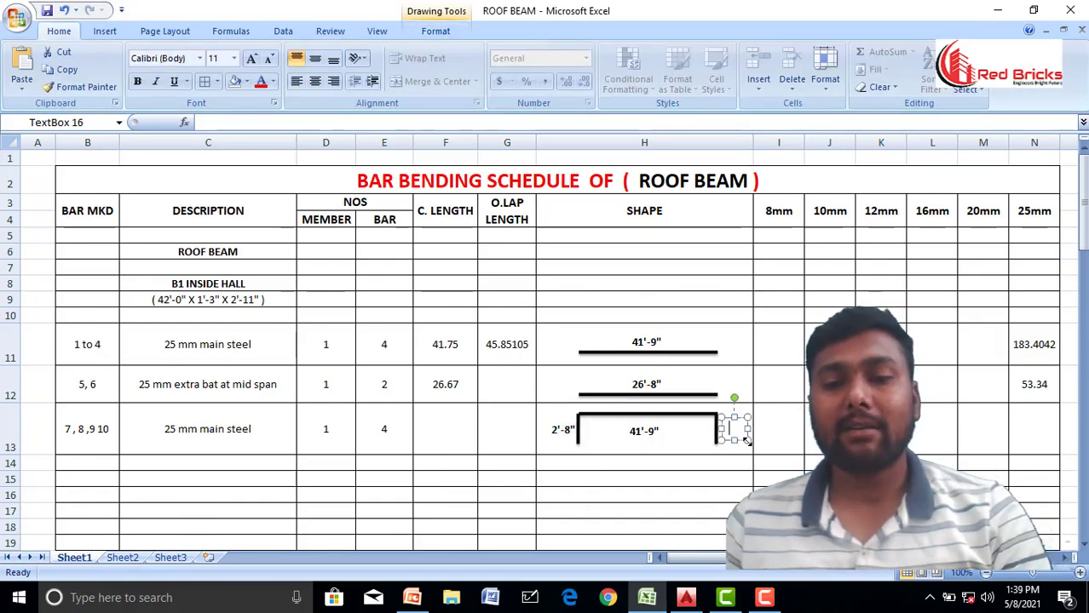
text(2'-8)
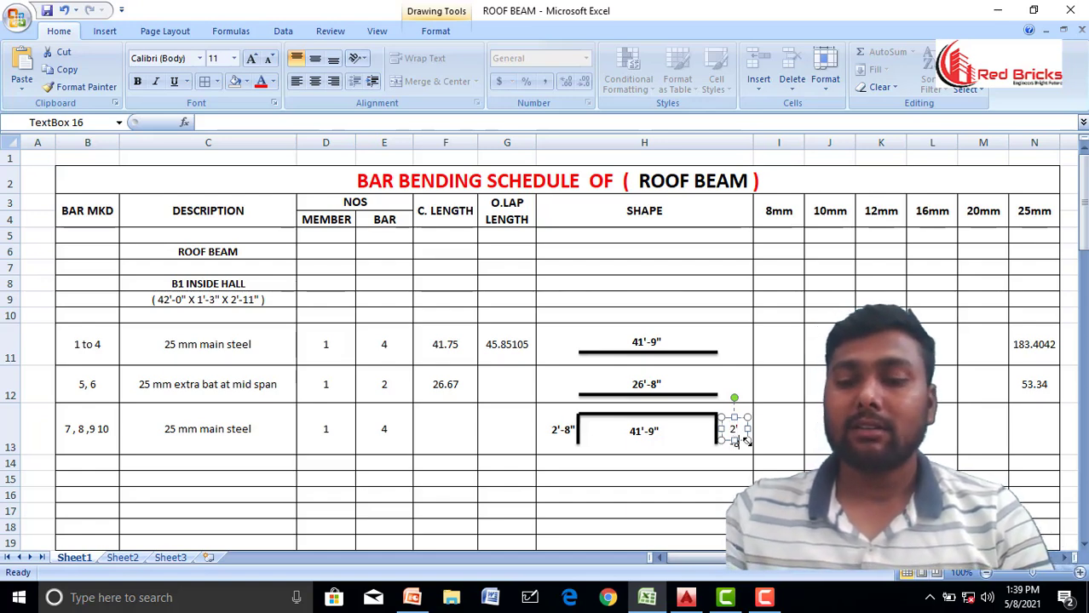
drag(746, 442, 763, 441)
click(724, 511)
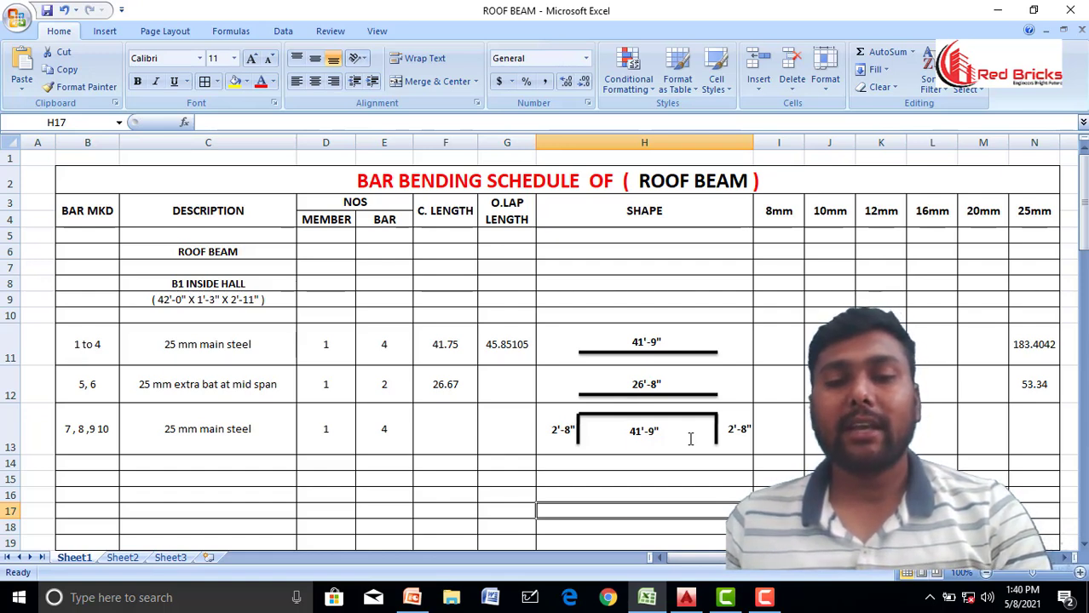
- Enter 47.08 as the cutting length of bars 7 to 10 in F13
click(450, 433)
text(47.08)
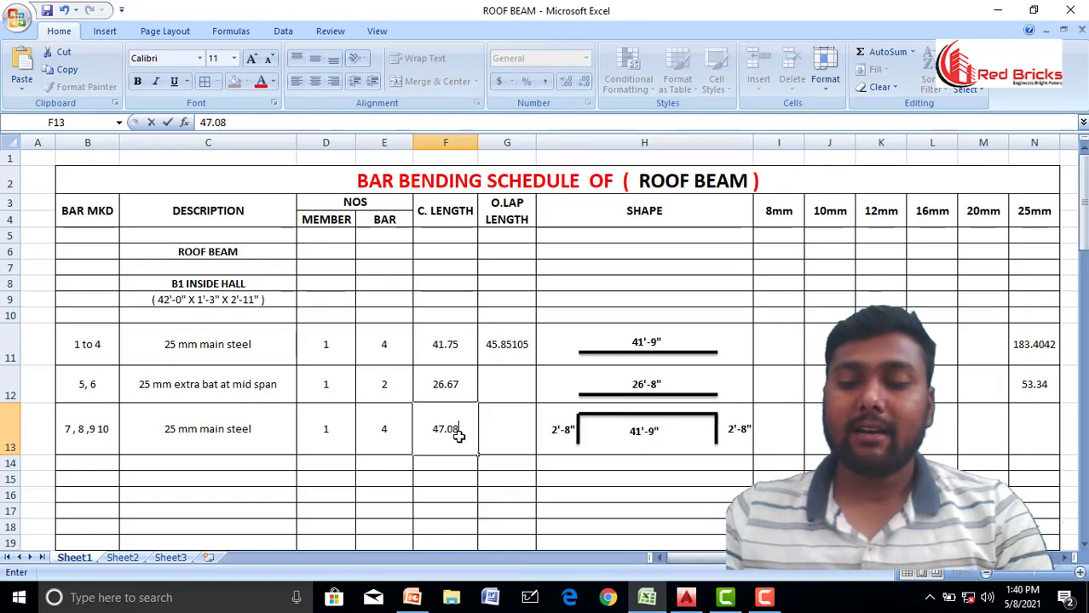
click(530, 509)
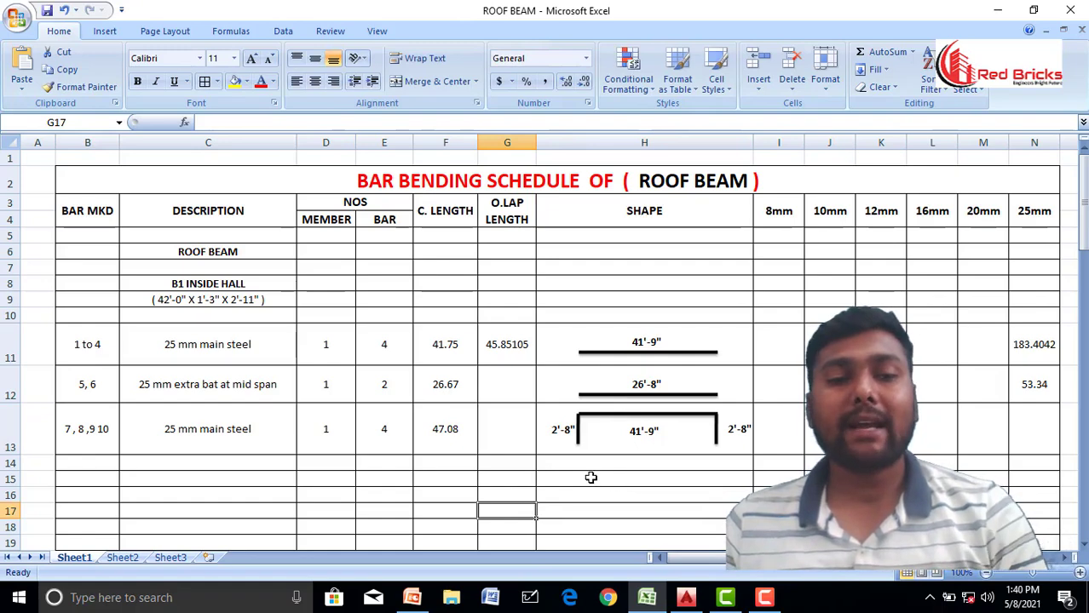
- Enter the formula =F13+(50*25)/304.8 in G13 for the overlap length of bars 7 to 10
click(512, 436)
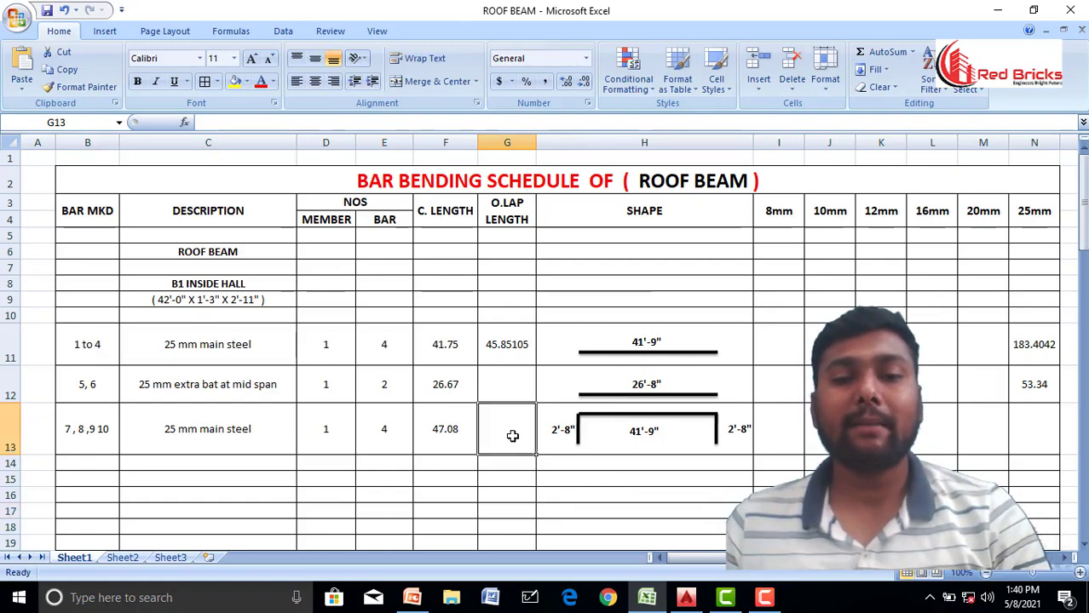
text(=)
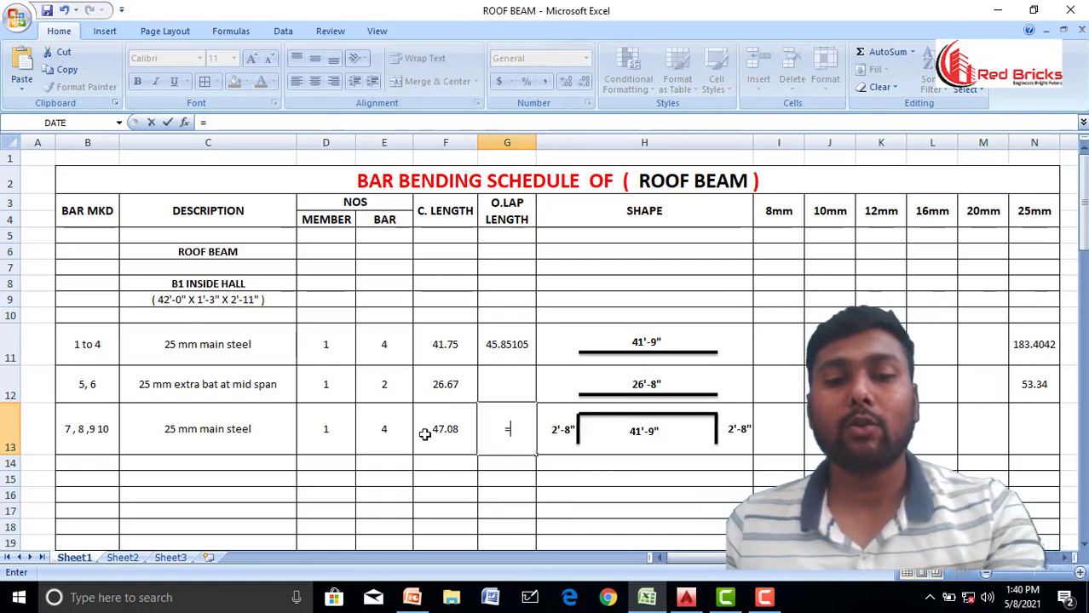
click(427, 434)
text(+)
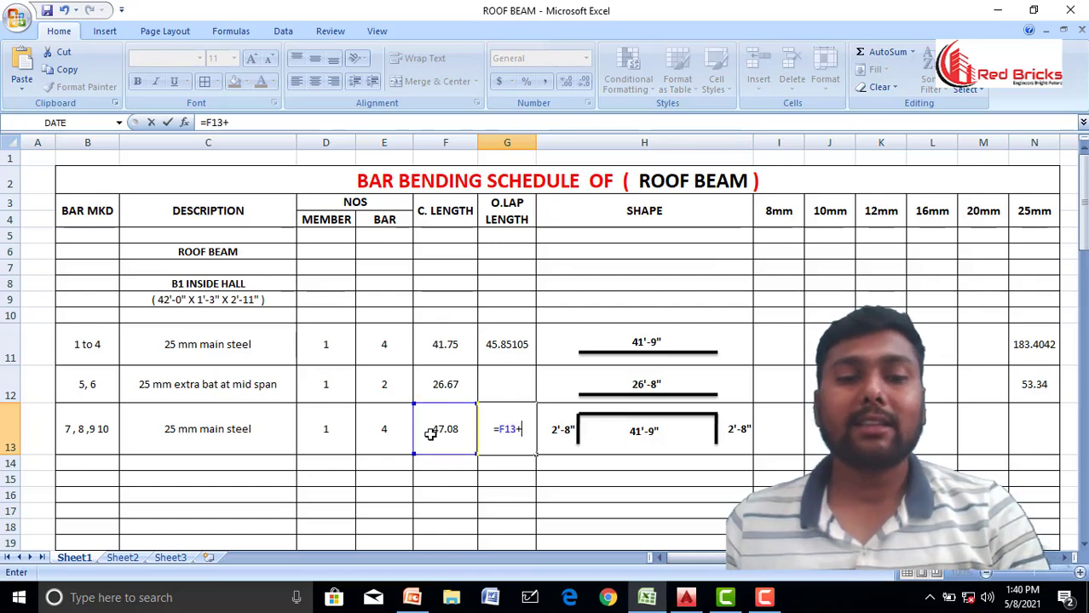
text(()
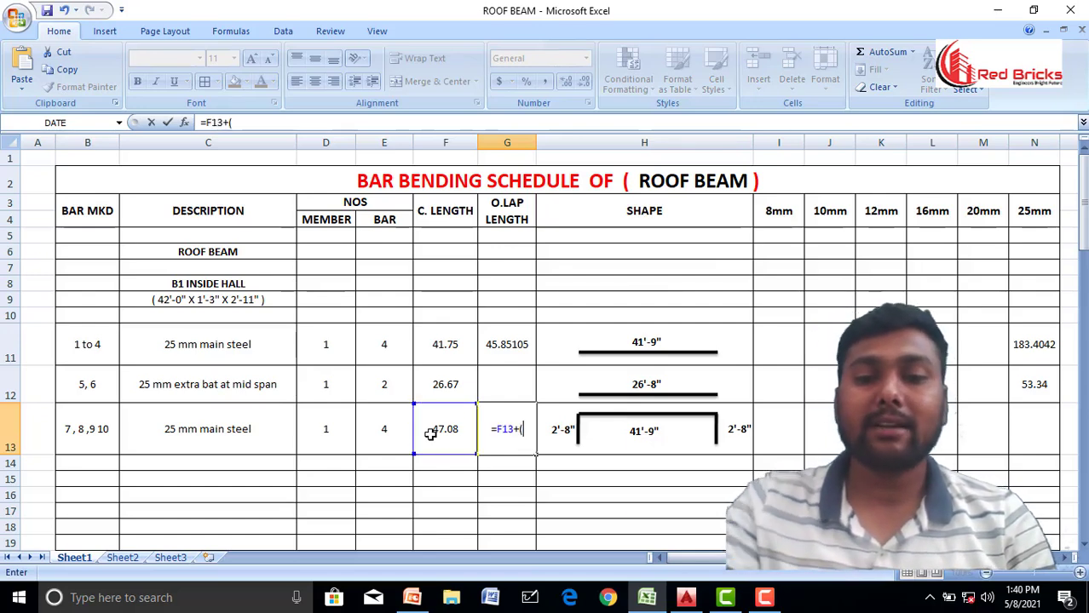
text(50*25)
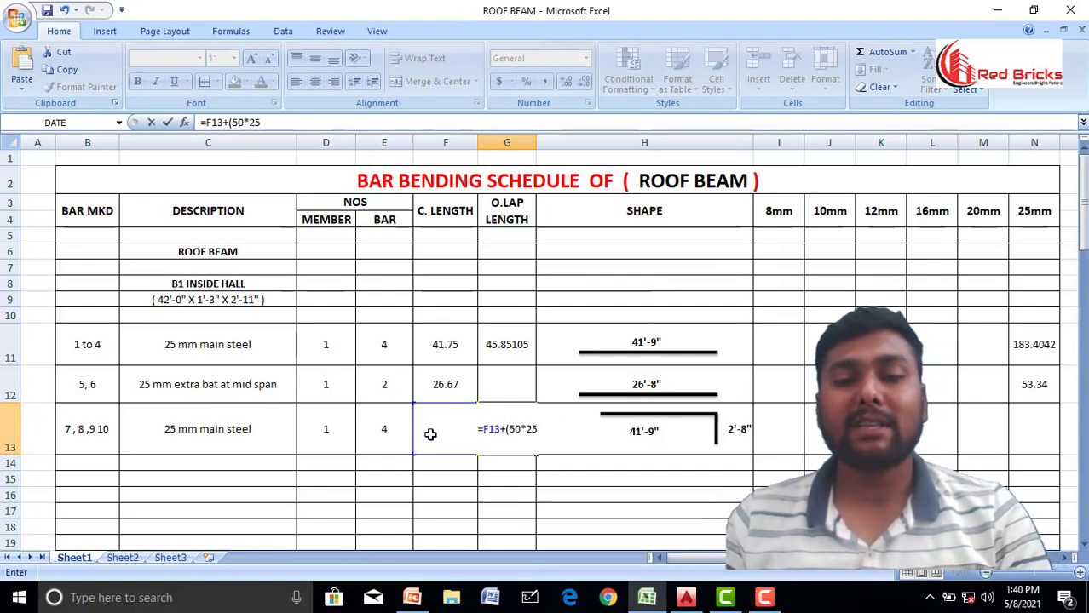
text()/)
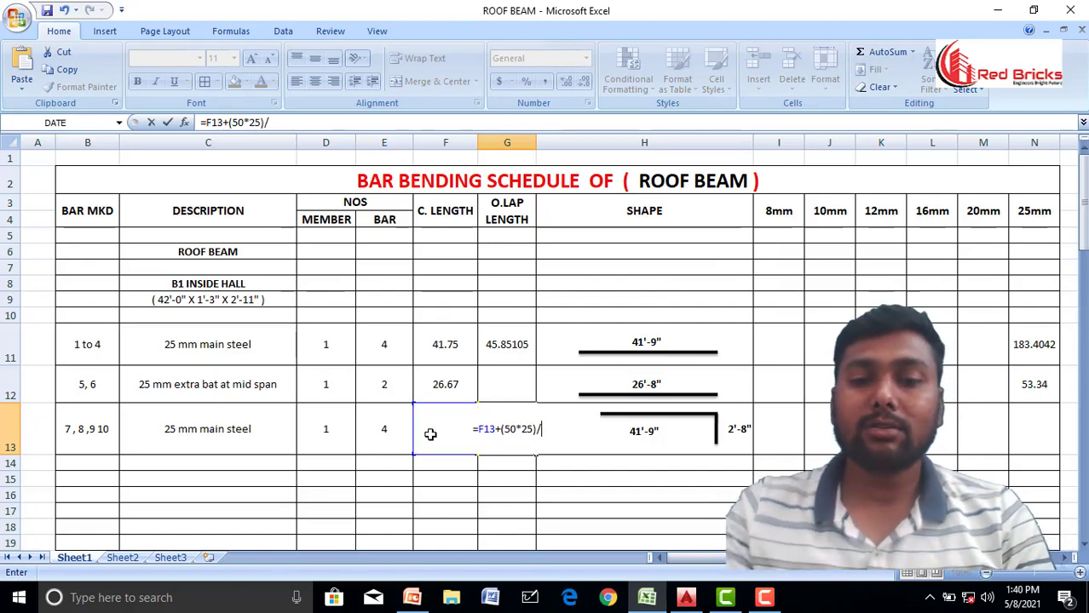
text(304.8)
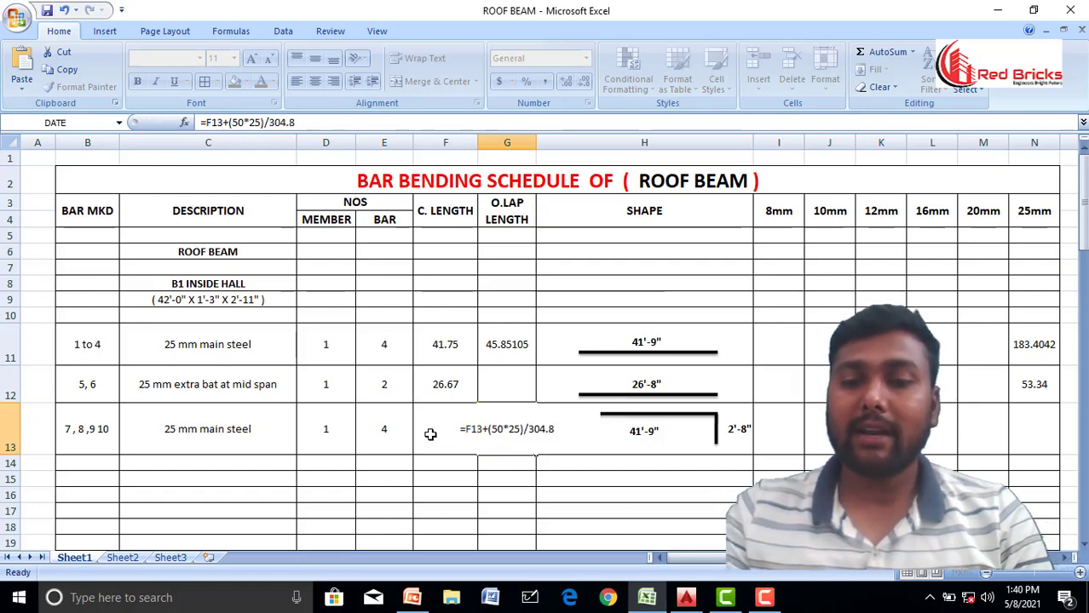
key(Return)
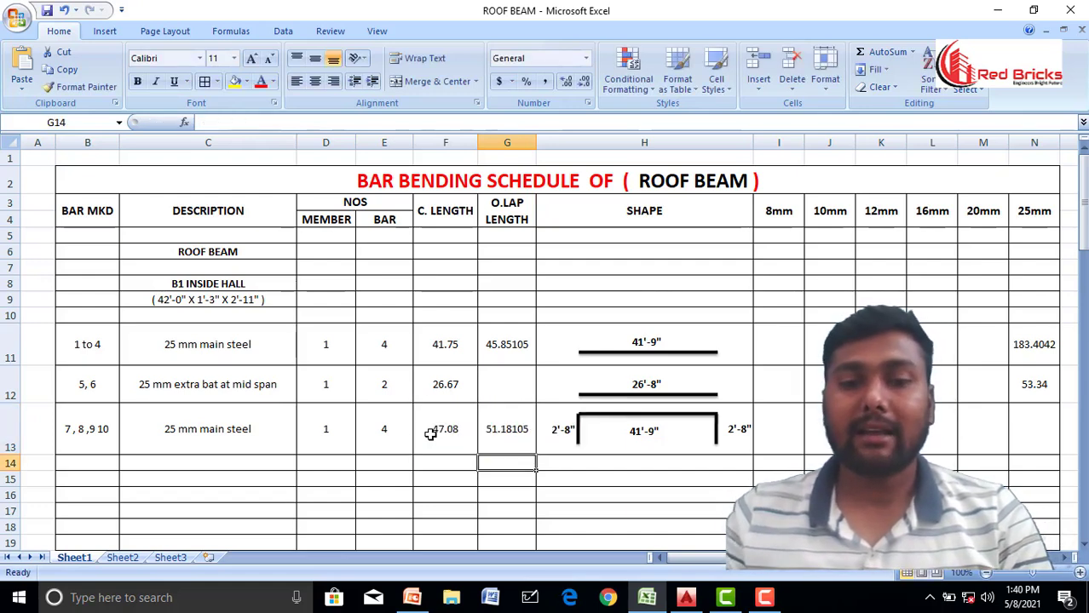
click(682, 507)
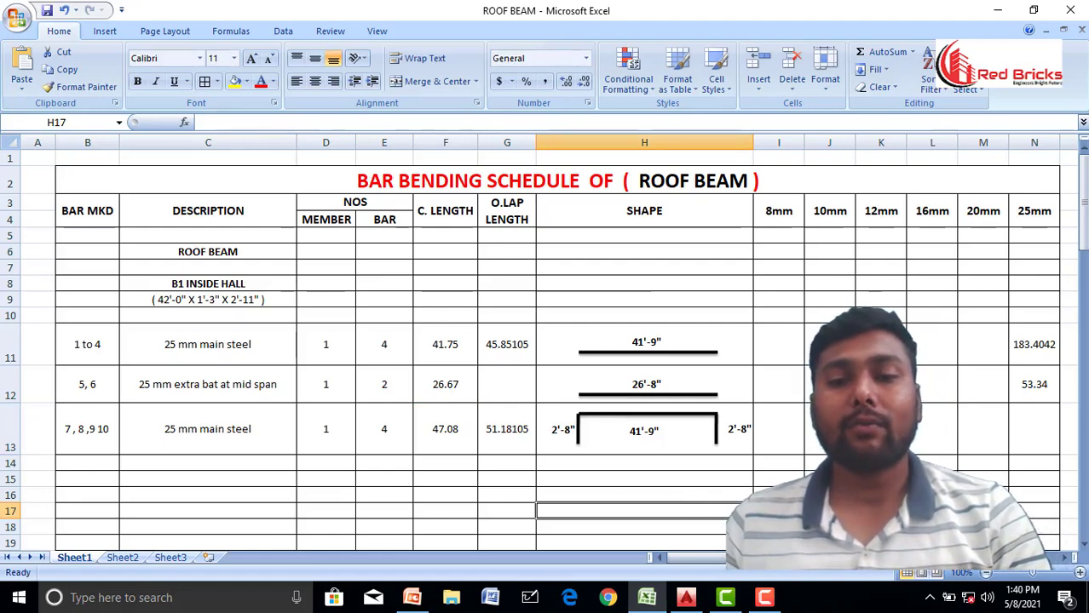
- Calculate the total 25 mm steel length for bars 7 to 10 in N13 with =D13*E13*G13
click(1015, 426)
text(=)
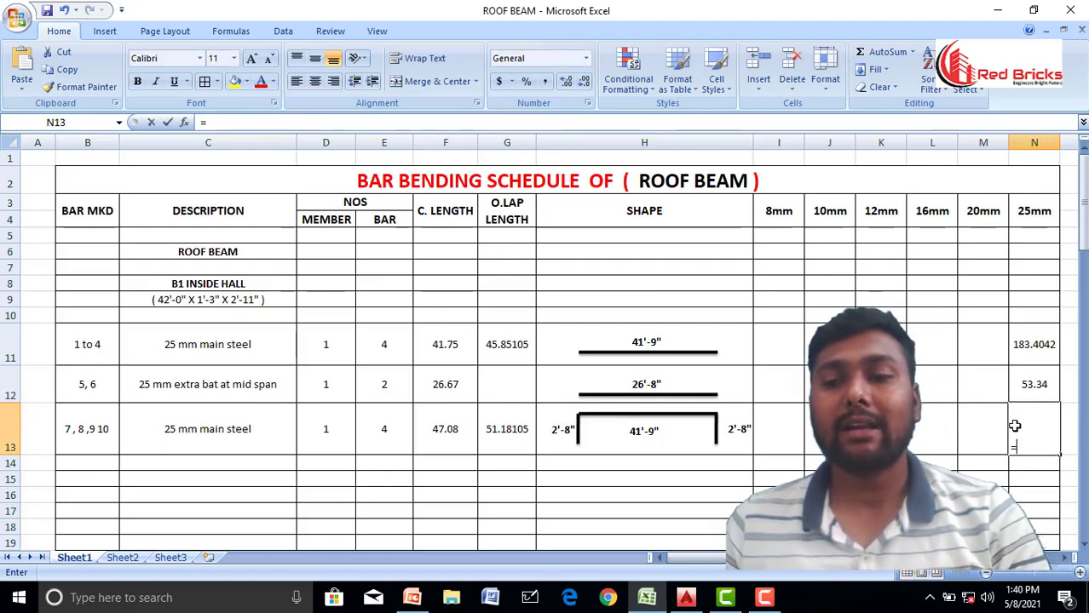
click(331, 430)
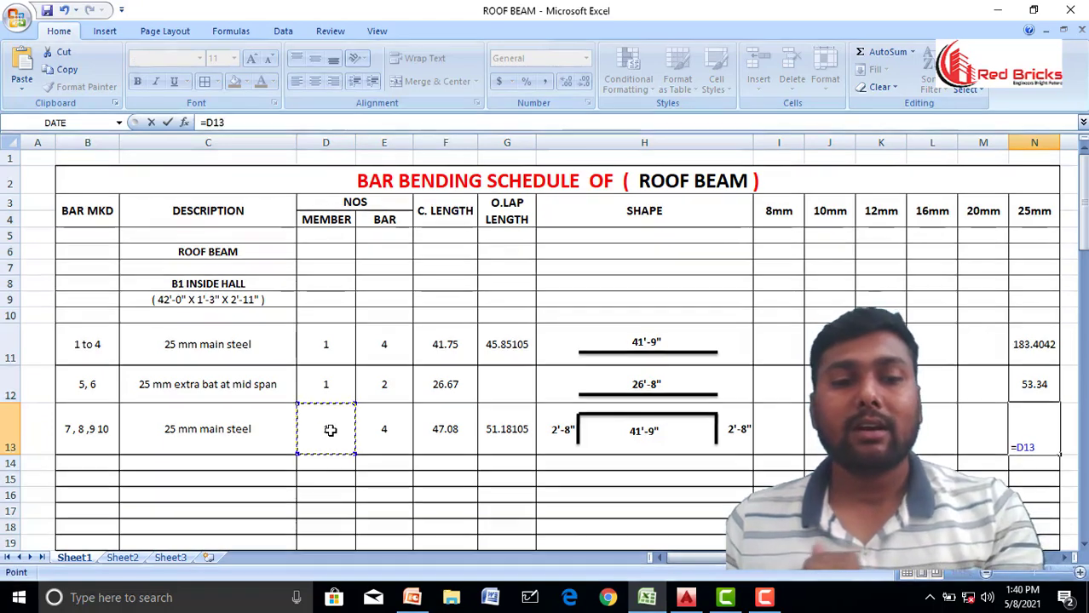
text(*)
click(385, 430)
text(*)
click(511, 442)
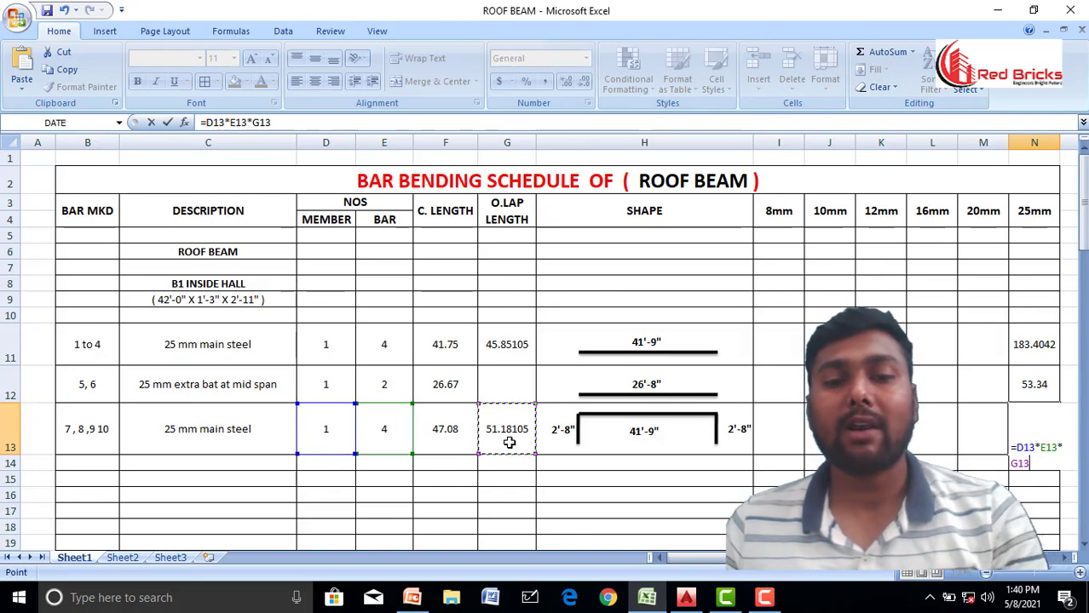
key(Return)
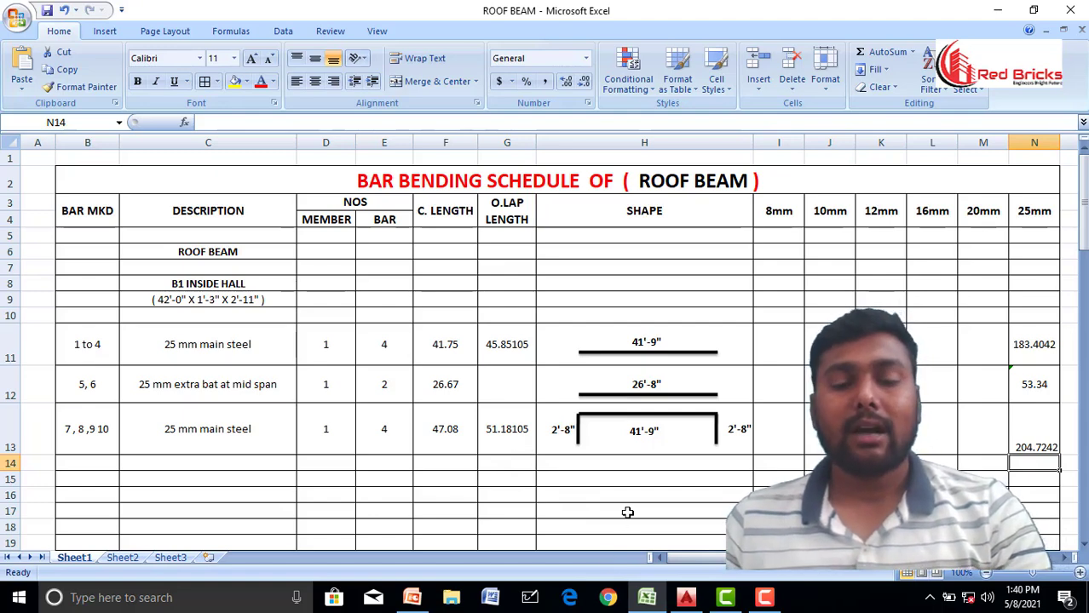
- Switch to the AutoCAD drawing and examine the extra top bars 11, 12, 13 and their L/3 extent in beam B1
key(alt+Tab)
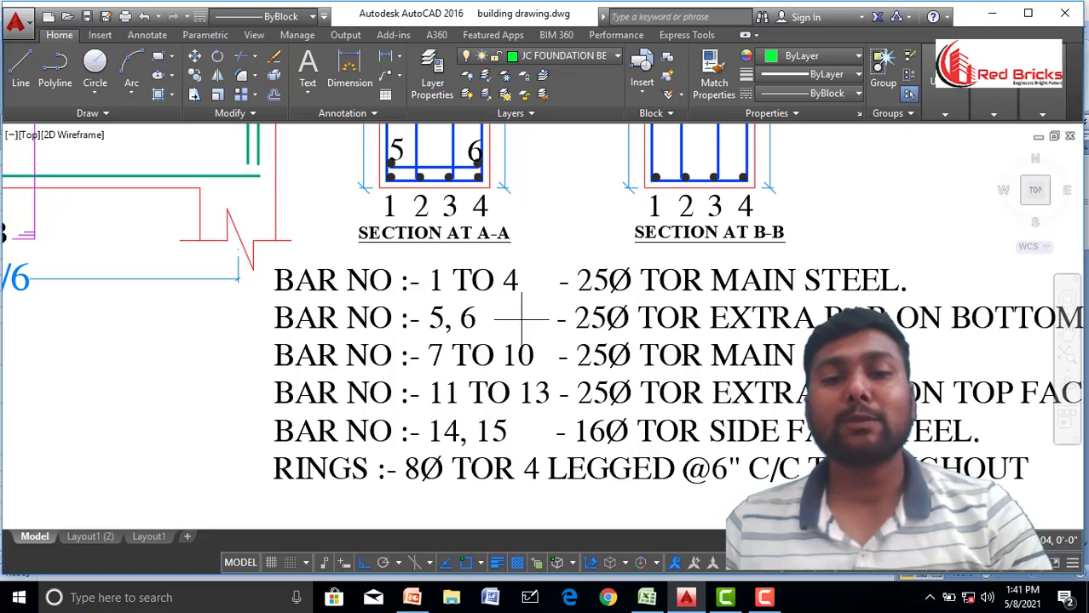
scroll(521, 318, down, 3)
scroll(324, 320, up, 3)
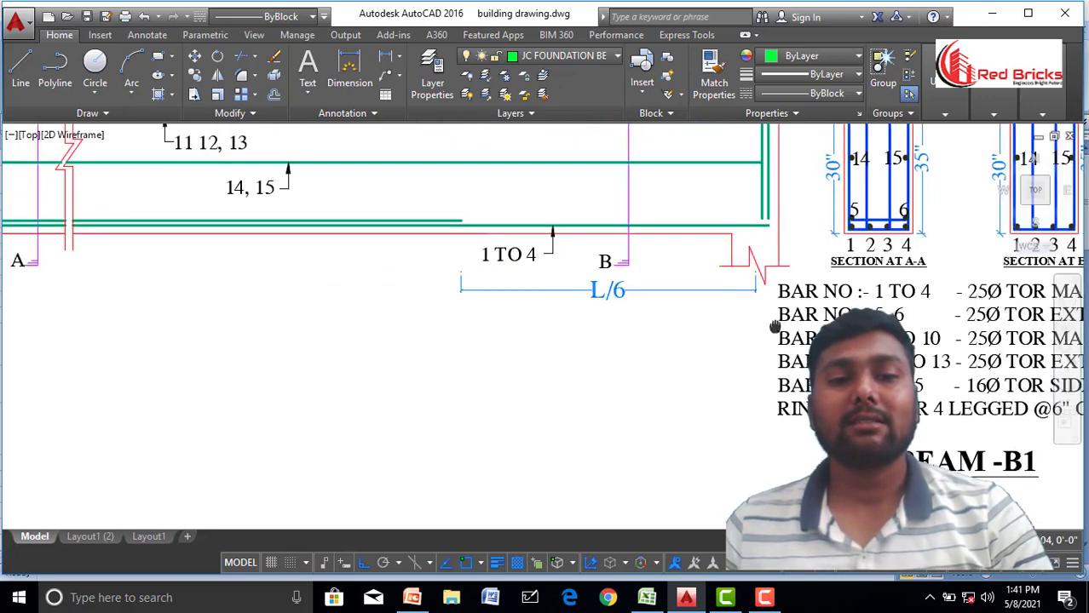
scroll(506, 279, down, 3)
scroll(673, 221, up, 5)
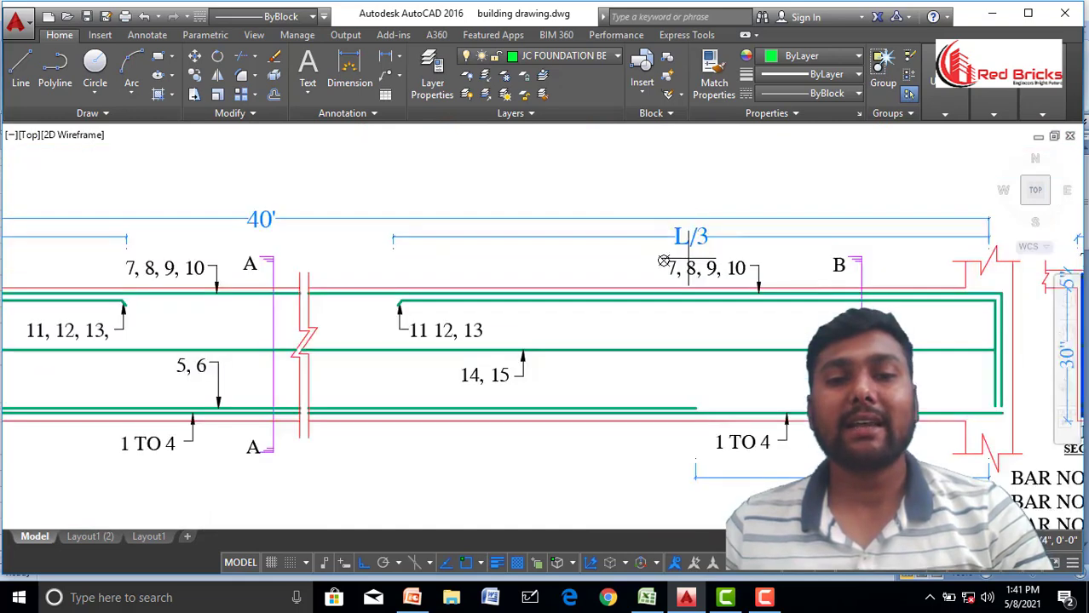
drag(686, 266, 660, 263)
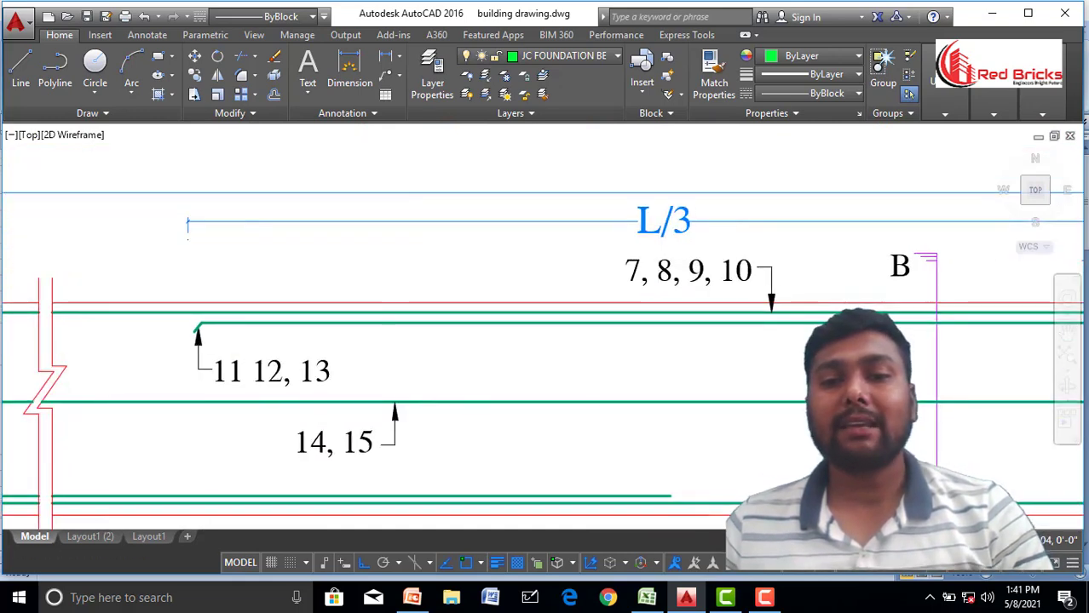
scroll(659, 264, down, 2)
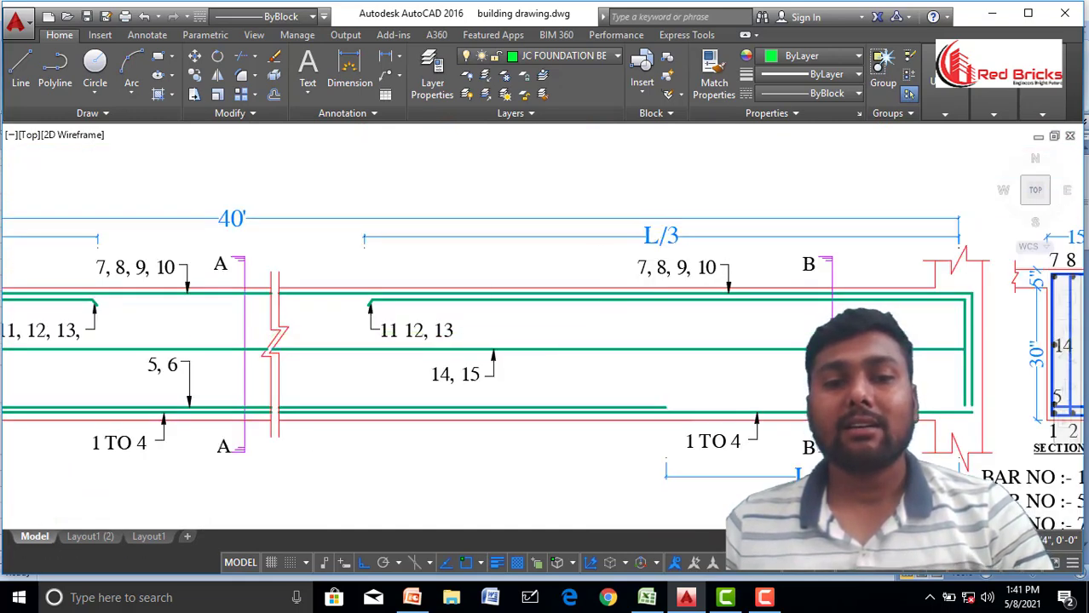
scroll(389, 335, up, 2)
drag(510, 323, 500, 328)
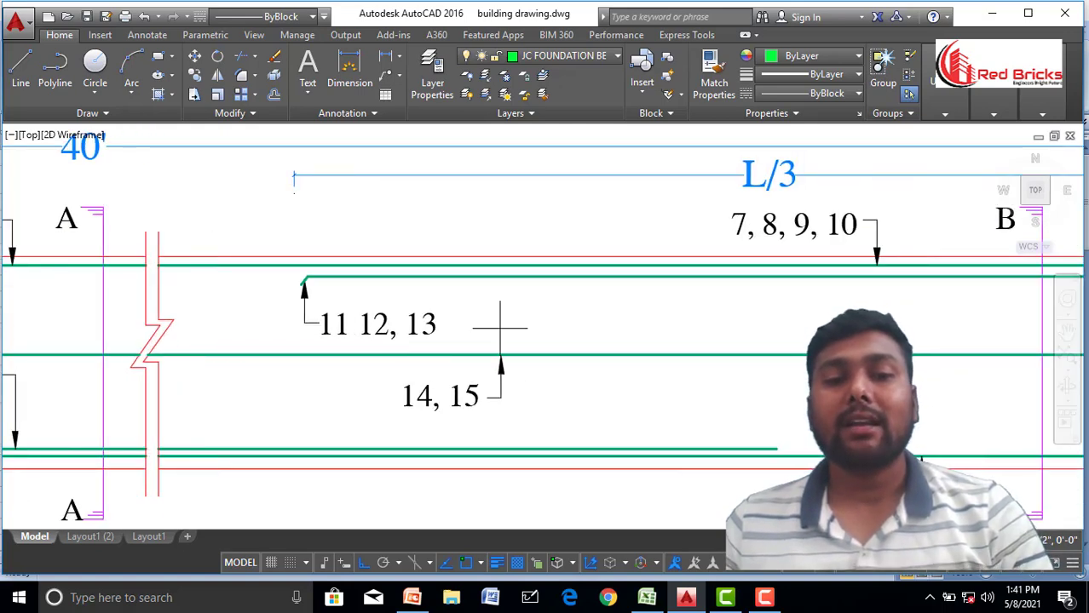
scroll(500, 327, down, 2)
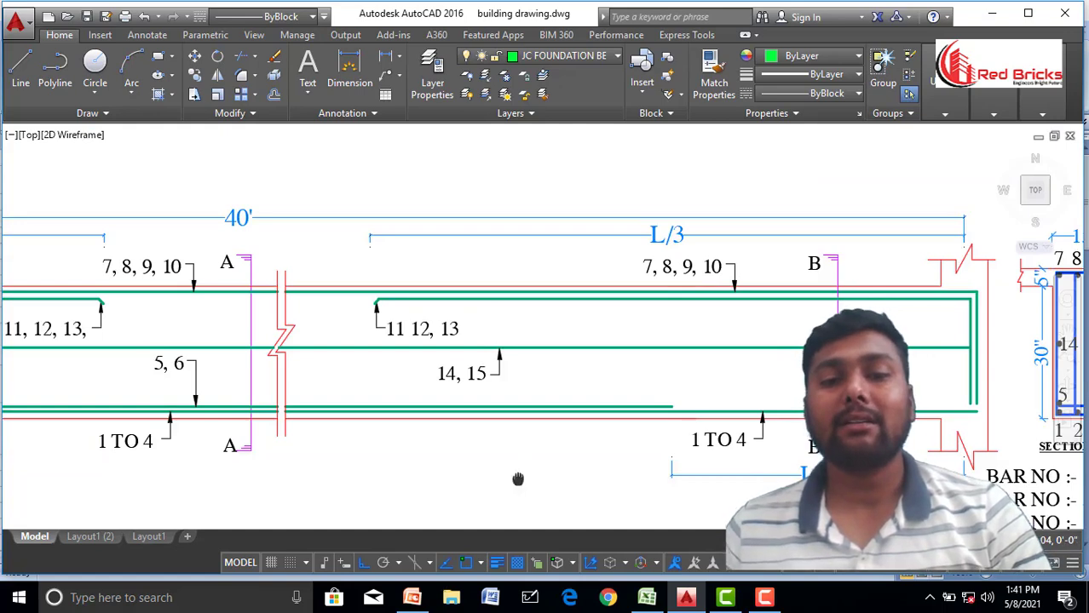
drag(518, 479, 493, 469)
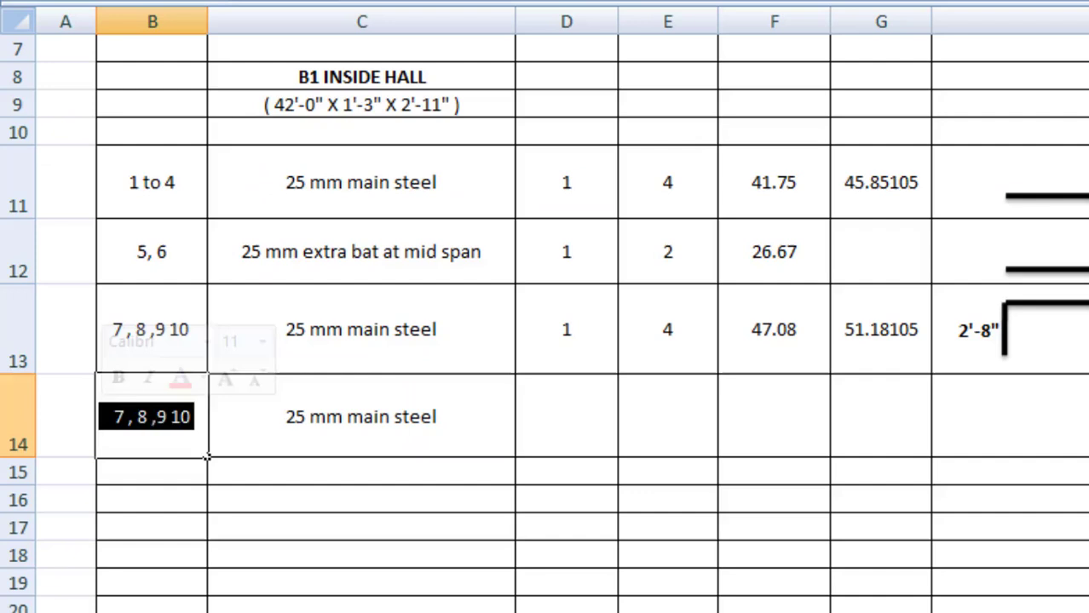
- In the Excel schedule, replace the copied bar marks in B14 with 11, 12 , 13
text(11)
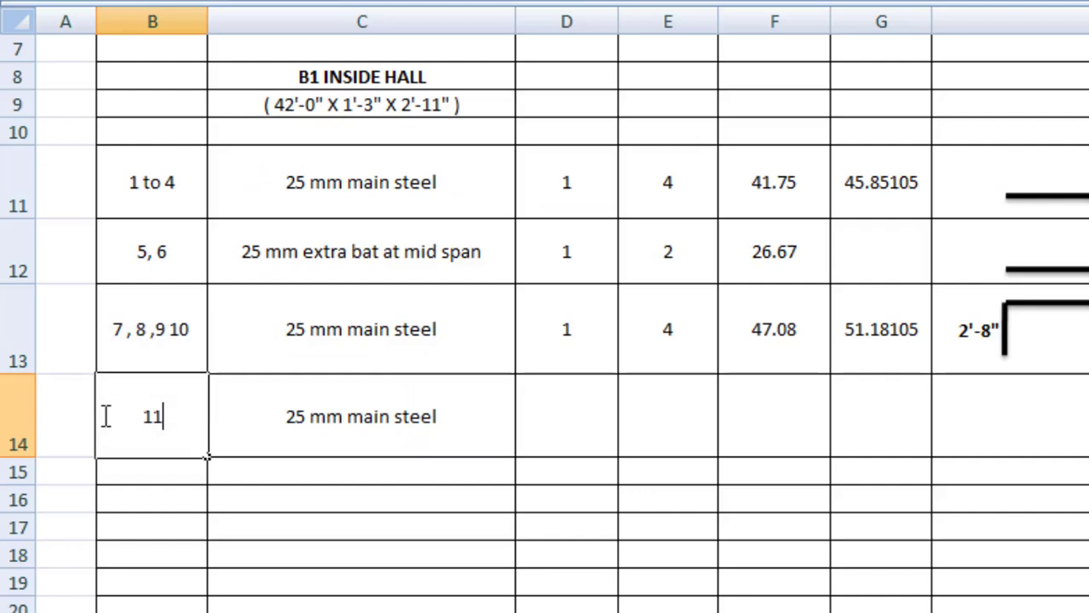
text(, 12)
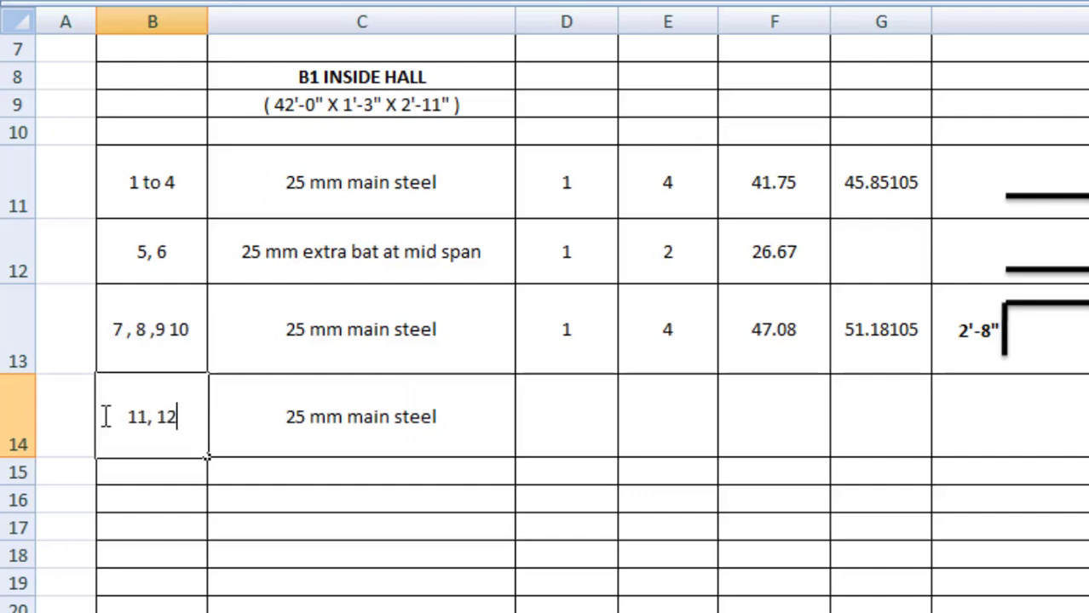
text( , 13)
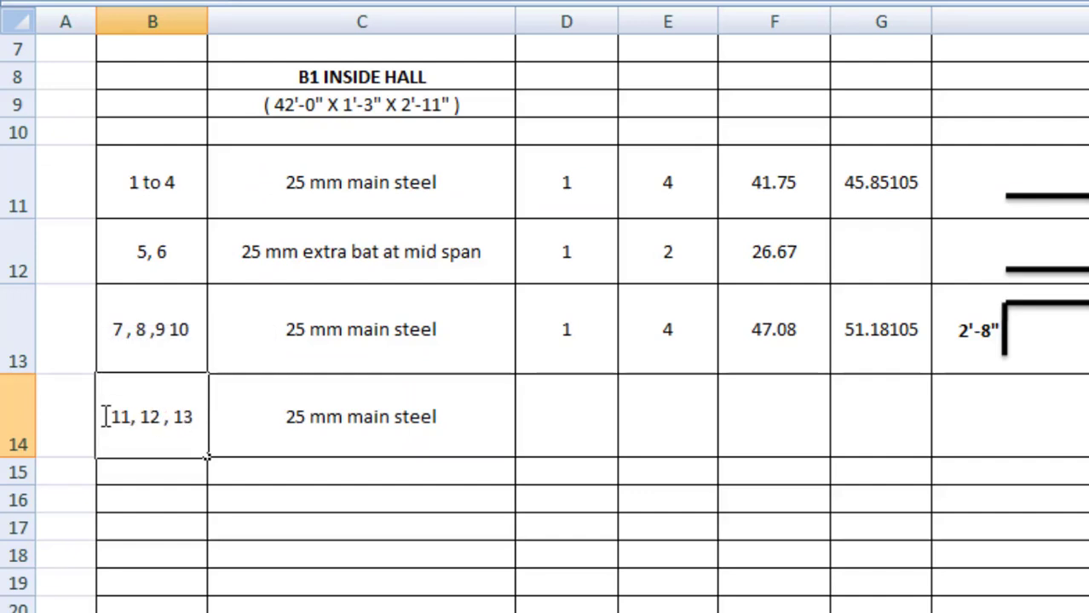
click(277, 524)
- Change the description in C14 to 25 mm extra bar side support
click(360, 432)
key(F2)
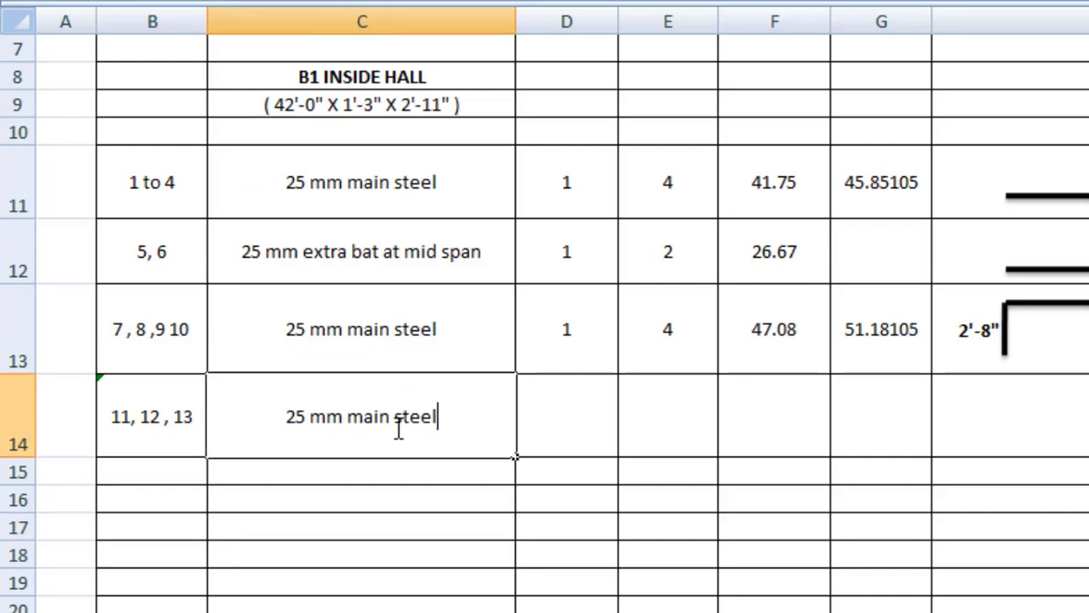
drag(437, 418, 344, 418)
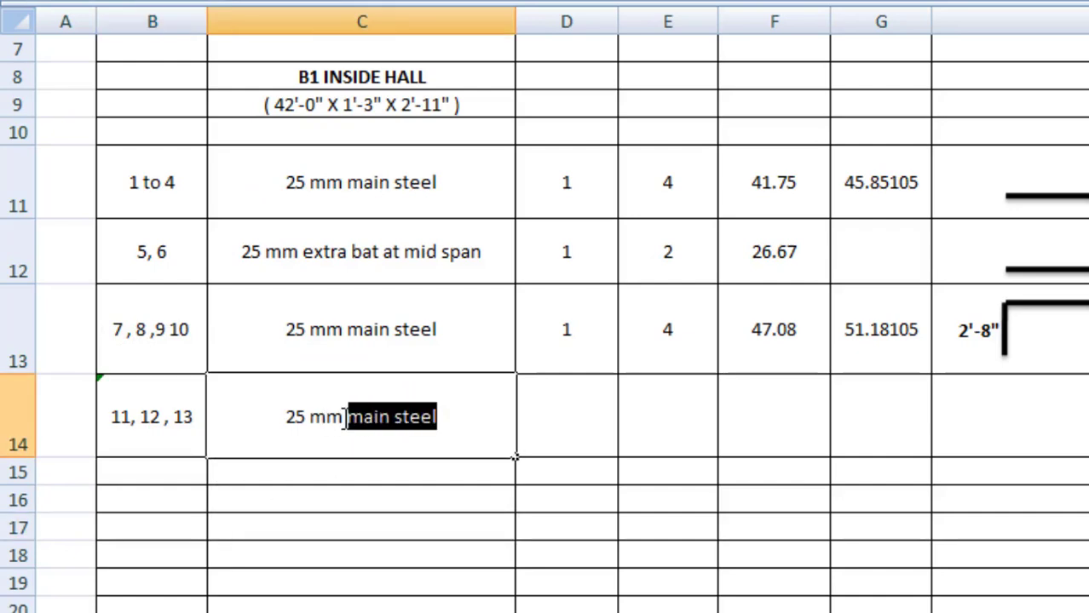
text(extra bar )
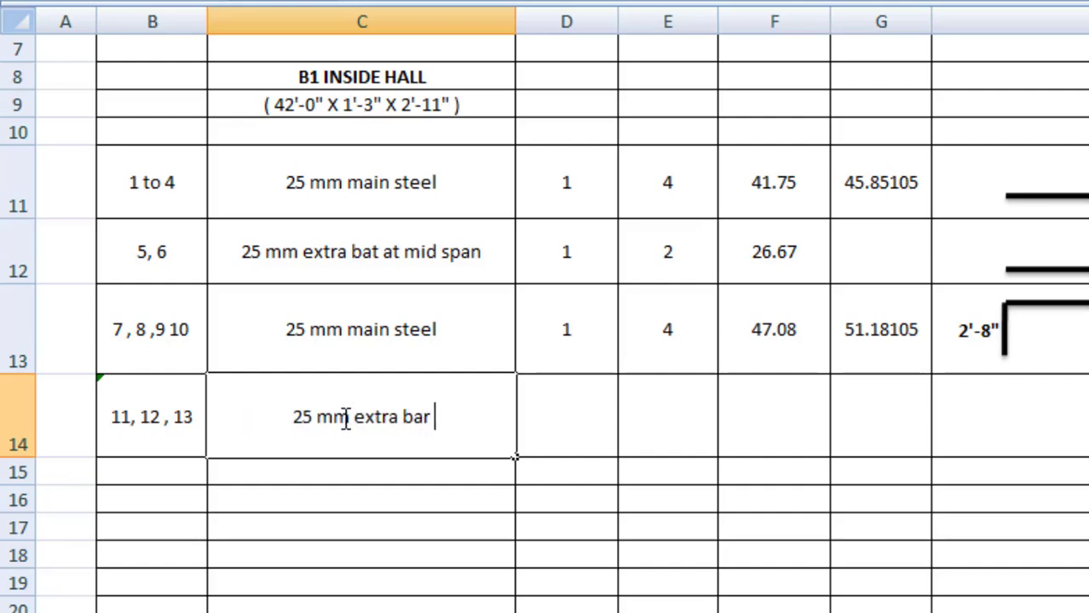
text(sid)
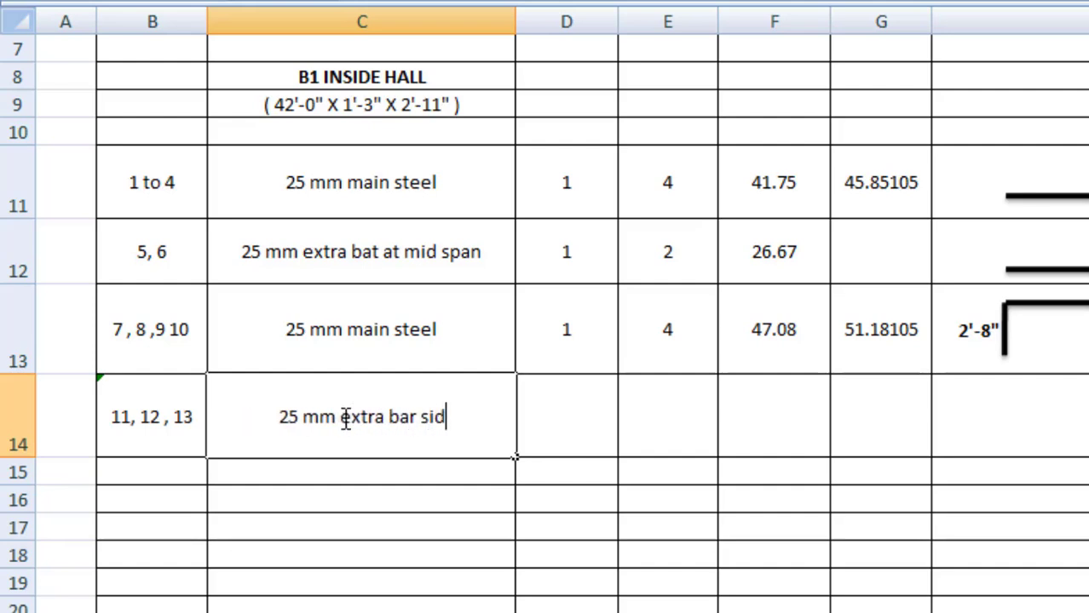
text(e support)
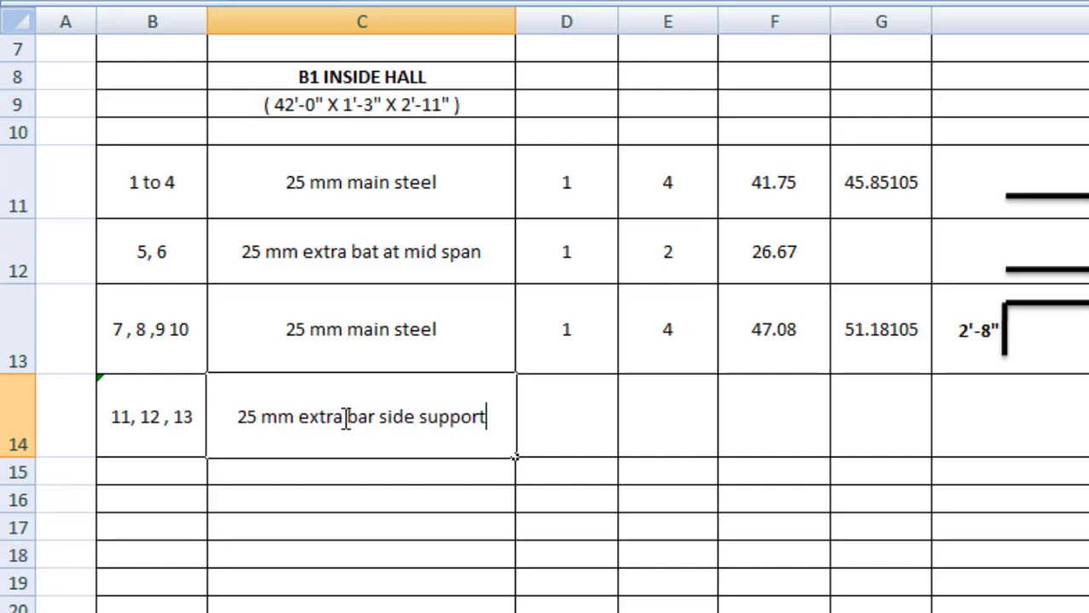
click(375, 553)
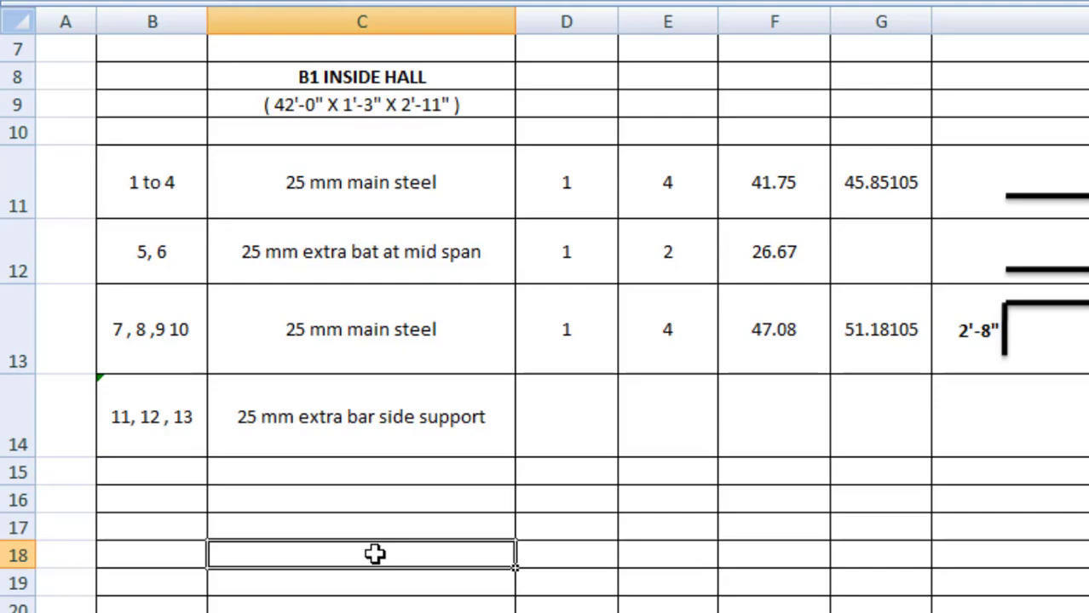
- Enter 1 member in D14 and 6 bars in E14 for bars 11, 12 and 13
click(590, 432)
text(1)
click(610, 533)
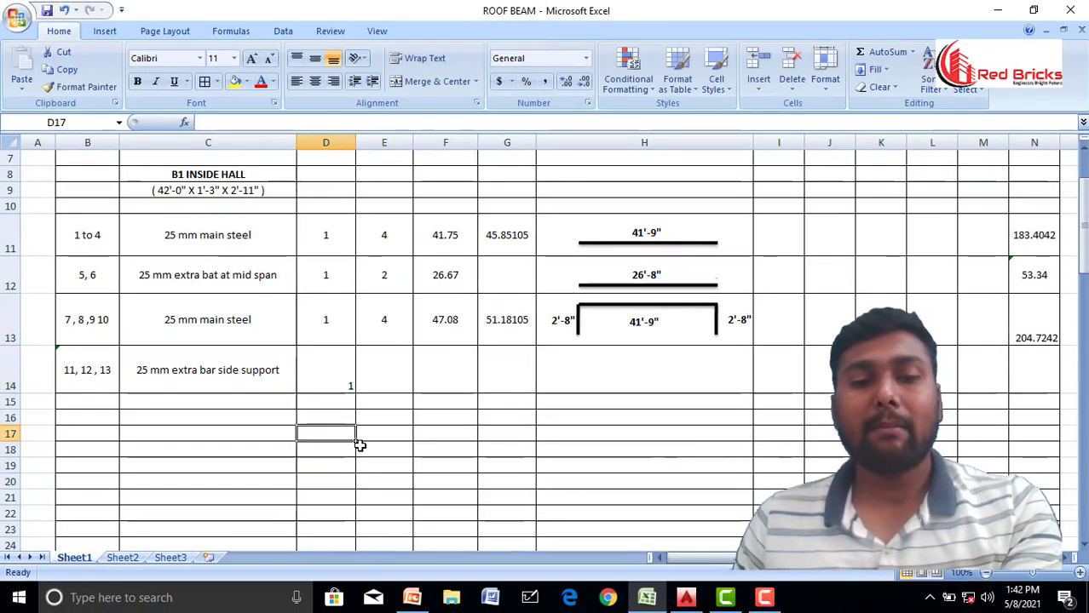
scroll(360, 445, up, 2)
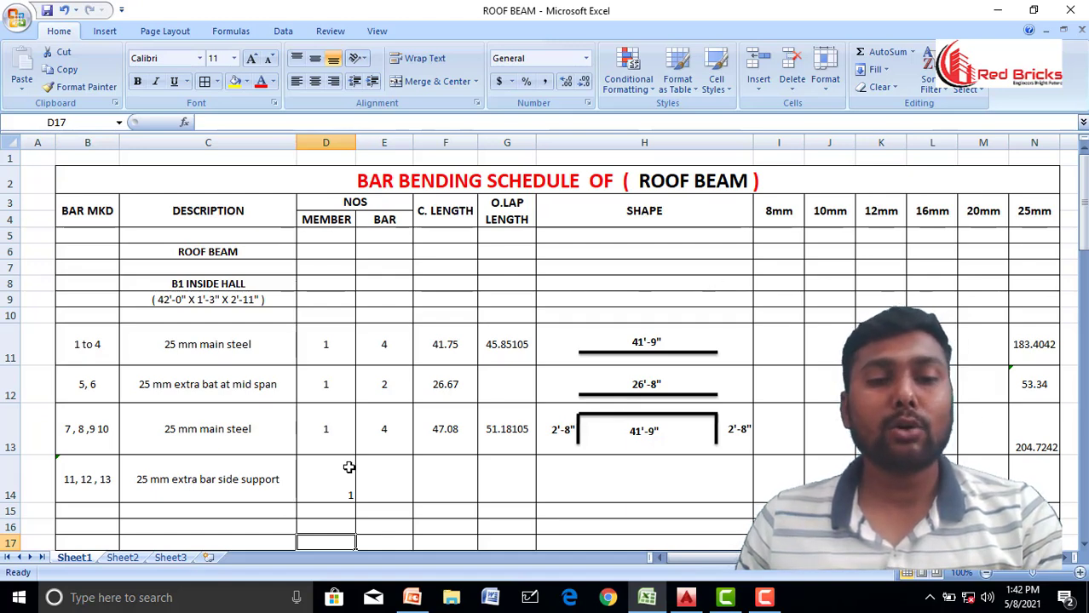
click(386, 467)
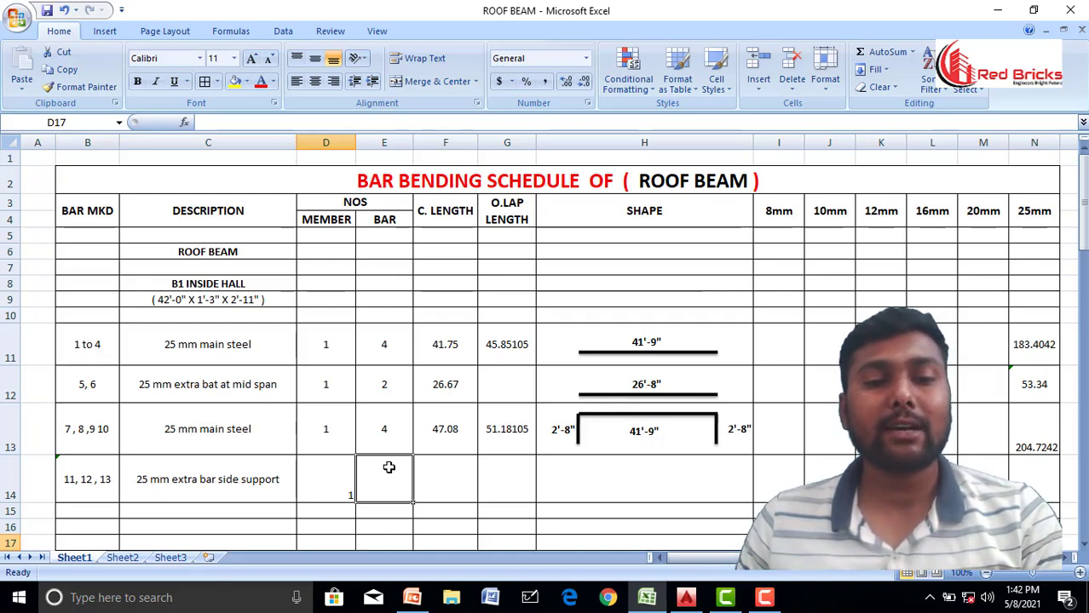
text(6)
click(443, 527)
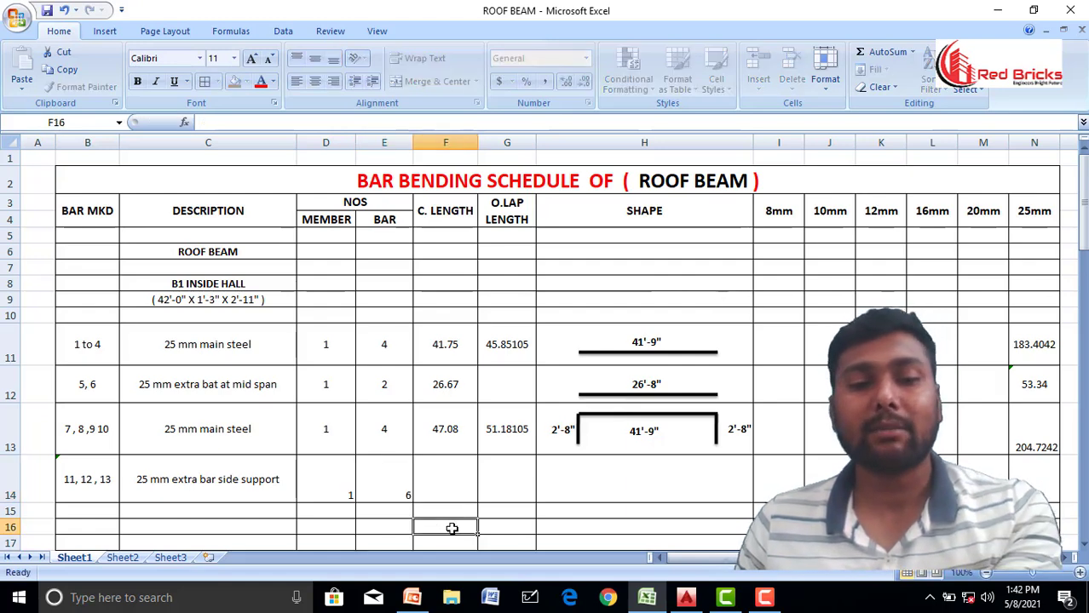
scroll(443, 511, down, 1)
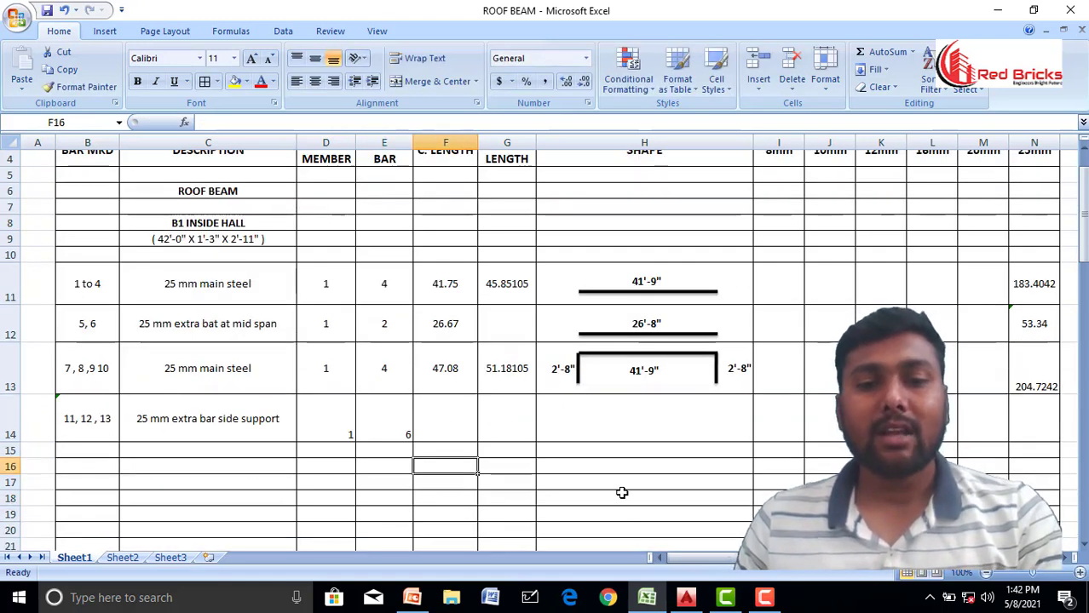
- Copy the bent-bar shape from row 13 into H14, keeping only one 2'-8" leg
click(714, 354)
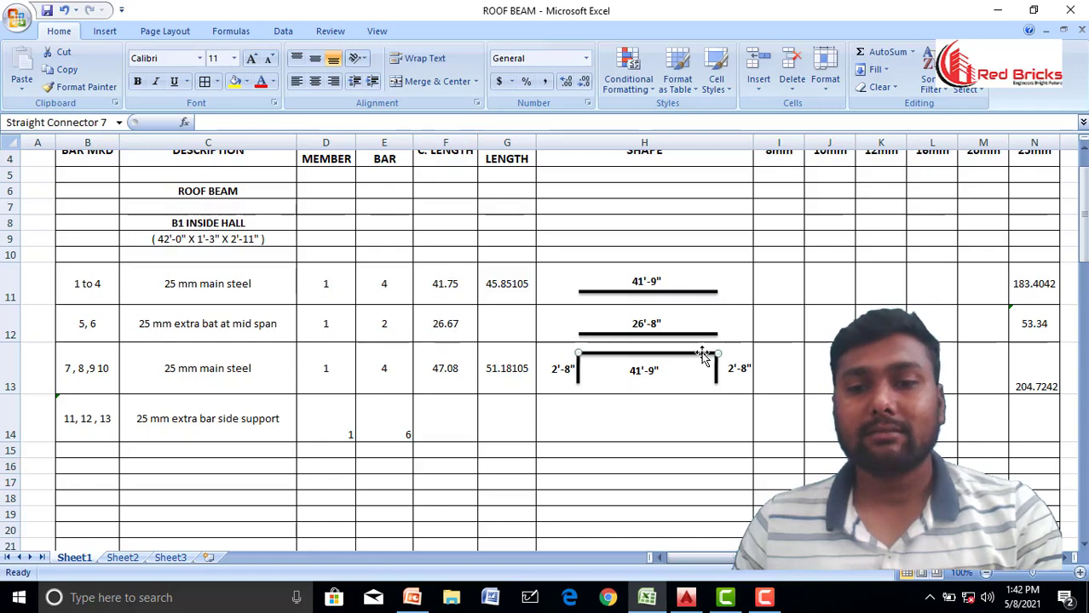
drag(714, 354, 602, 425)
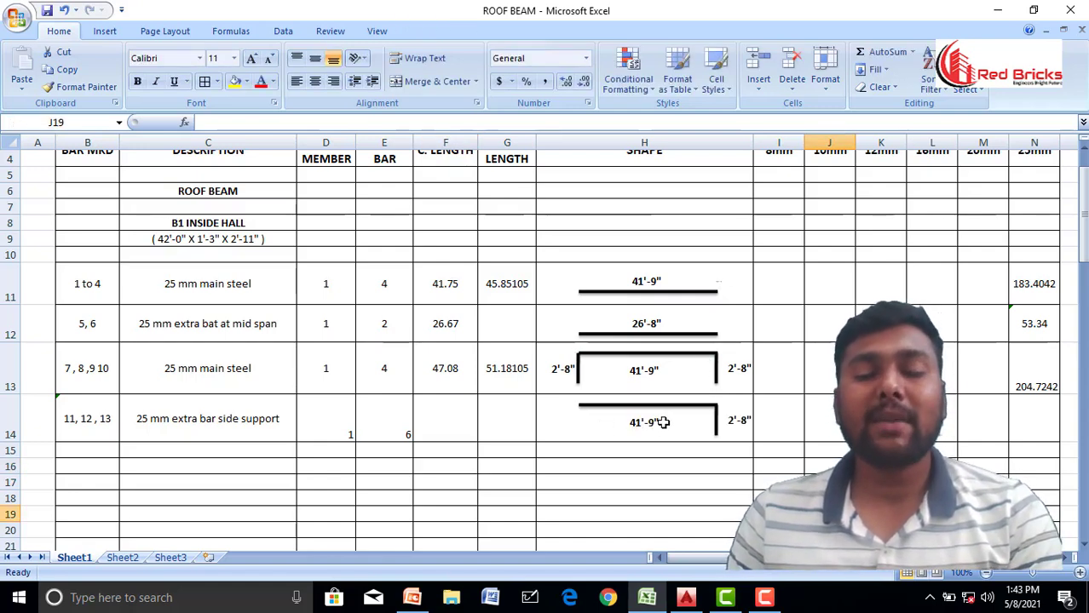
- Check bars 11, 12, 13 in the AutoCAD drawing, and set the horizontal length label of the H14 shape in Excel to 14'-2.5"
click(686, 597)
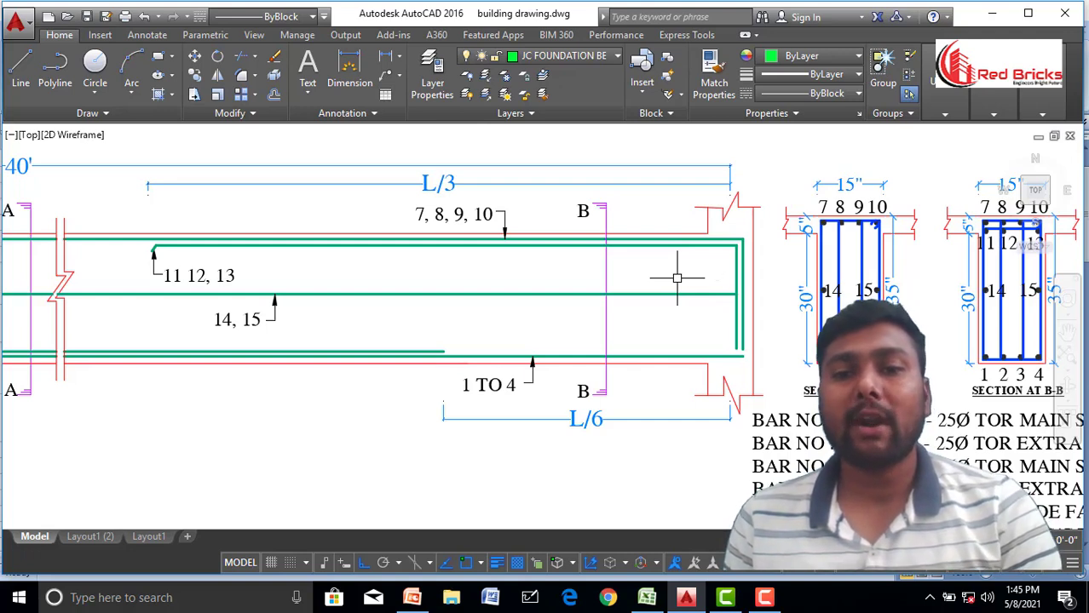
click(647, 597)
click(641, 421)
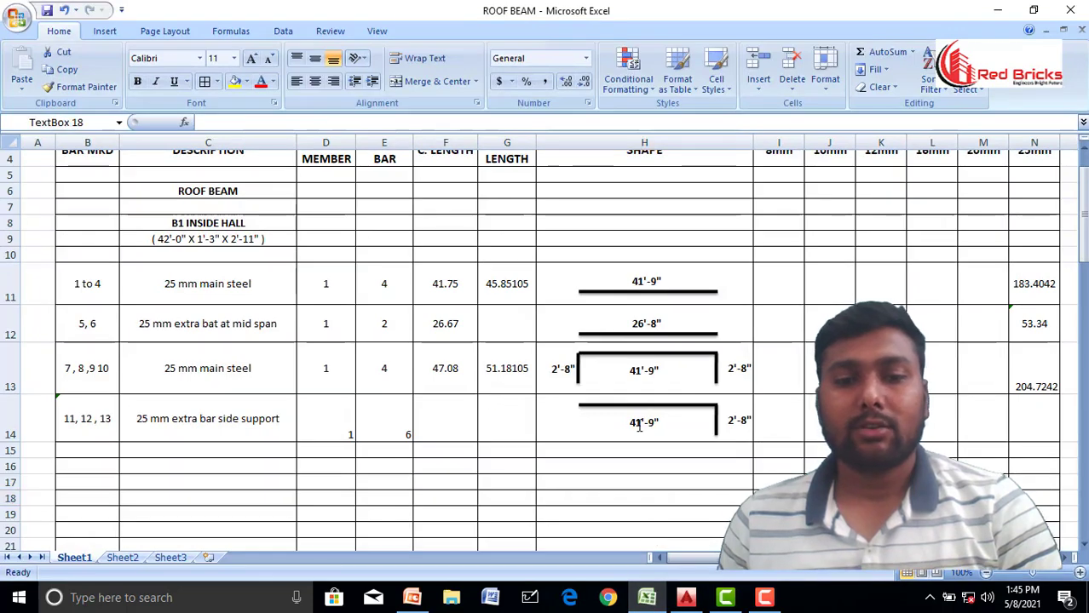
key(BackSpace)
key(BackSpace)
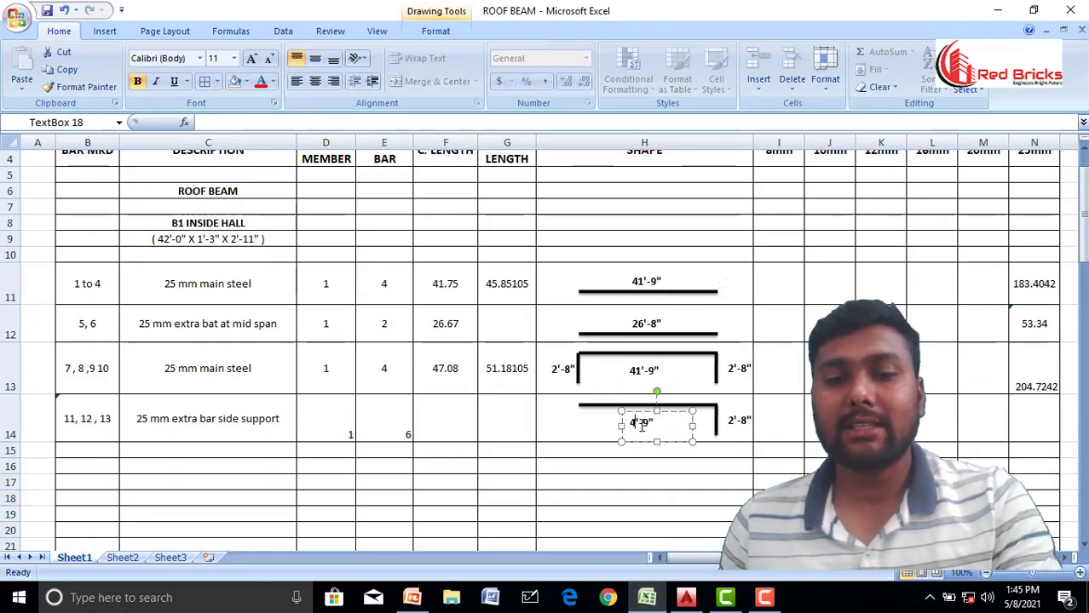
text(14)
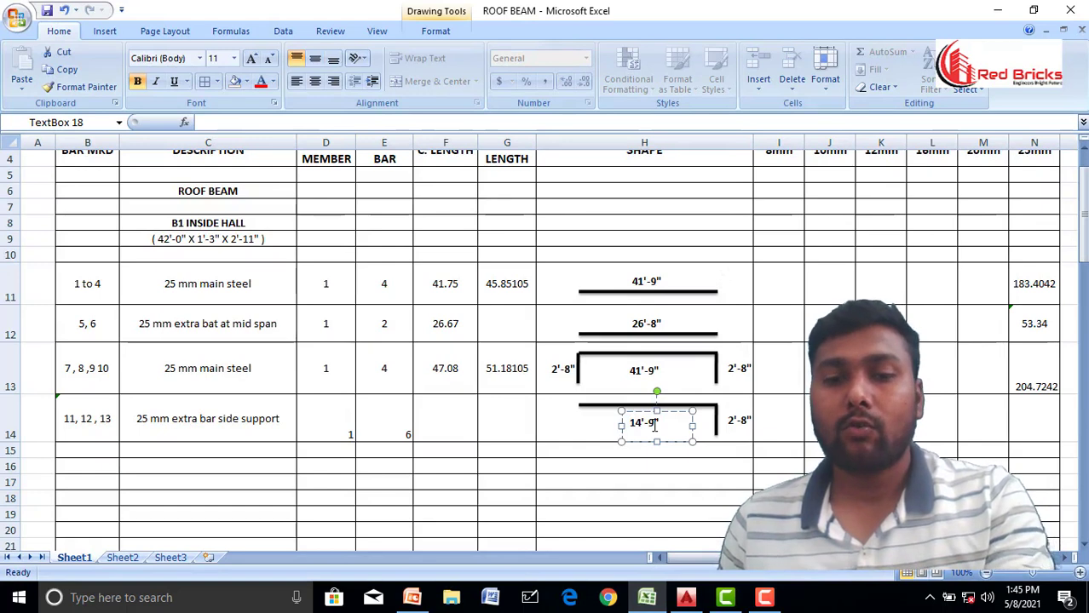
key(BackSpace)
key(BackSpace)
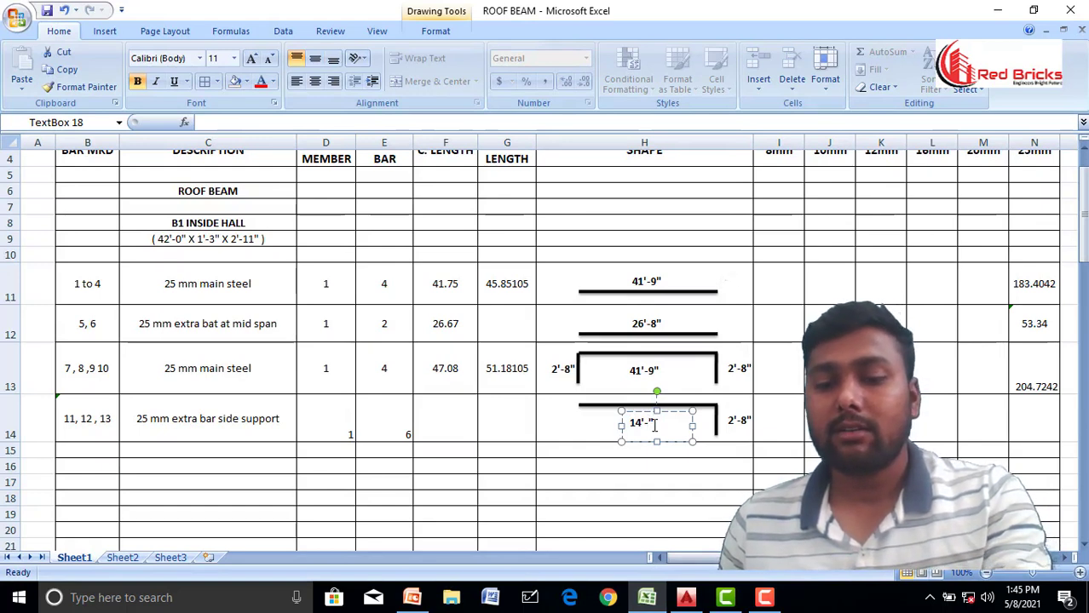
text(2.5)
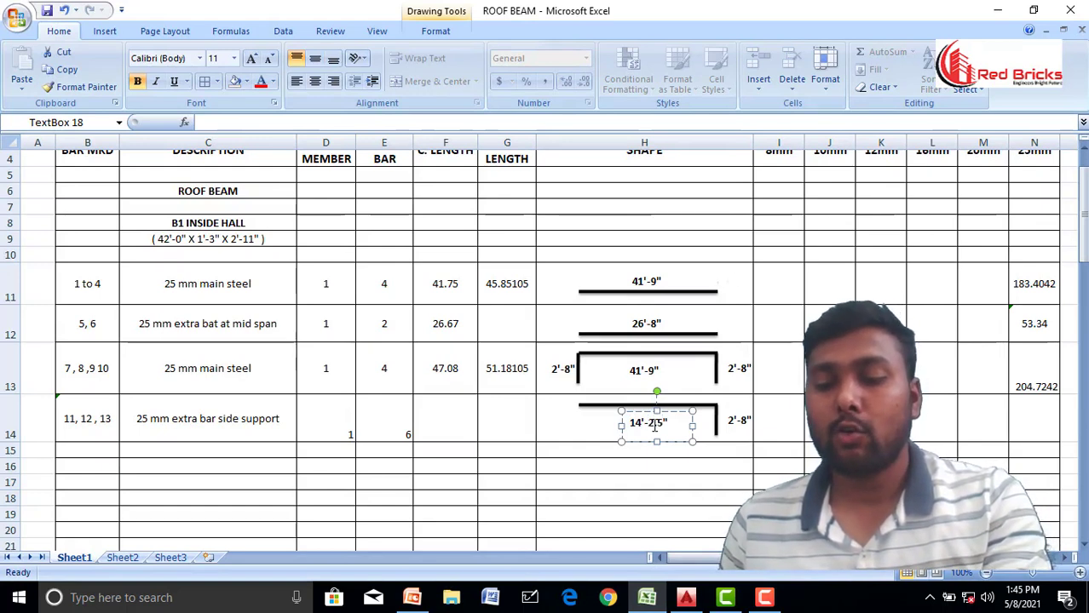
click(639, 479)
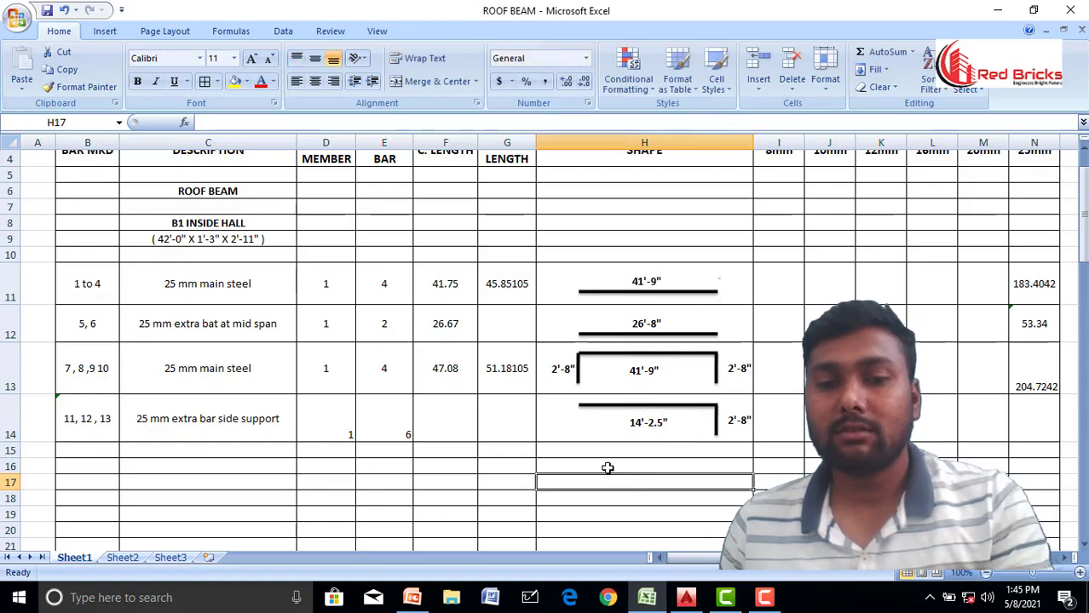
click(711, 462)
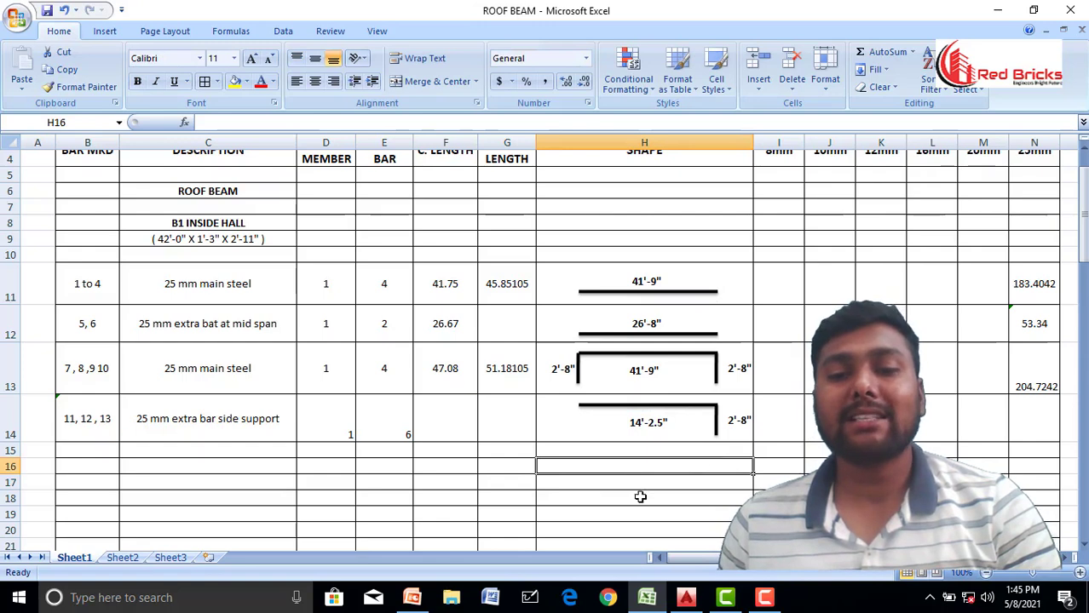
- Enter a cutting length of 16.87 in F14 for bars 11, 12, 13
click(449, 430)
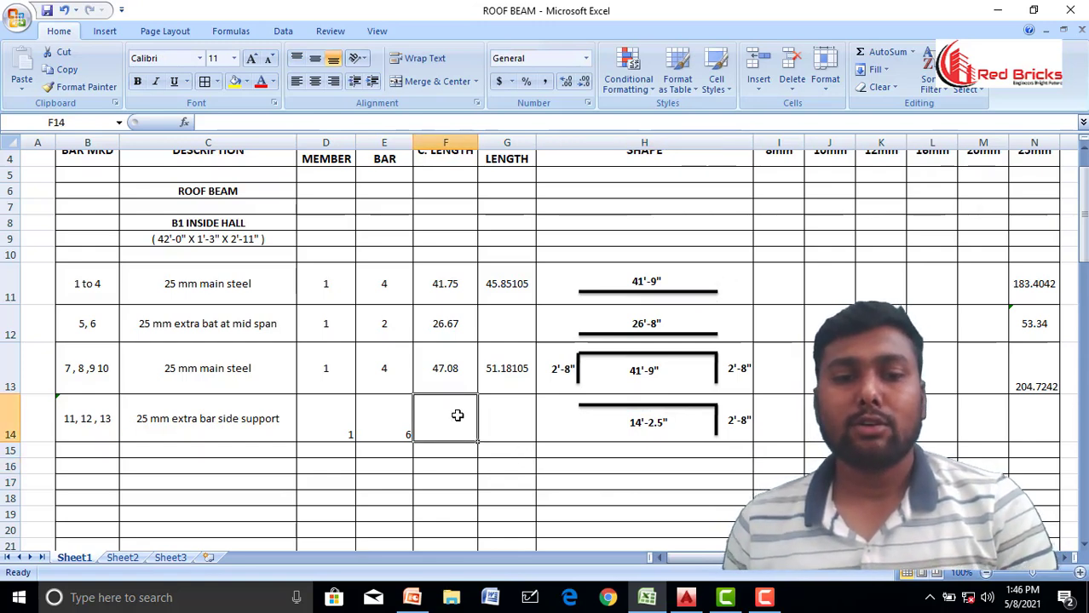
double_click(457, 416)
text(16.87)
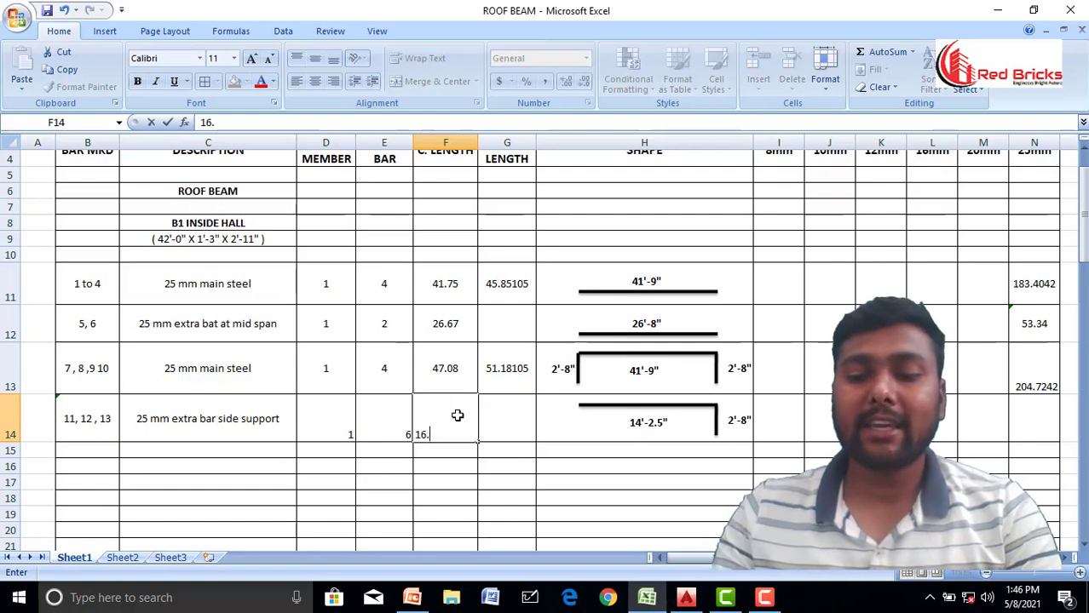
click(544, 467)
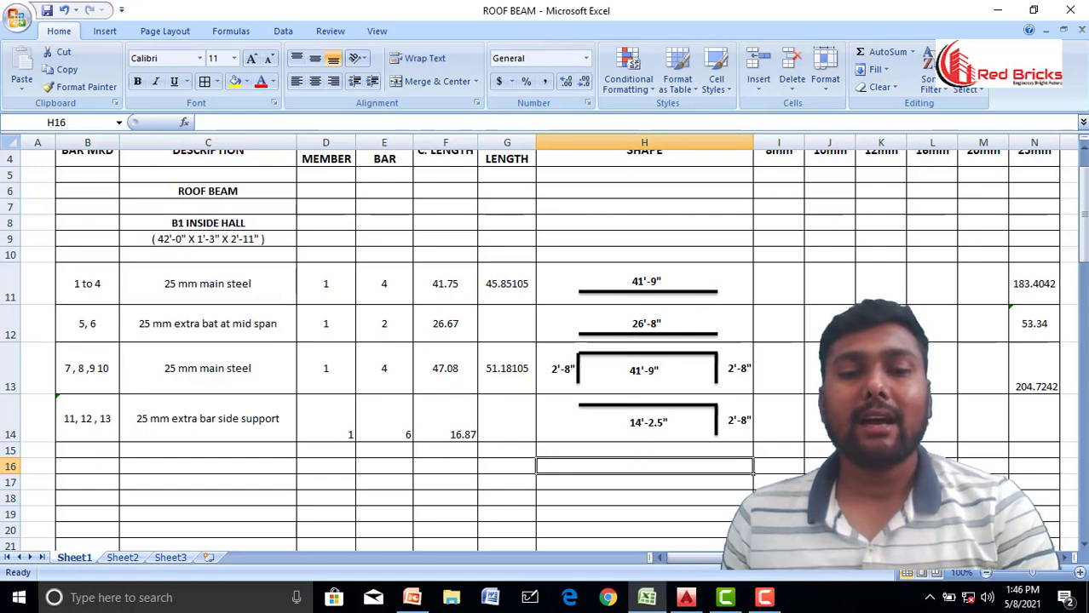
- Calculate the 25mm total length in N14 by multiplying the member count, bar count and cutting length of row 14
click(1029, 418)
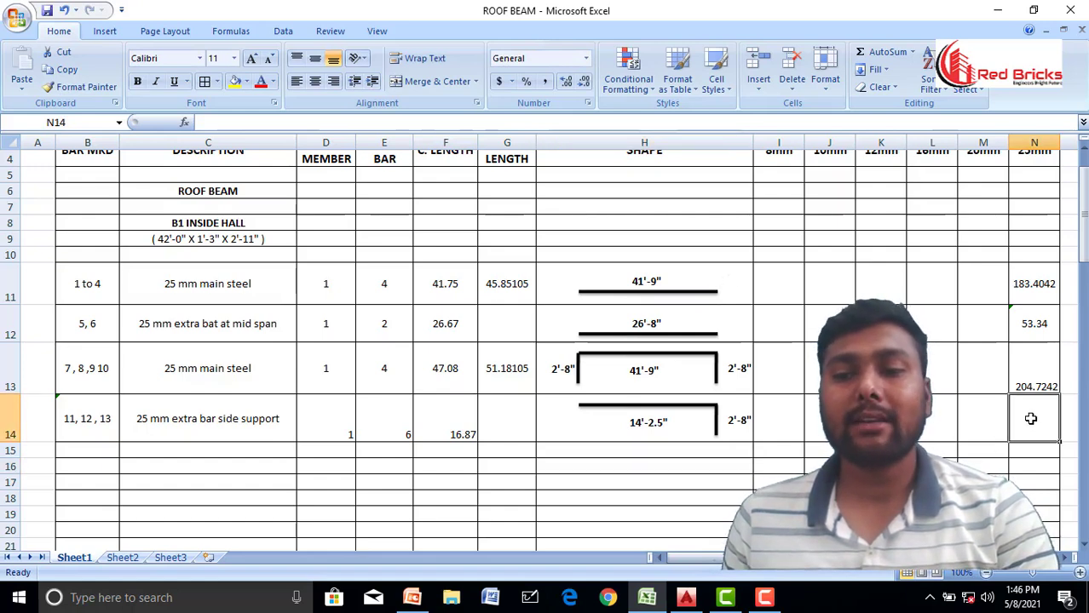
text(=)
click(345, 425)
text(*)
click(397, 425)
text(*)
click(447, 428)
key(Return)
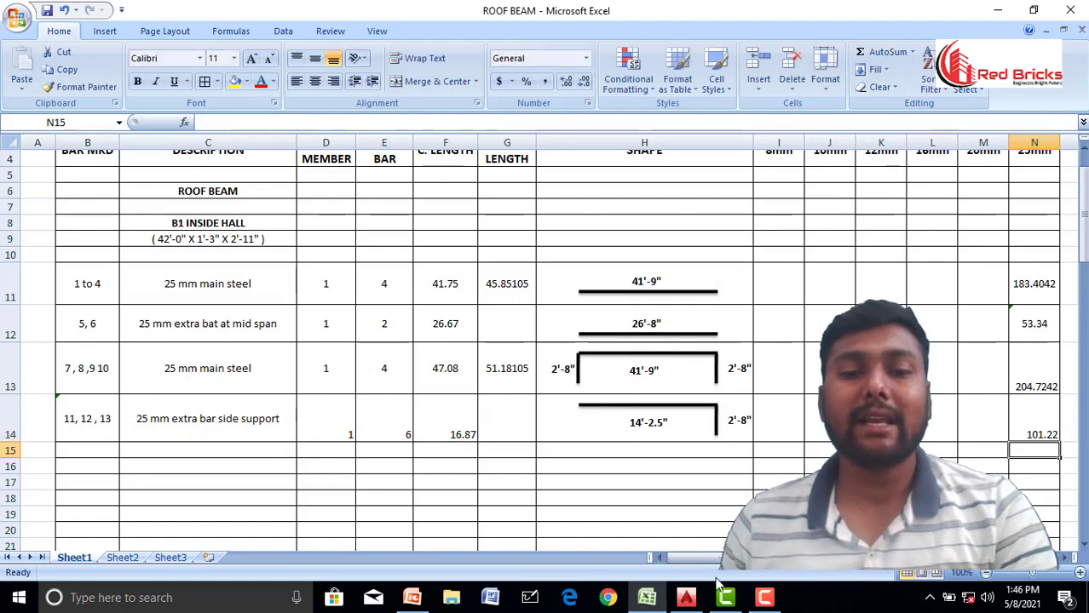
- Switch to the AutoCAD drawing and examine the bar list and beam B1 sections for side face bars 14 and 15
click(686, 598)
drag(616, 404, 530, 394)
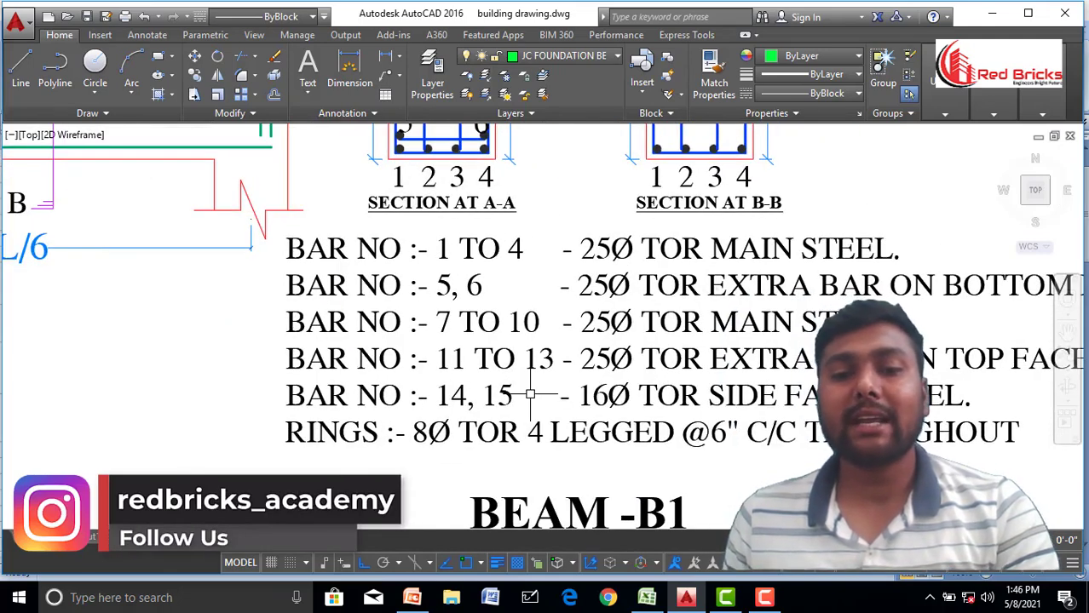
drag(534, 351, 533, 421)
scroll(537, 307, down, 3)
scroll(474, 315, up, 3)
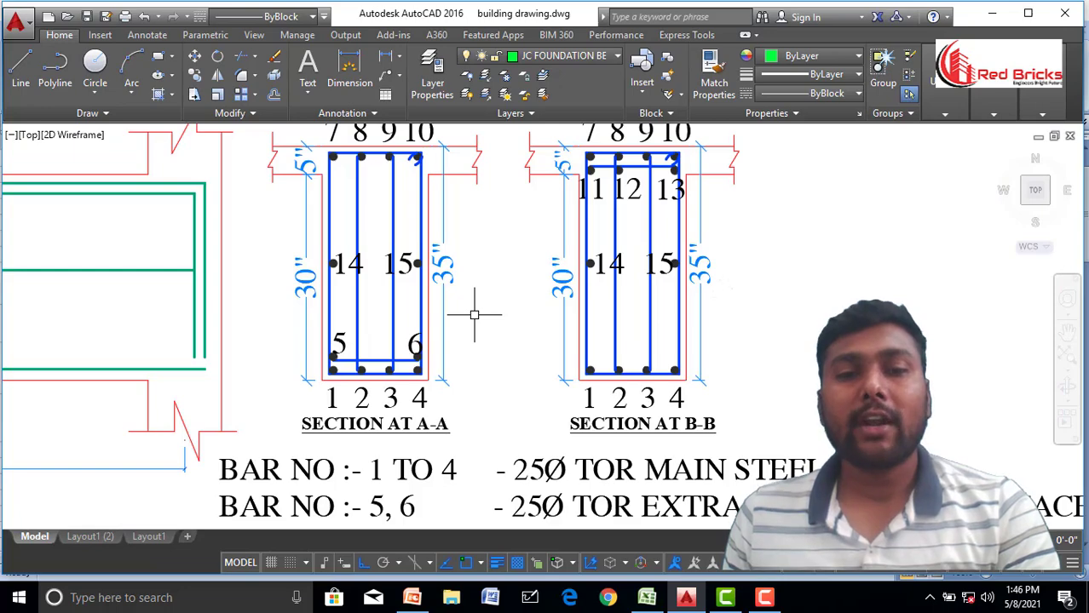
scroll(474, 315, down, 4)
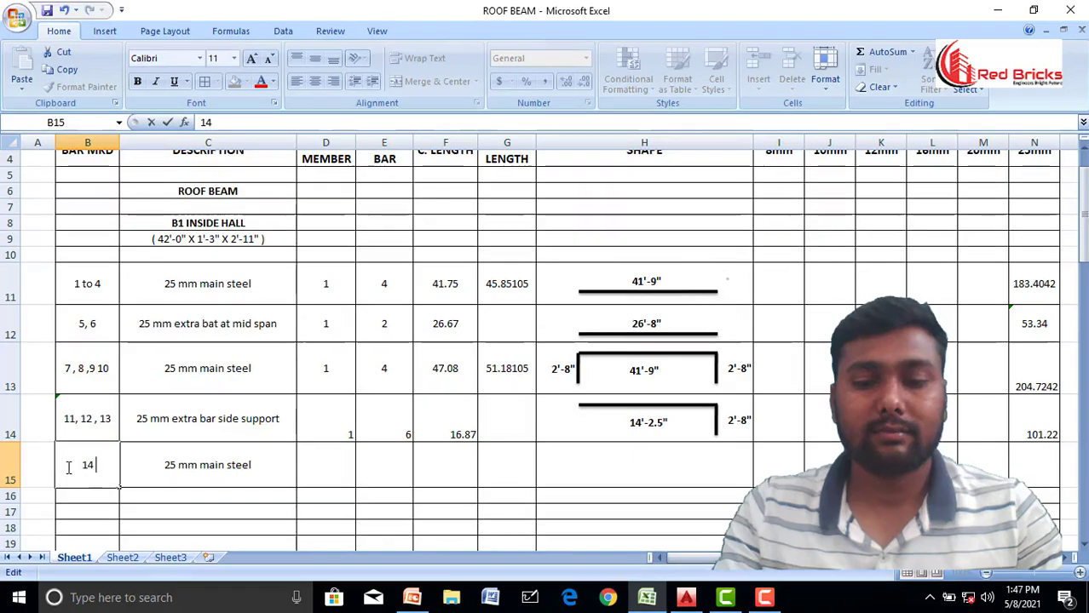
- In the Excel schedule, enter bar marks 14 , 15 in B15 and change the description in C15 to 16 mm side face steel
text(, 15)
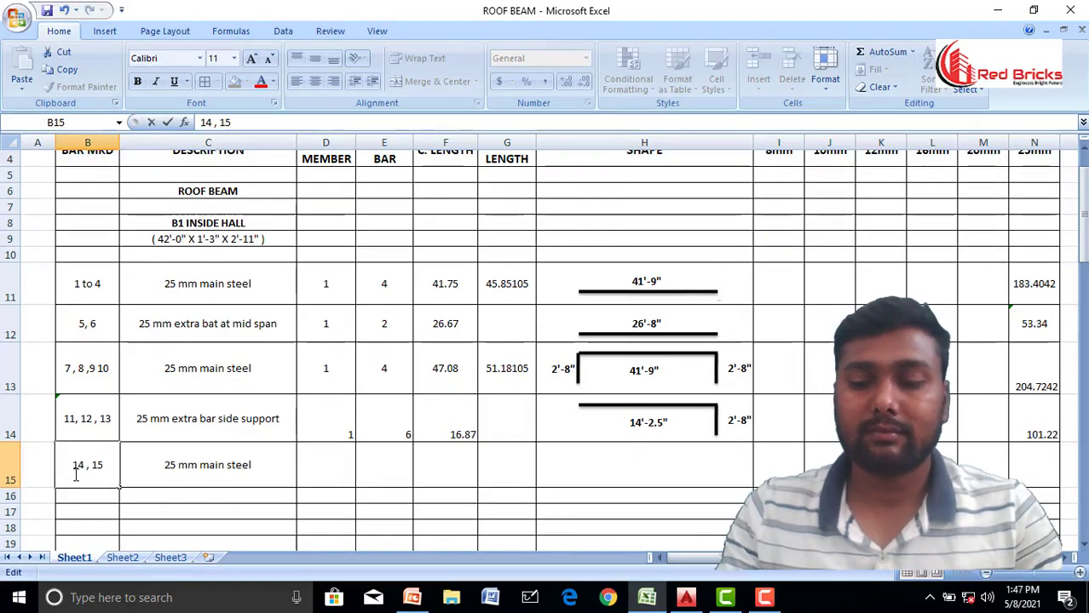
click(165, 519)
click(211, 468)
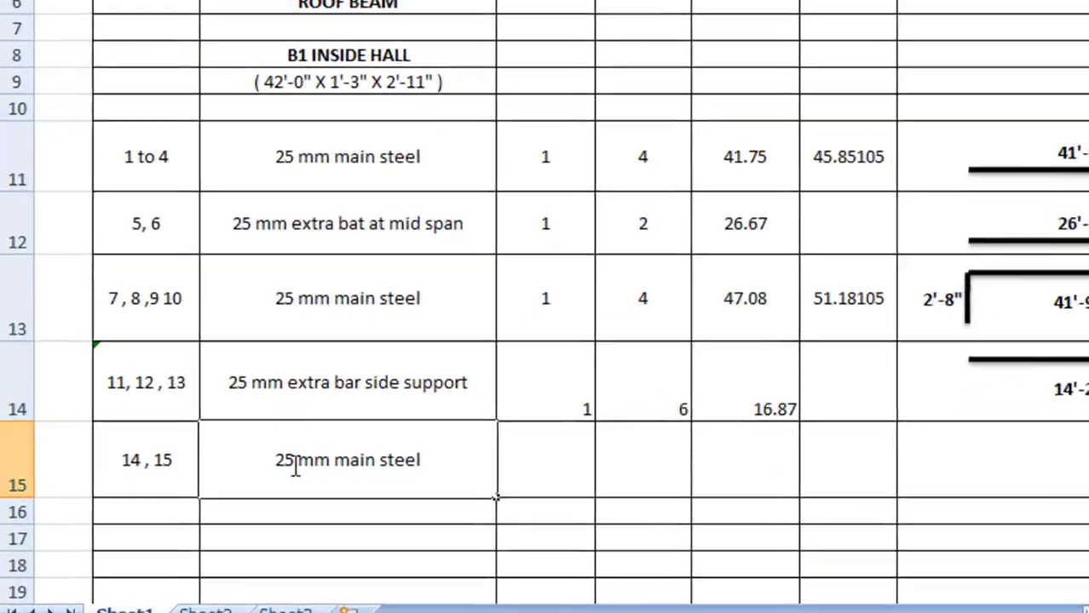
double_click(284, 464)
text(16)
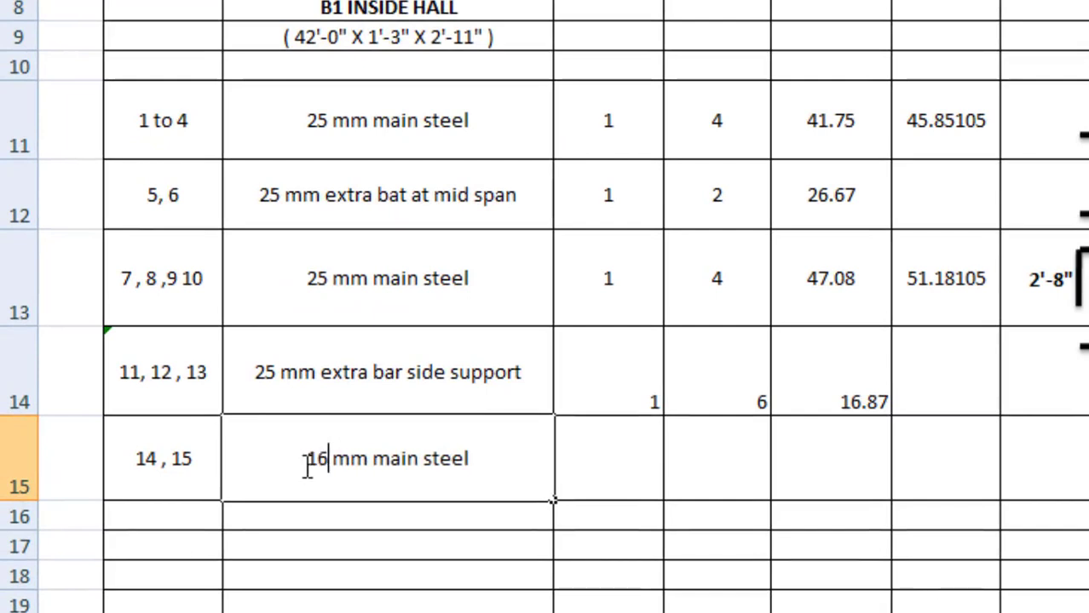
drag(372, 460, 488, 467)
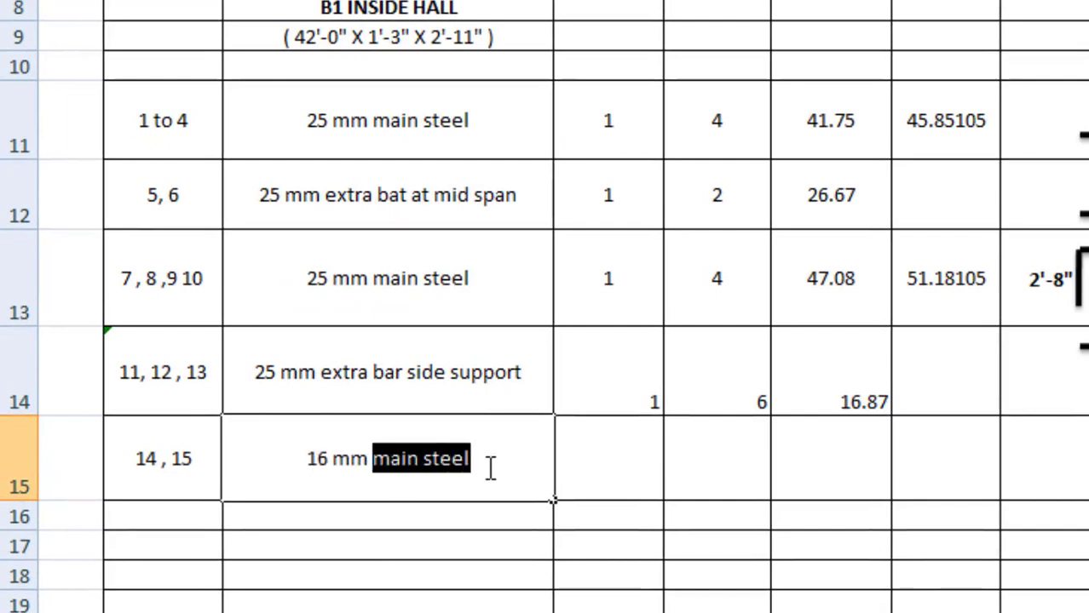
text(side fa)
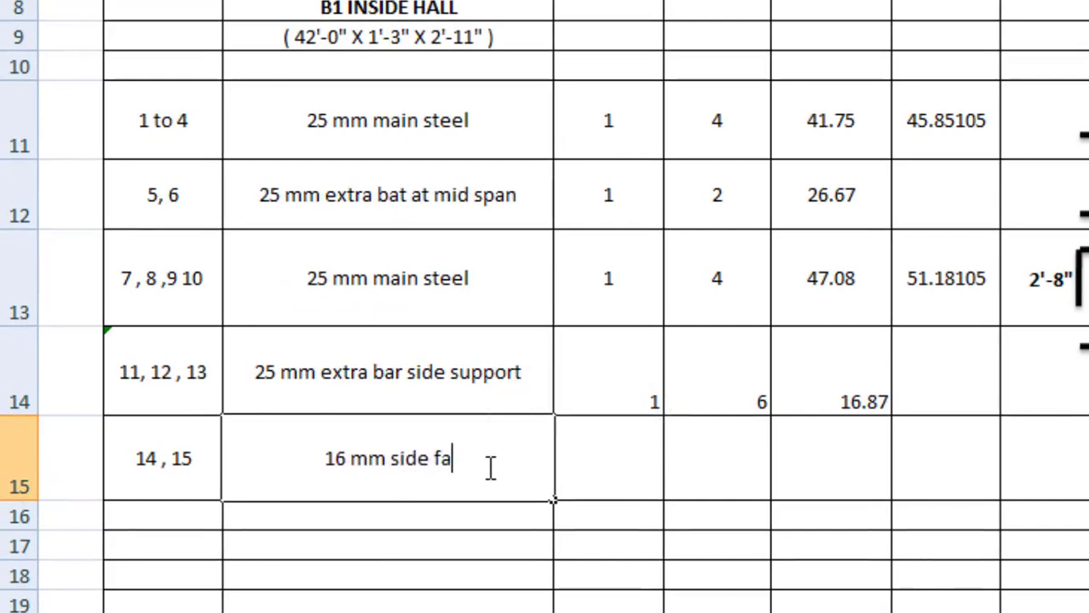
text(ce steel)
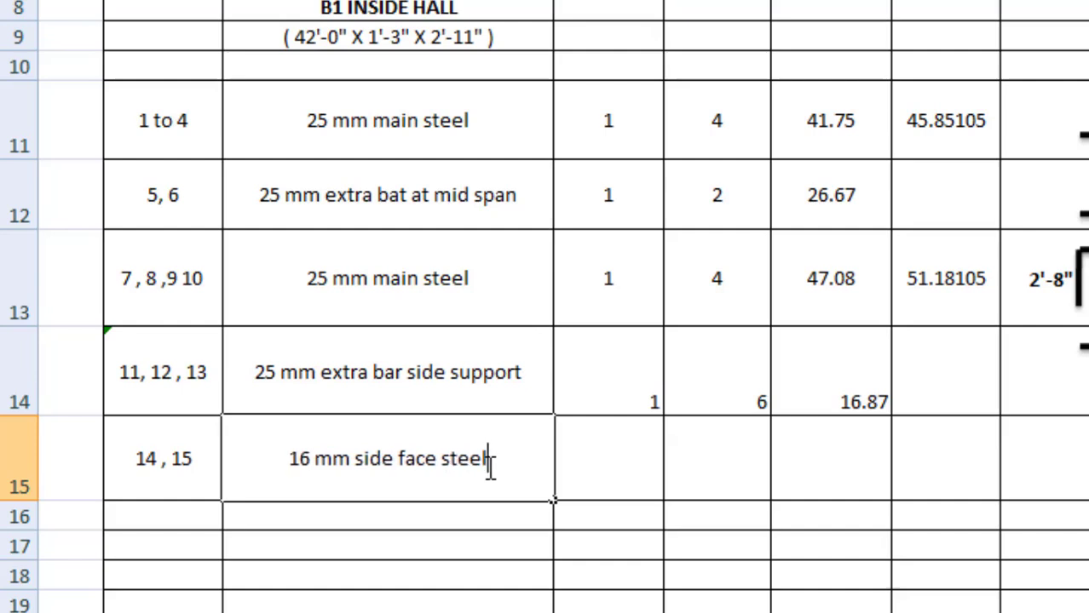
click(588, 521)
- Enter 1 member in D15 and 2 bars in E15 for bars 14 and 15
click(637, 471)
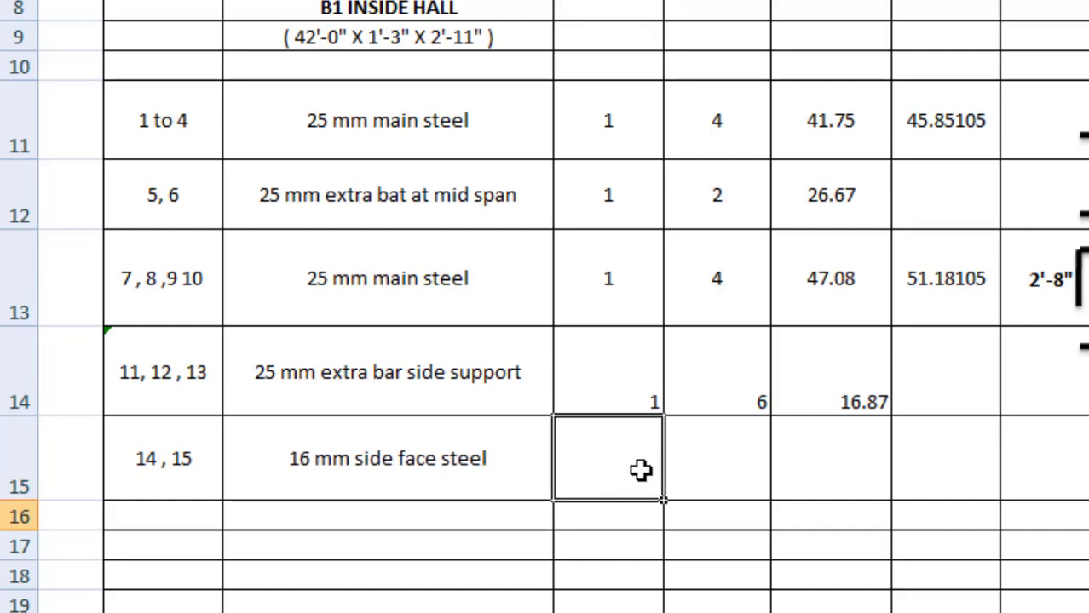
text(1)
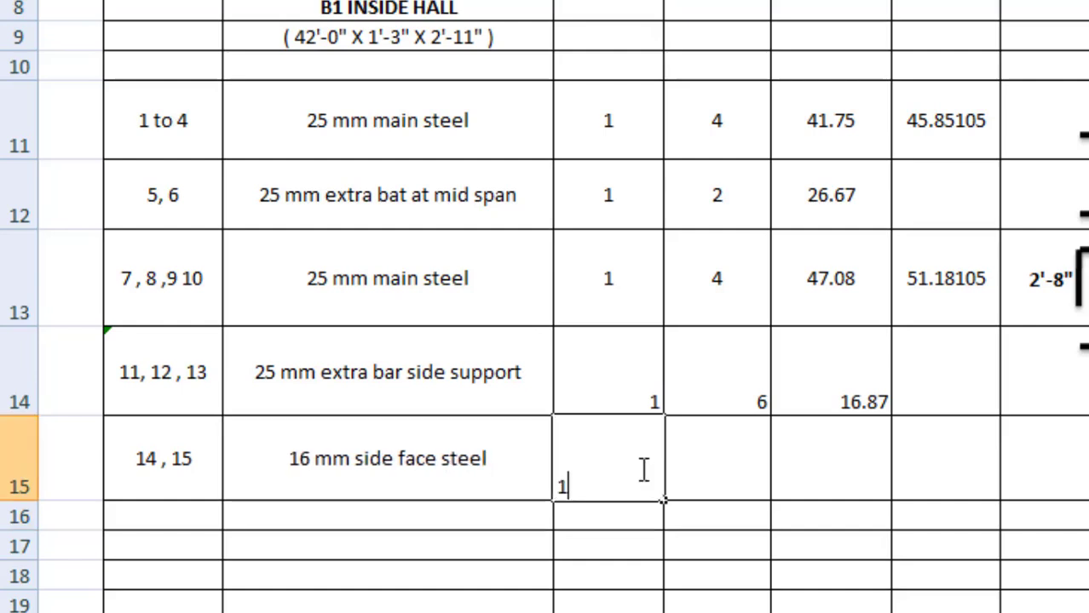
click(744, 455)
text(2)
click(878, 569)
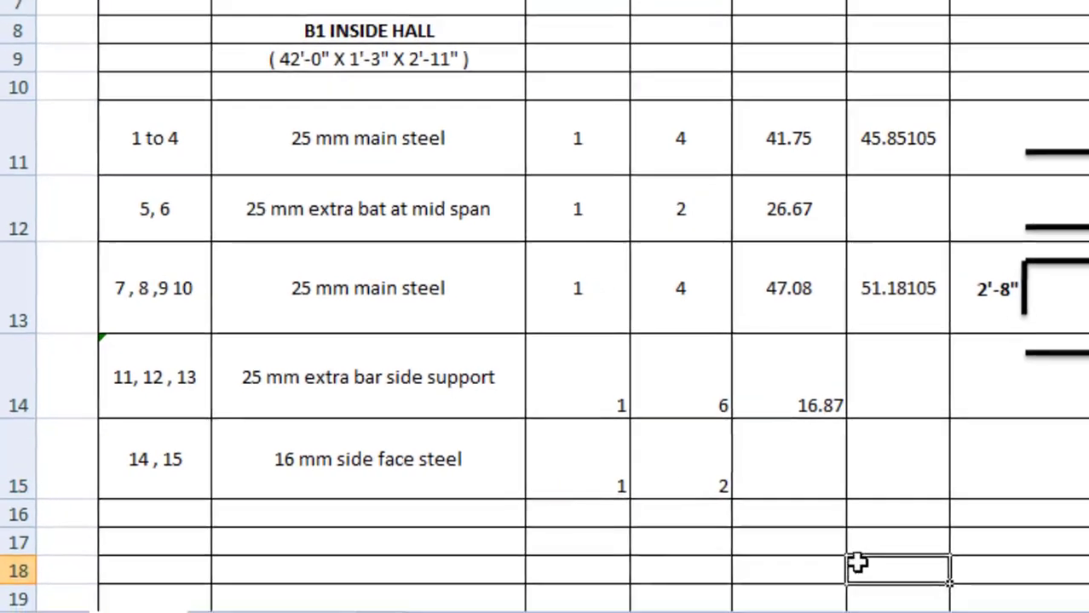
click(653, 520)
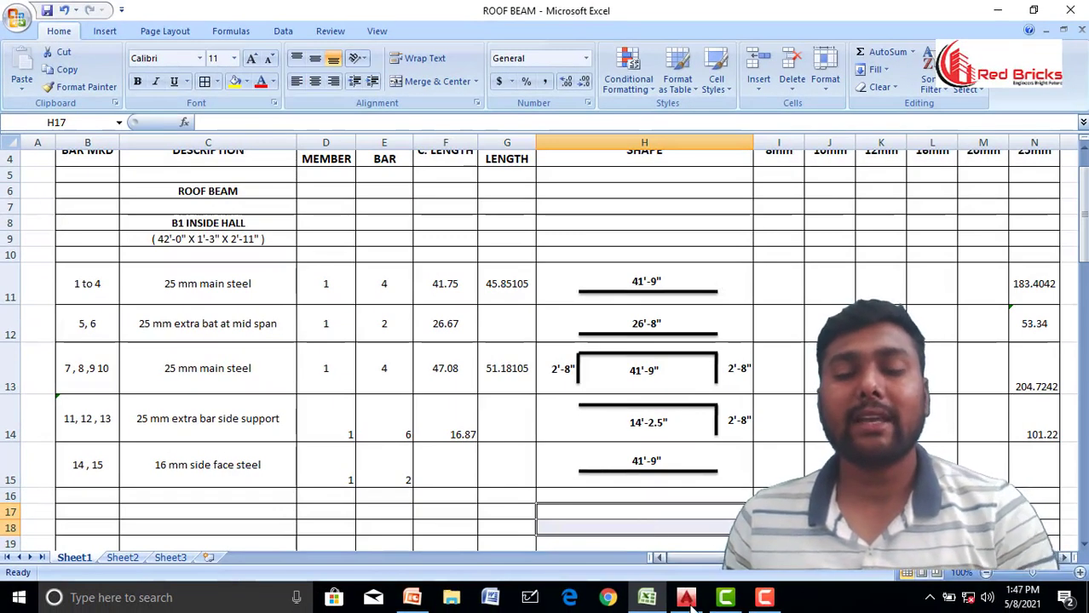
- Switch to the AutoCAD drawing and examine the extent of side face bars 14, 15 along beam B1
mouse_move(698, 605)
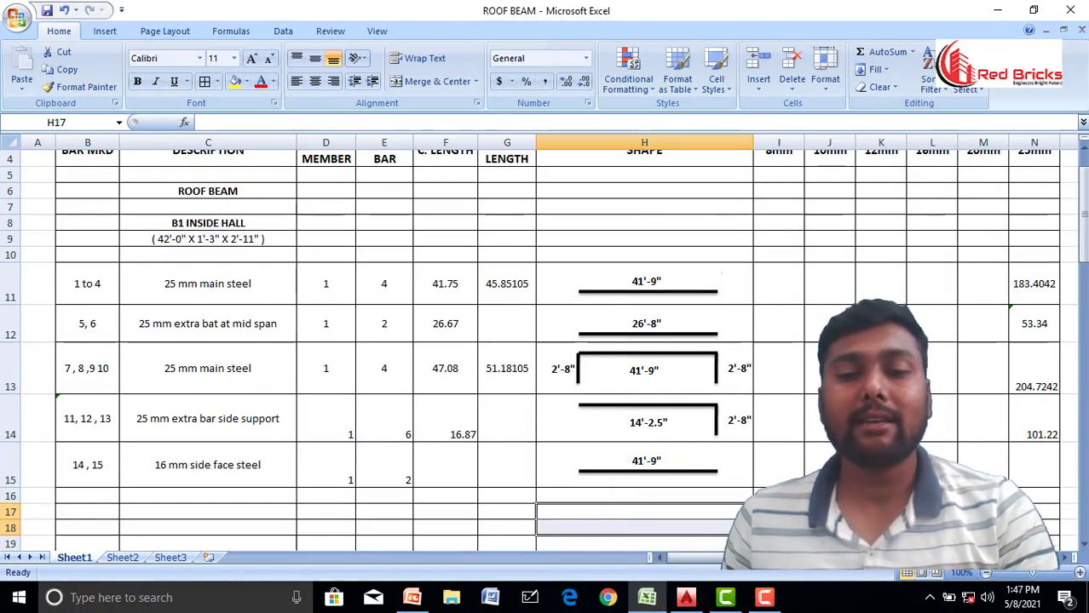
click(686, 597)
scroll(656, 360, up, 3)
middle_click(658, 361)
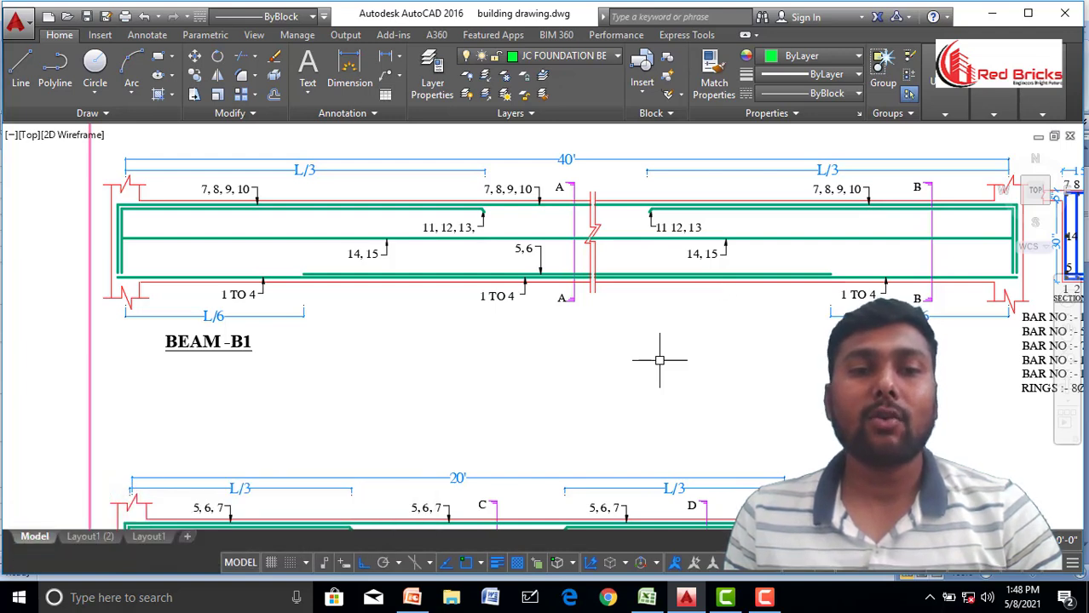
- Return to the Excel schedule and set the length label of the straight bar shape in H15 to 41'-7"
click(647, 599)
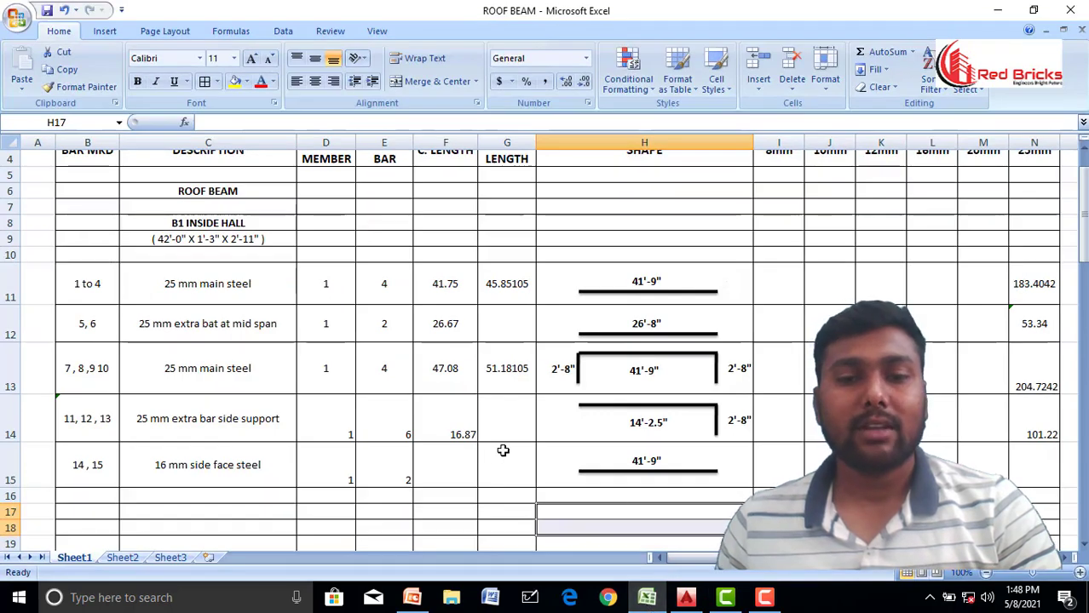
click(658, 461)
key(BackSpace)
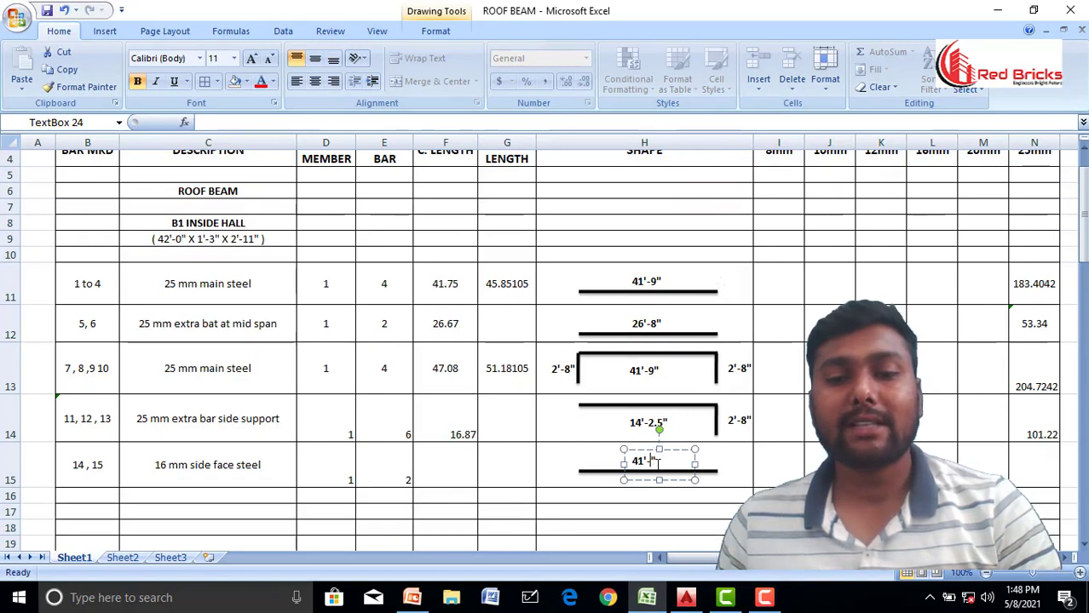
text(7)
click(700, 517)
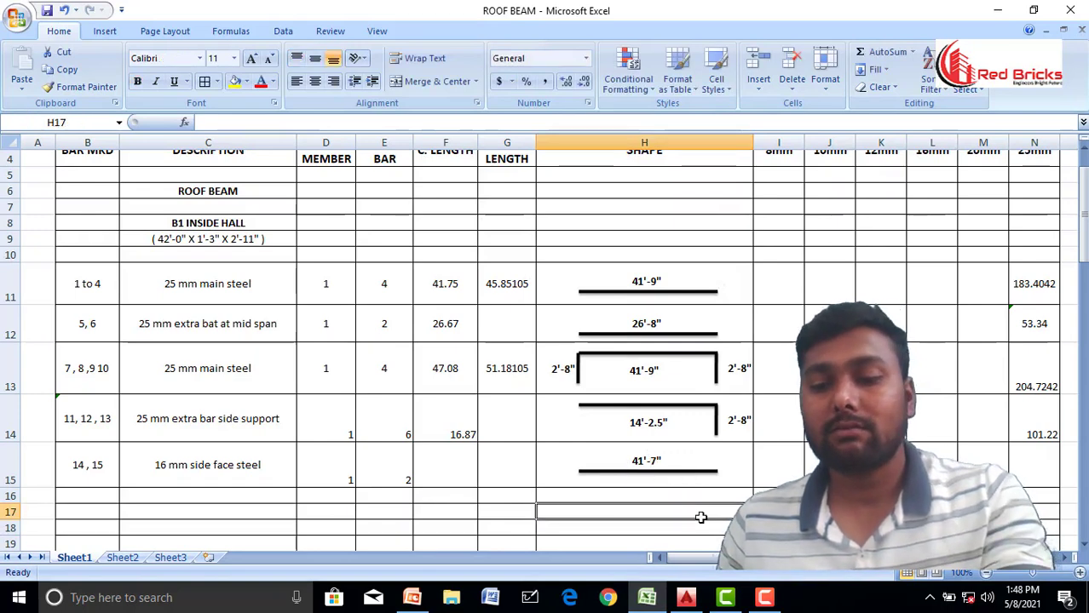
- Enter a cutting length of 41.58 in F15 for bars 14 and 15
click(459, 468)
text(41.58)
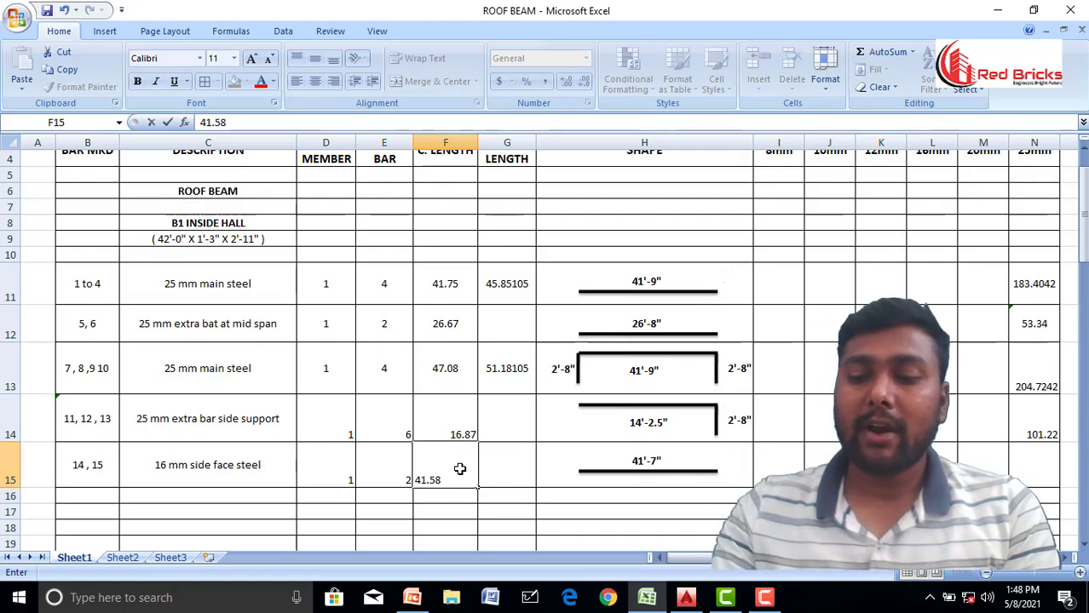
click(578, 524)
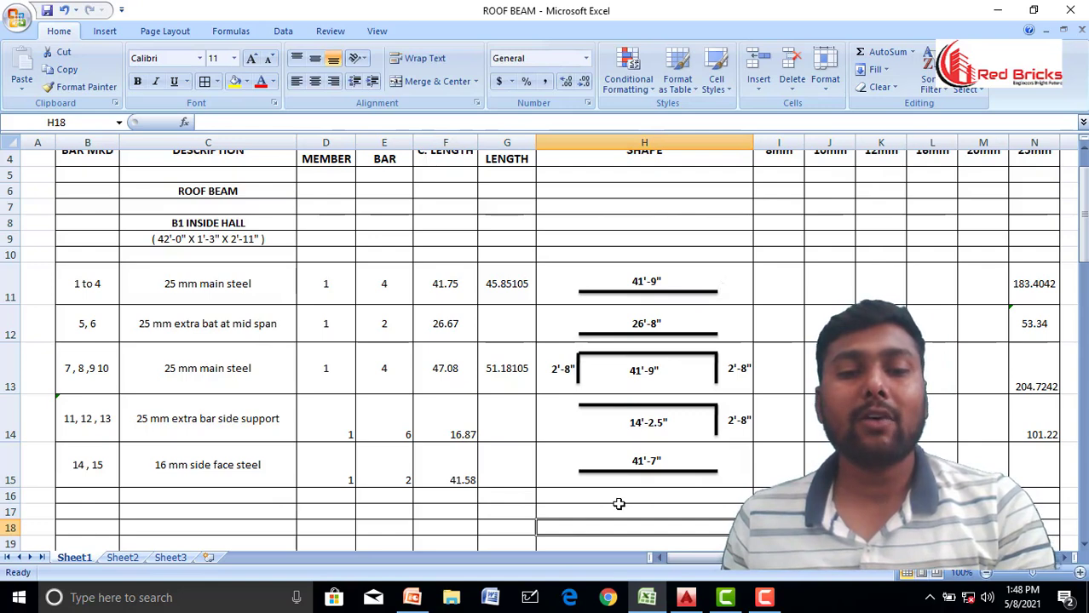
- Enter the formula =F15+(50*16)/304.8 in G15 to add the lap length for bars 14 and 15
click(508, 468)
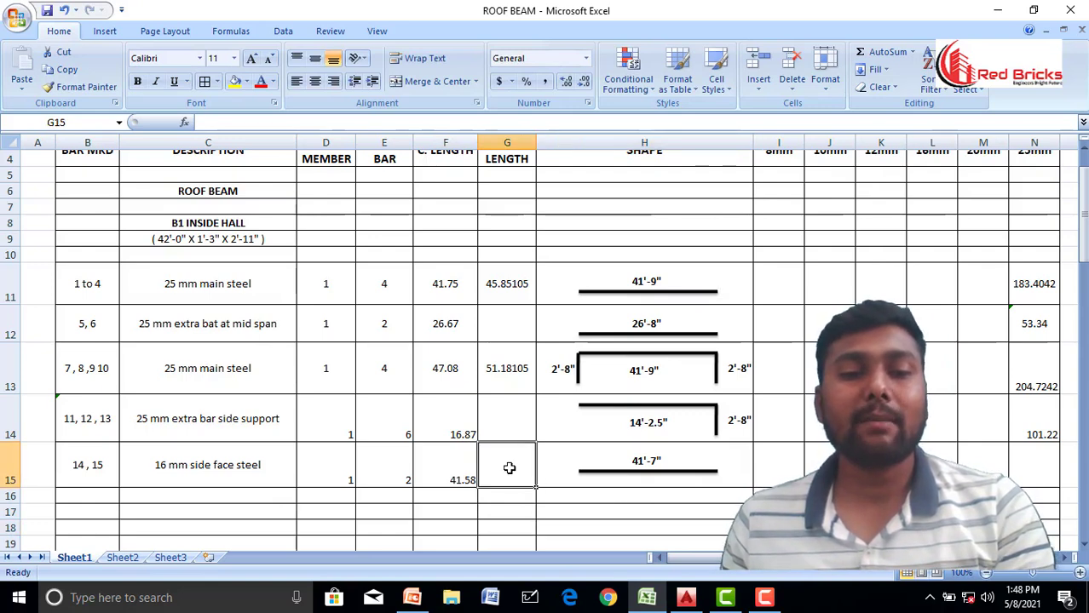
text(=)
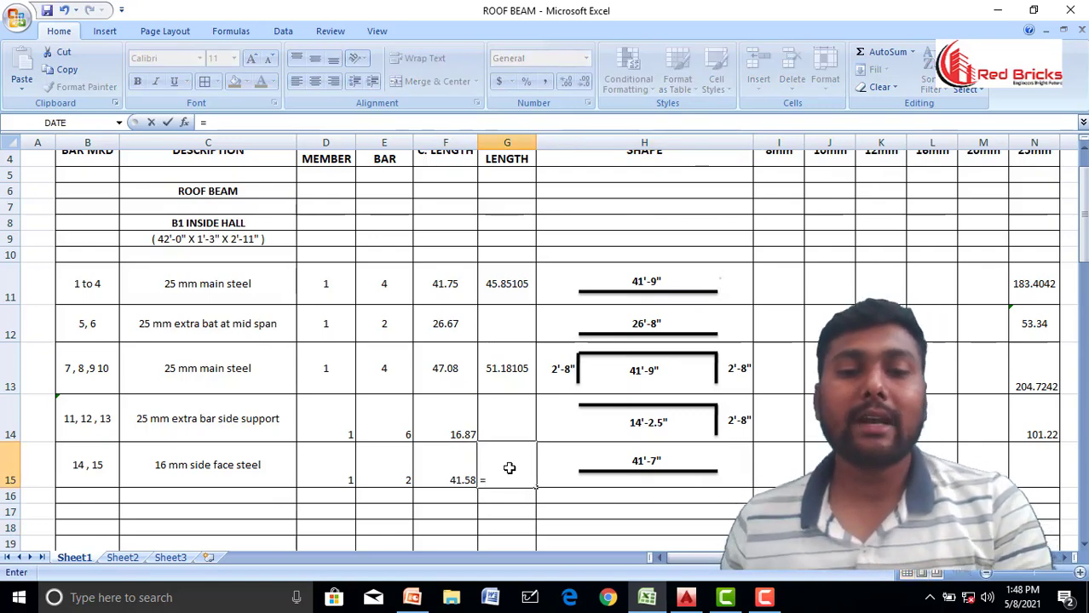
click(465, 478)
text(+()
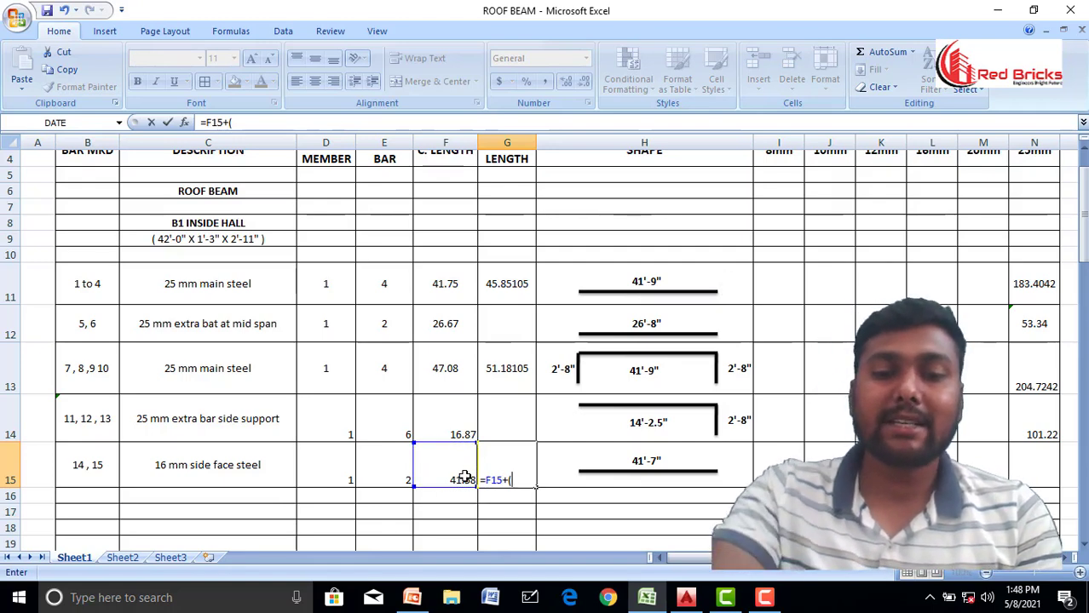
text(50*16)
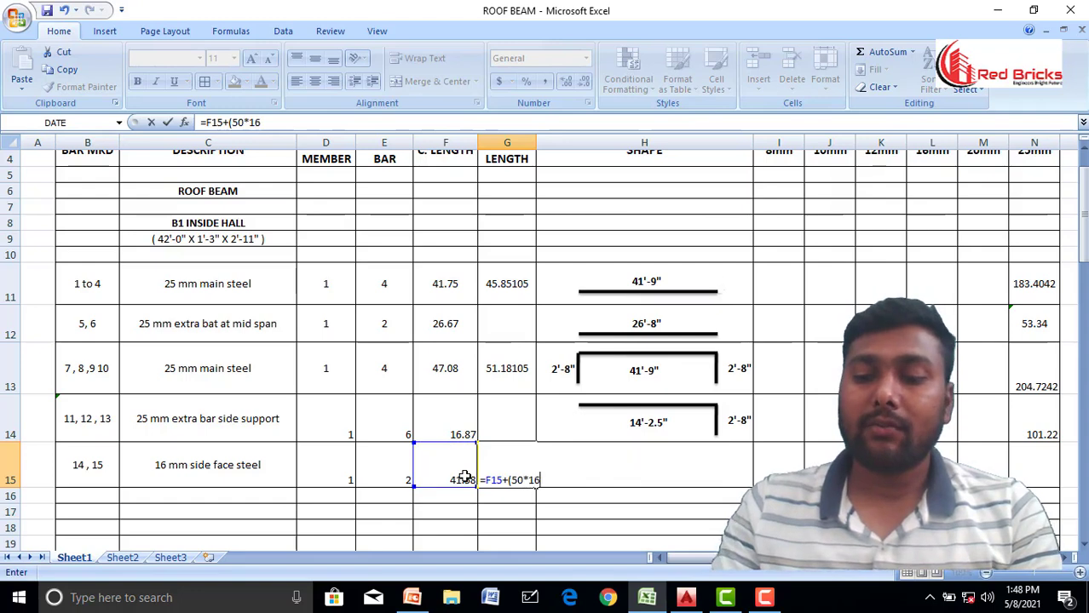
text())
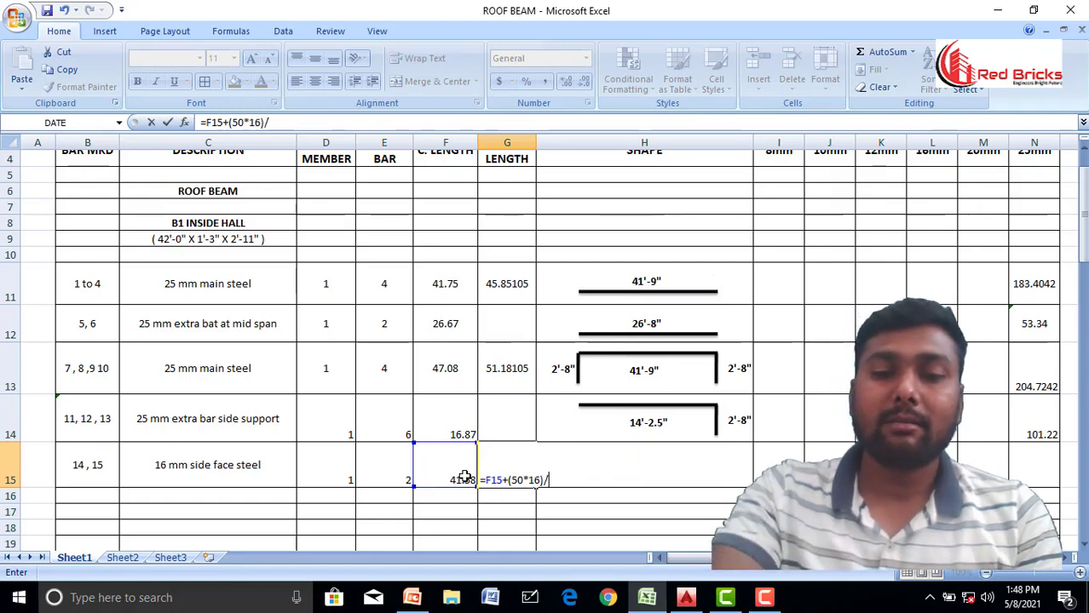
text(/304.8)
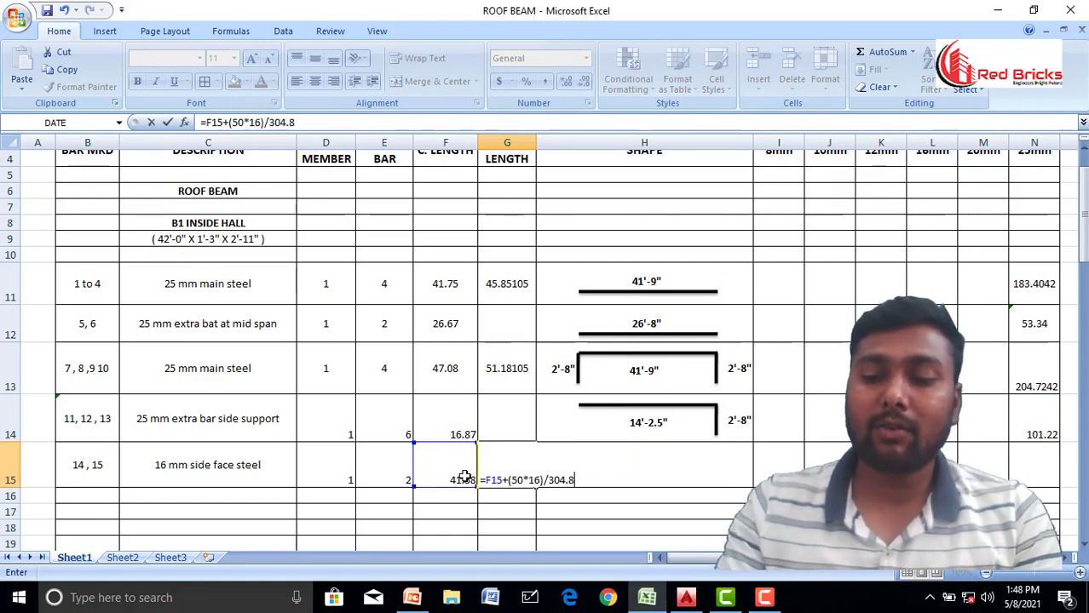
key(Return)
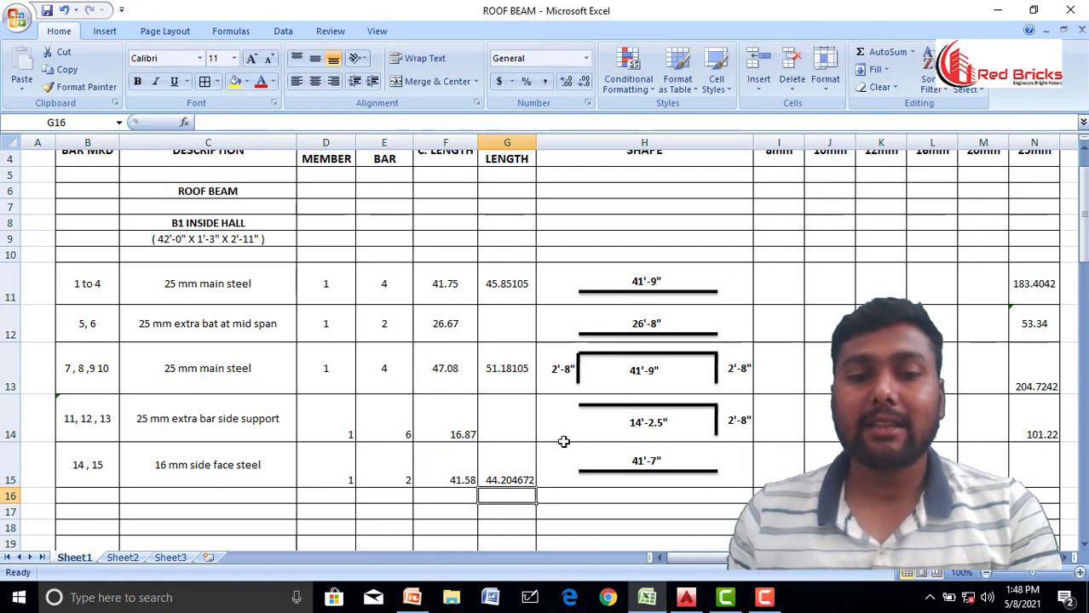
- Center the values in D14:G15 both horizontally and vertically
click(321, 423)
drag(322, 423, 503, 477)
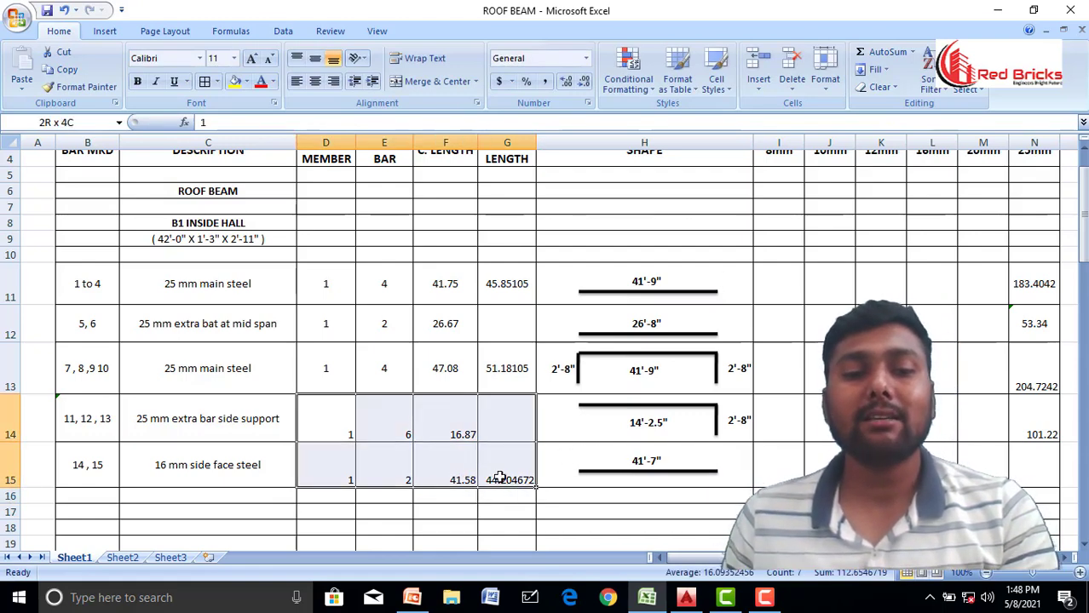
click(315, 81)
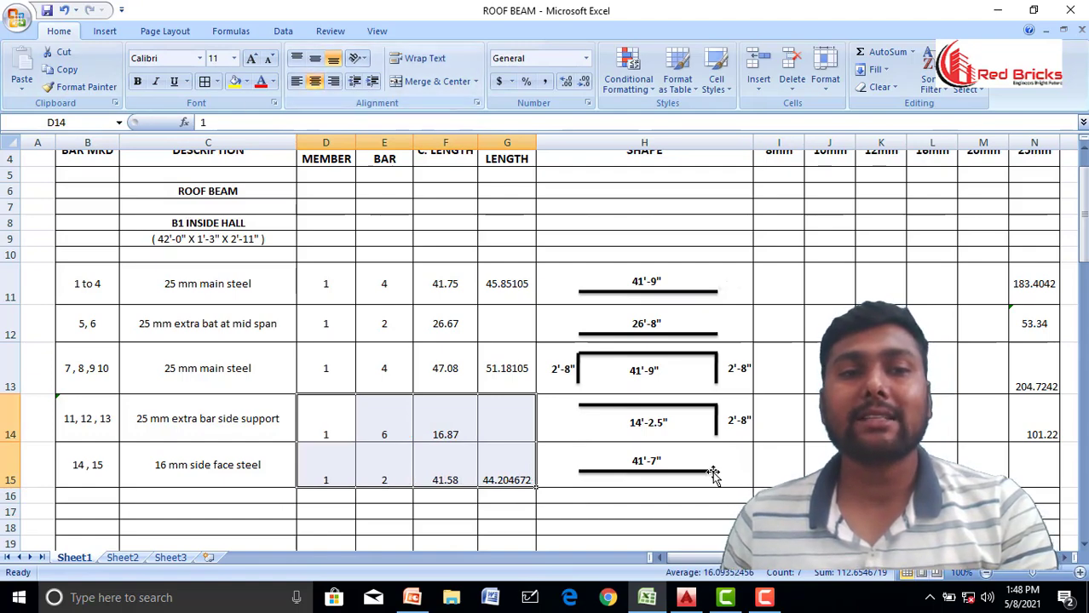
click(314, 58)
- Enter the formula =D15*E15*G15 in L15 to total the 16 mm bar length
click(829, 466)
click(932, 466)
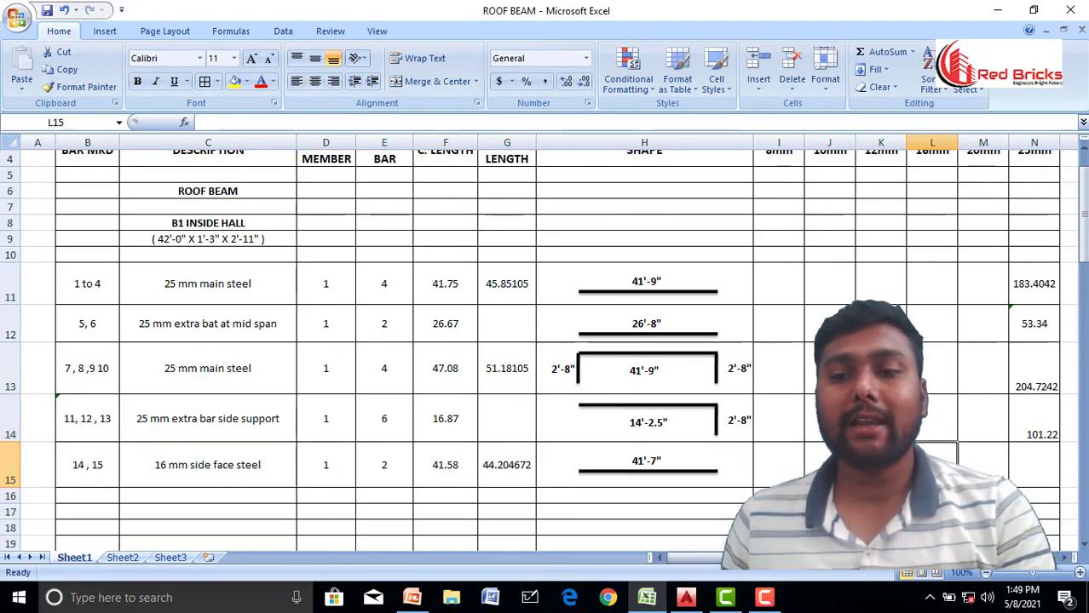
text(=)
click(343, 455)
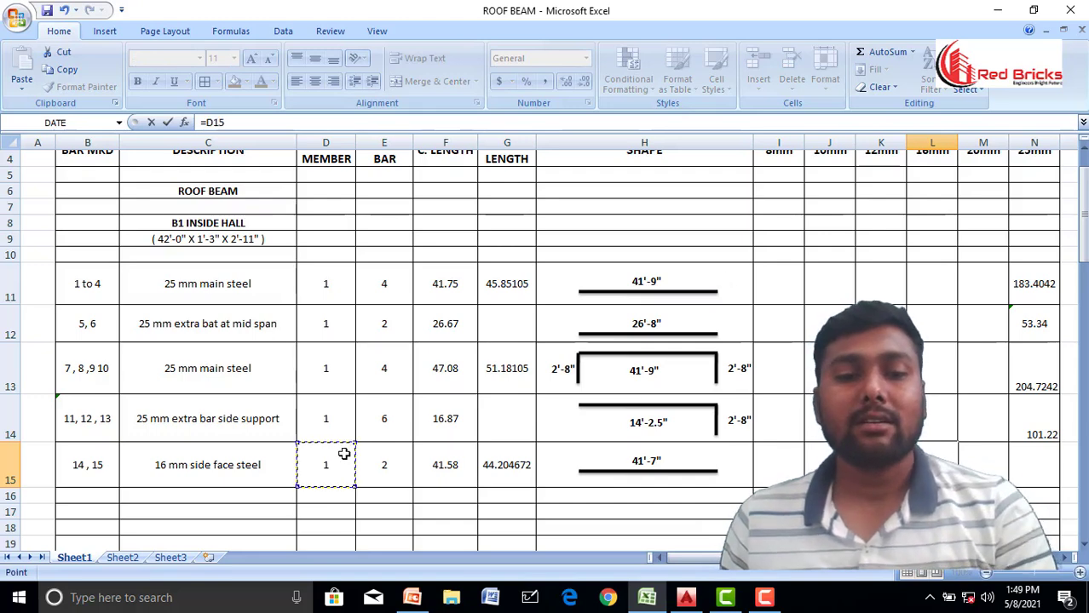
text(*)
click(385, 464)
text(*)
click(499, 468)
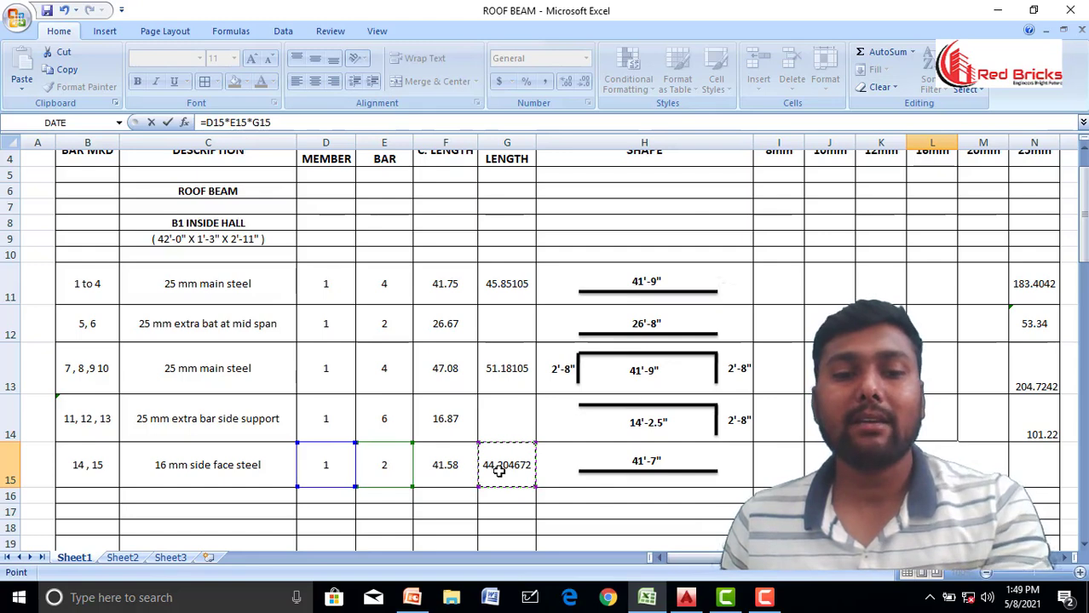
key(Return)
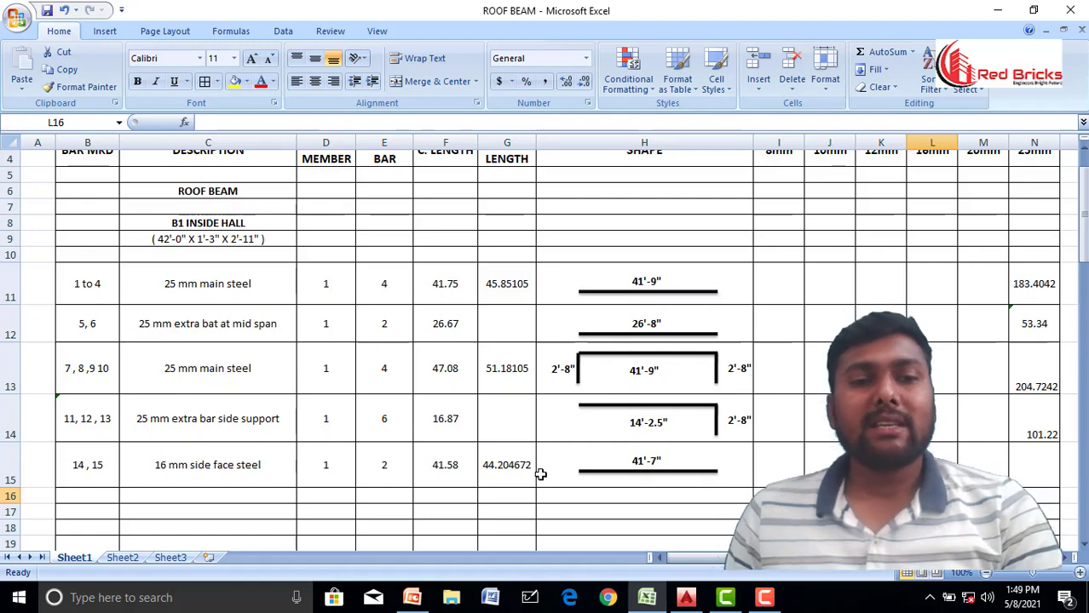
- Switch to the AutoCAD drawing and read the ring diameter, legs and spacing in the beam B1 notes
scroll(549, 471, down, 2)
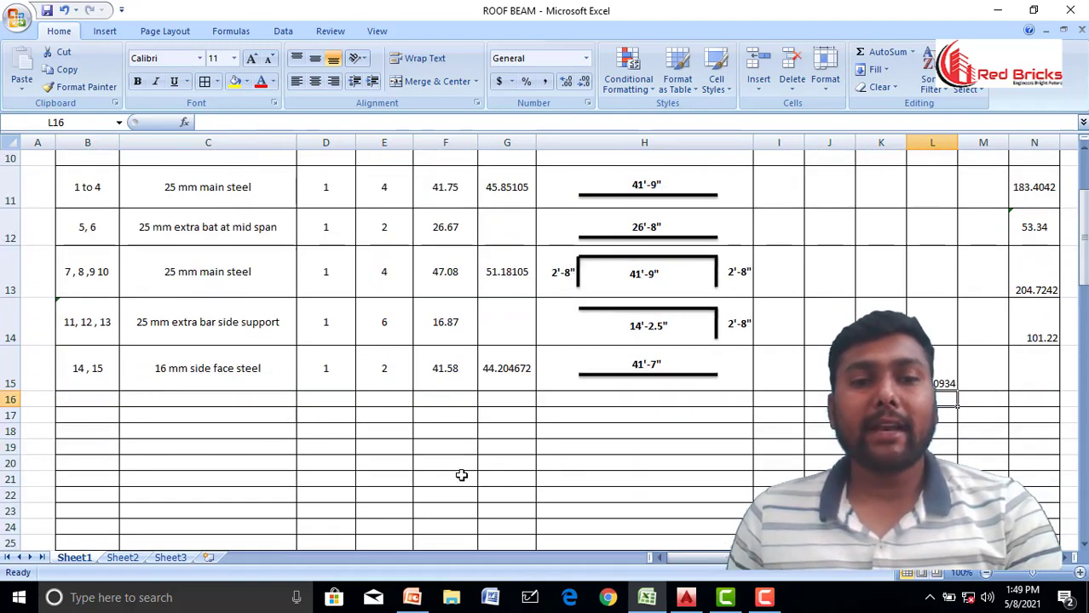
key(alt+Tab)
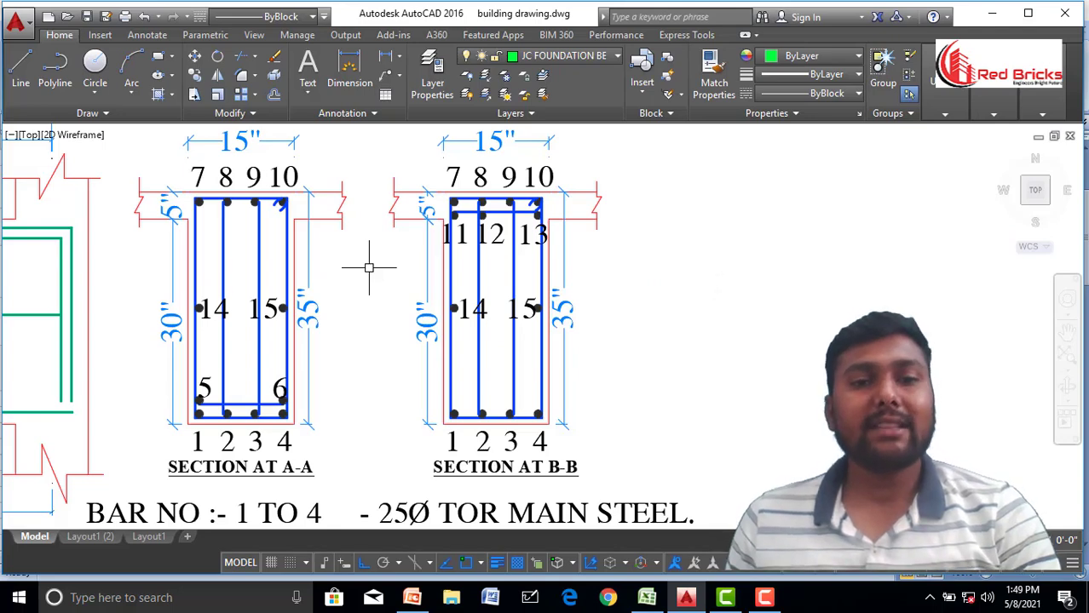
scroll(369, 268, down, 2)
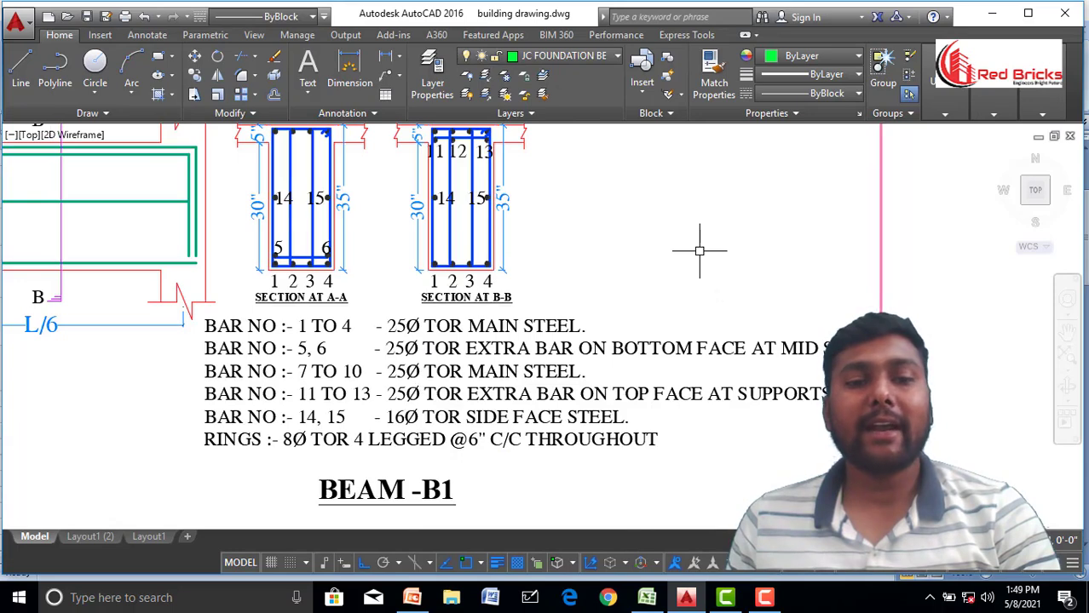
drag(700, 251, 701, 267)
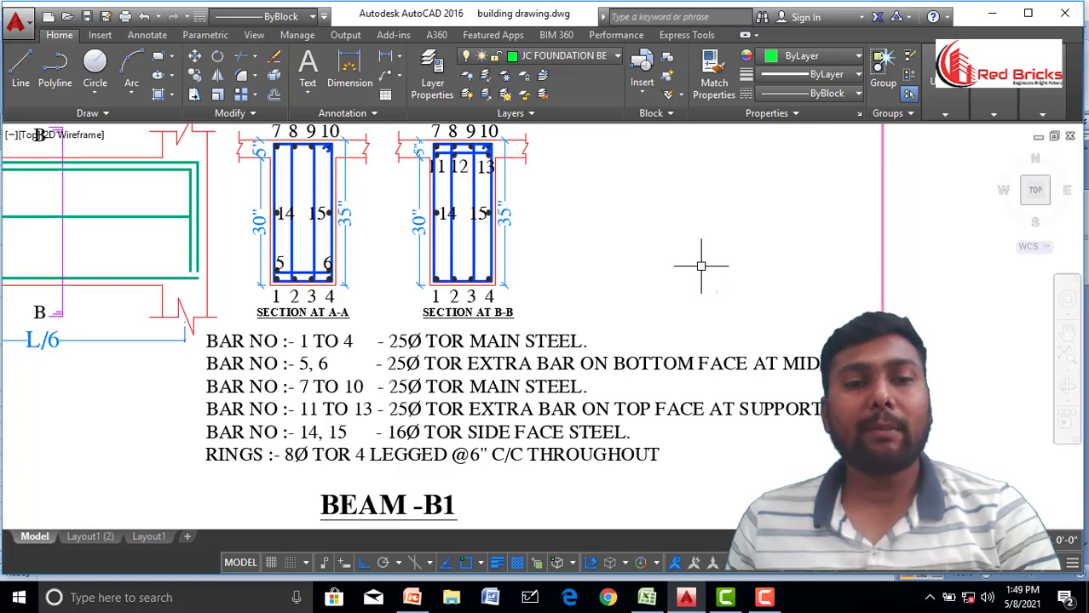
- Return to the Excel schedule, enter the heading RING in B17 and the ring mark a in B19
key(alt+Tab)
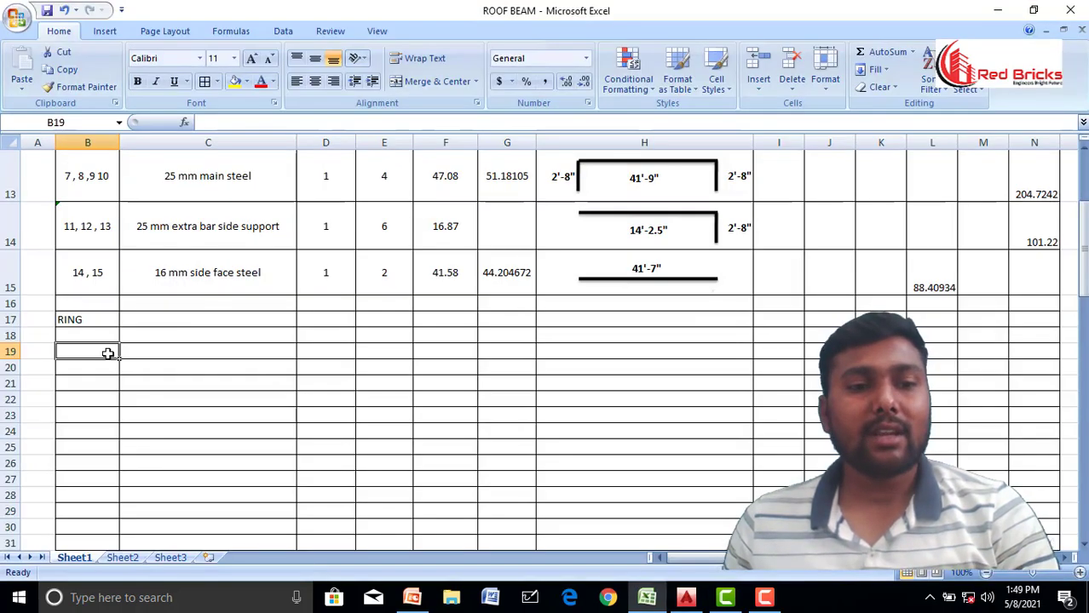
text(a)
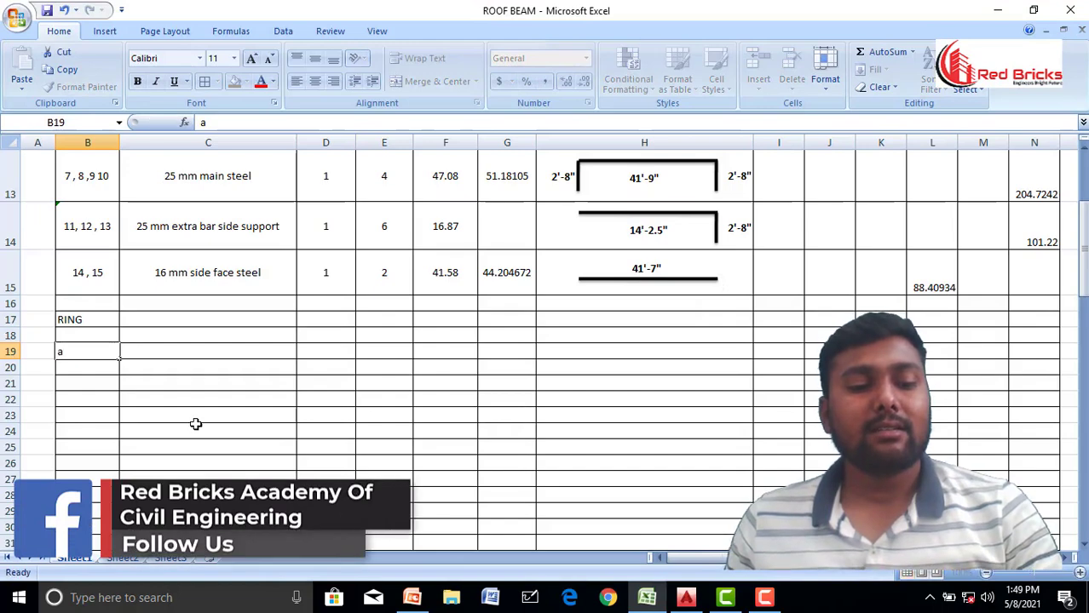
click(196, 432)
- Describe ring a as 8mm @ 6" c/c in C19 and enter 1 member in D19
click(184, 352)
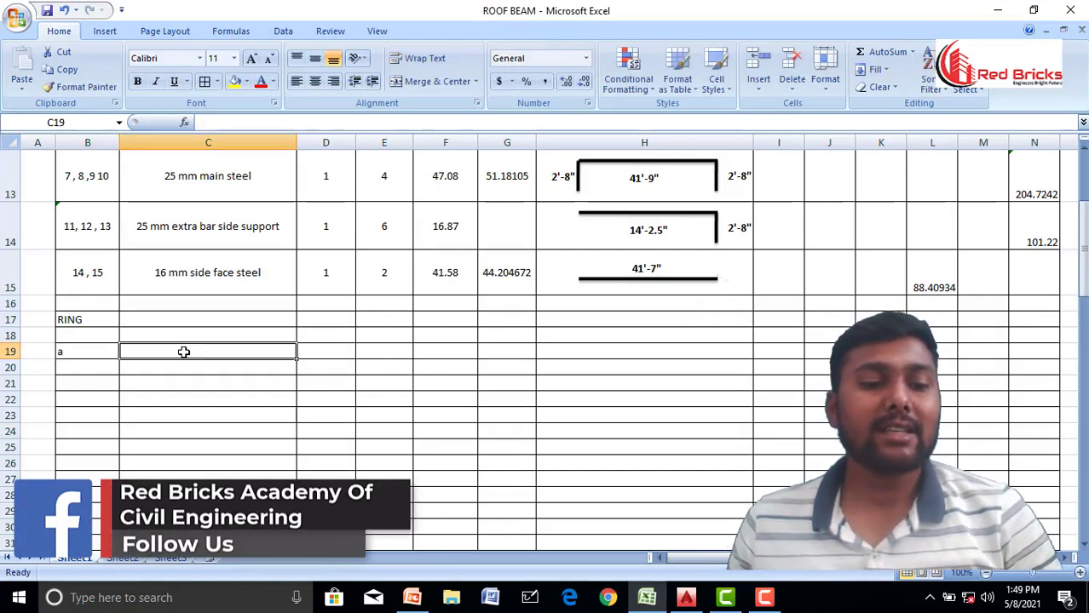
text(8mm )
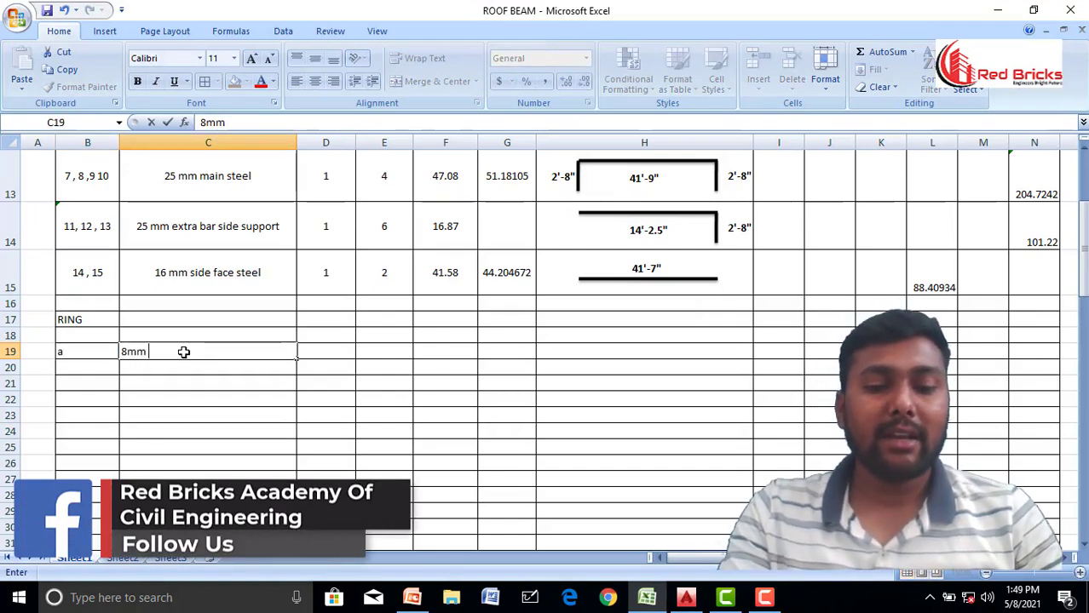
text(@ )
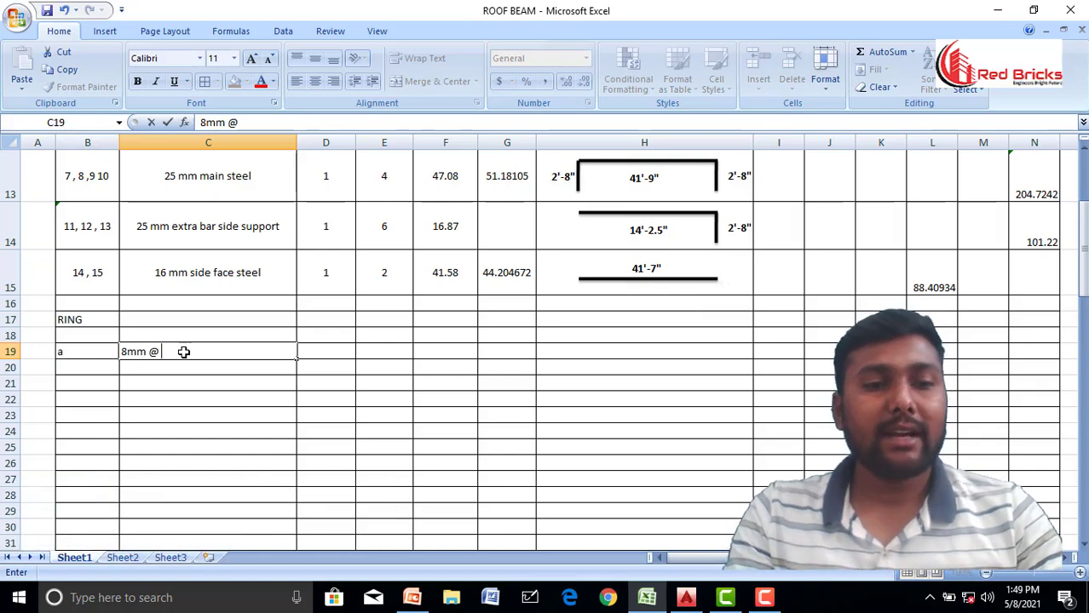
text(6" c/c)
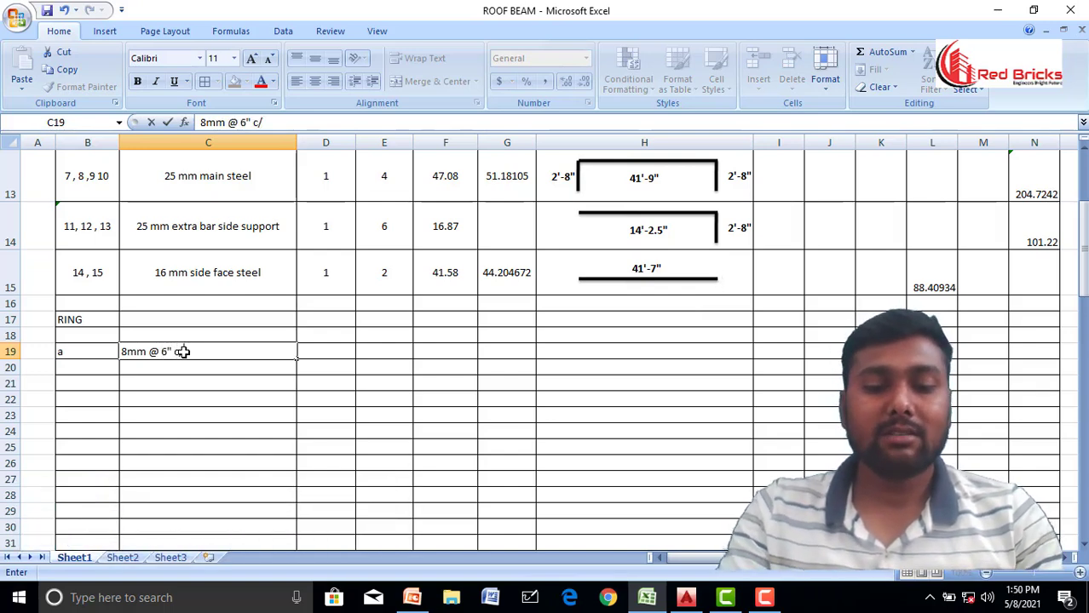
click(189, 419)
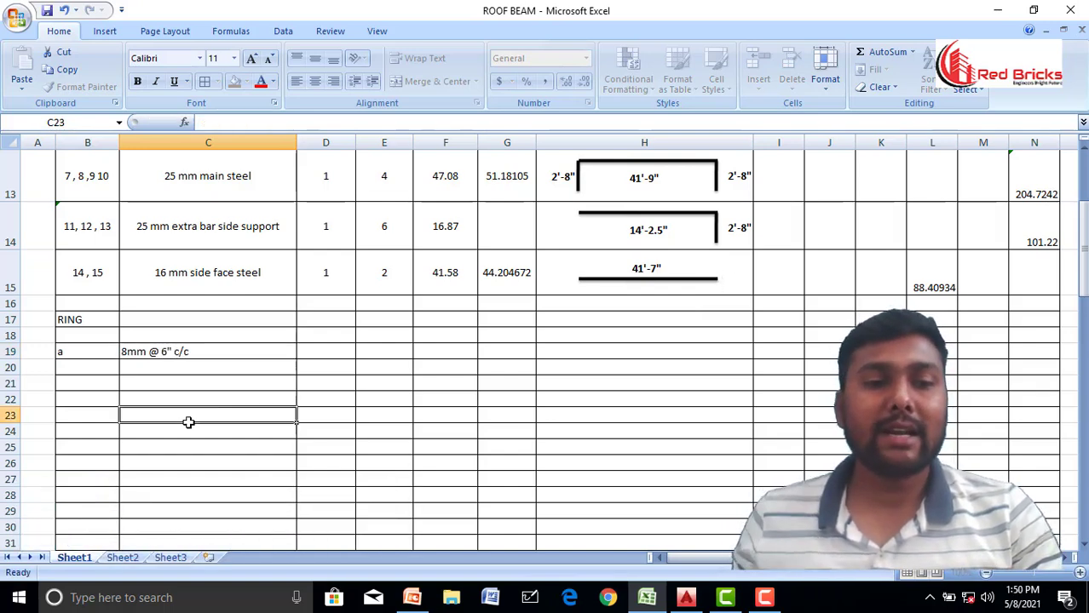
click(311, 353)
text(1)
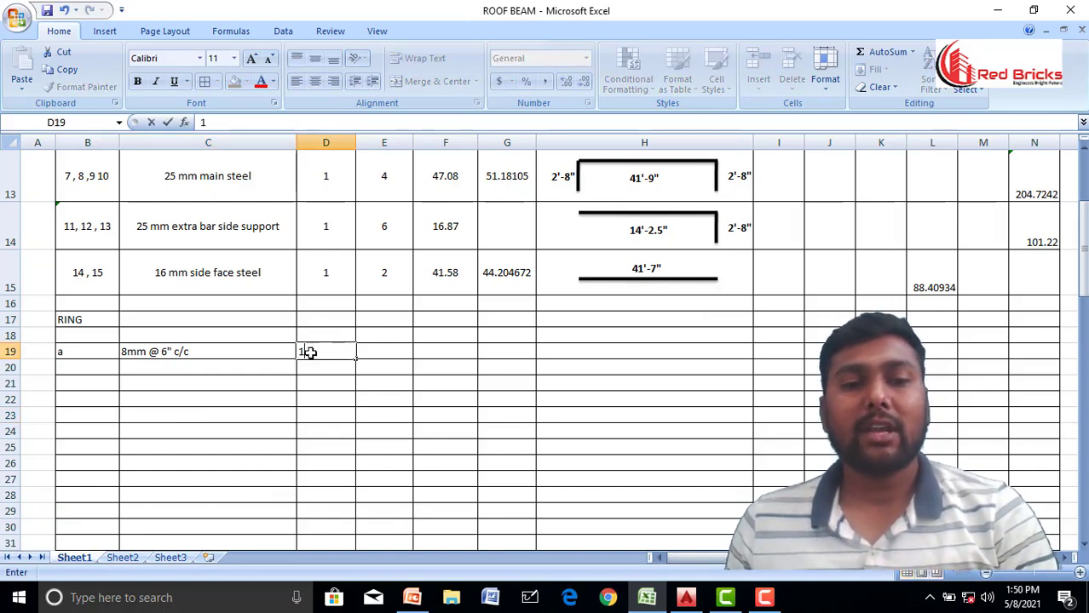
click(305, 416)
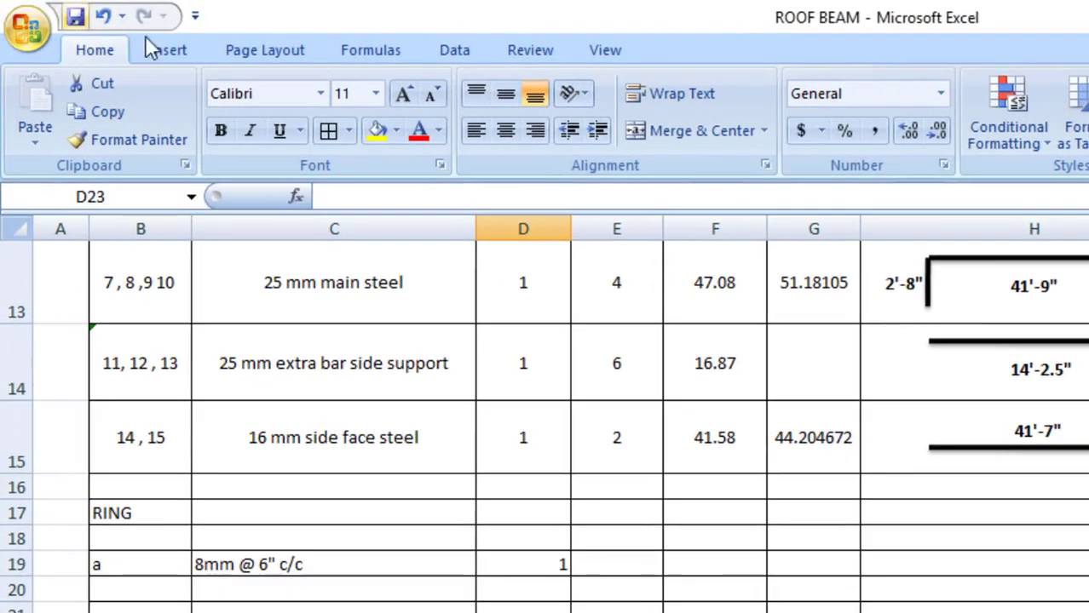
- Draw an upright black-outlined rectangle for ring a in the shape column, spanning rows 17 to 22
click(171, 52)
click(302, 145)
click(273, 323)
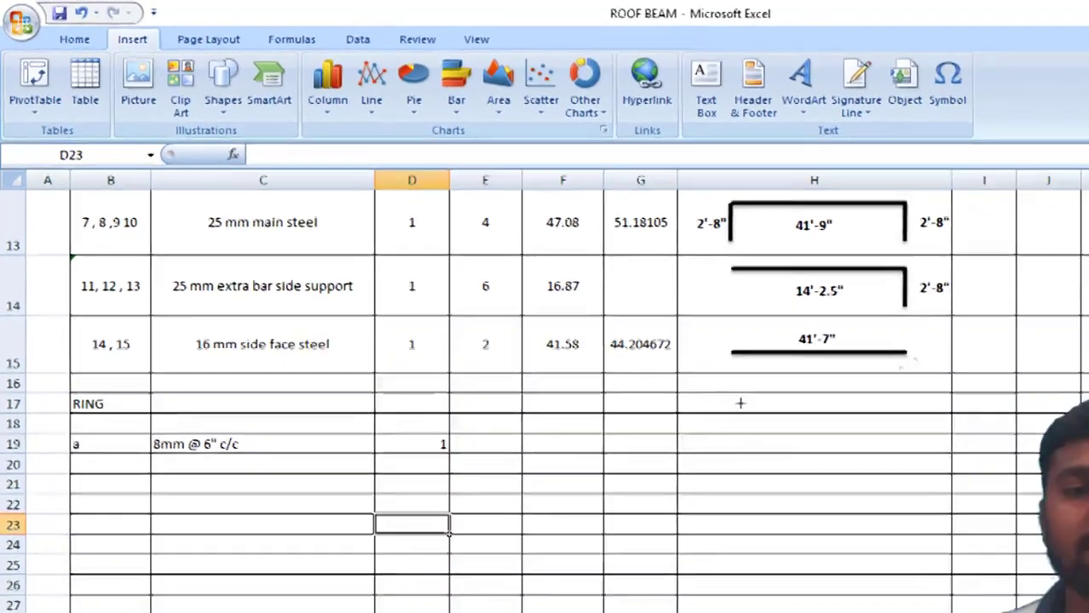
drag(942, 517, 1024, 612)
click(1059, 612)
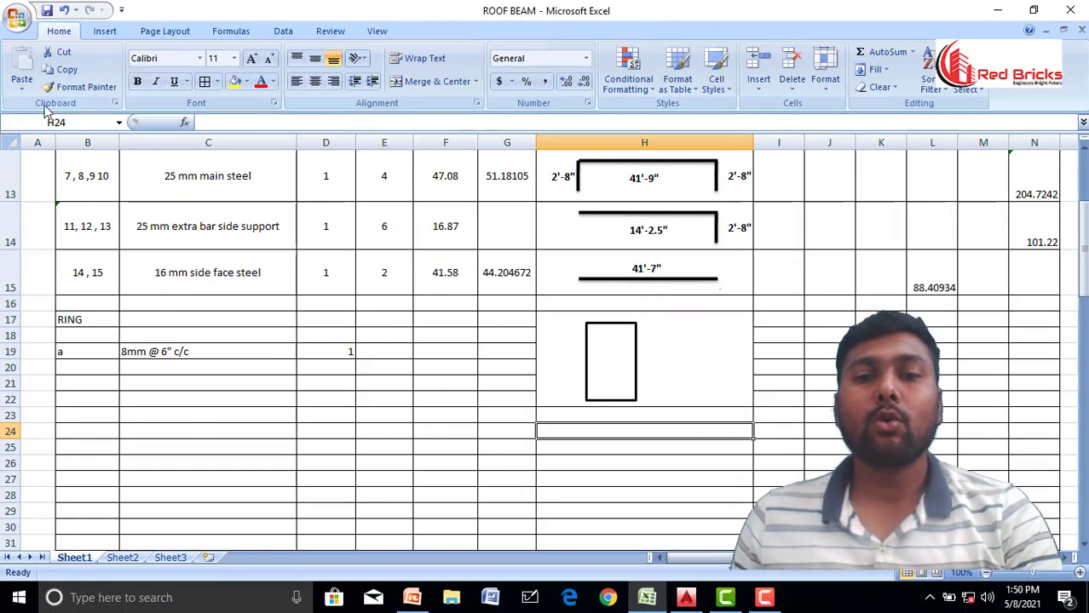
- Draw two parallel diagonal hook lines, each about 0.25" high, inside the ring rectangle's upper-left corner
click(105, 31)
click(179, 92)
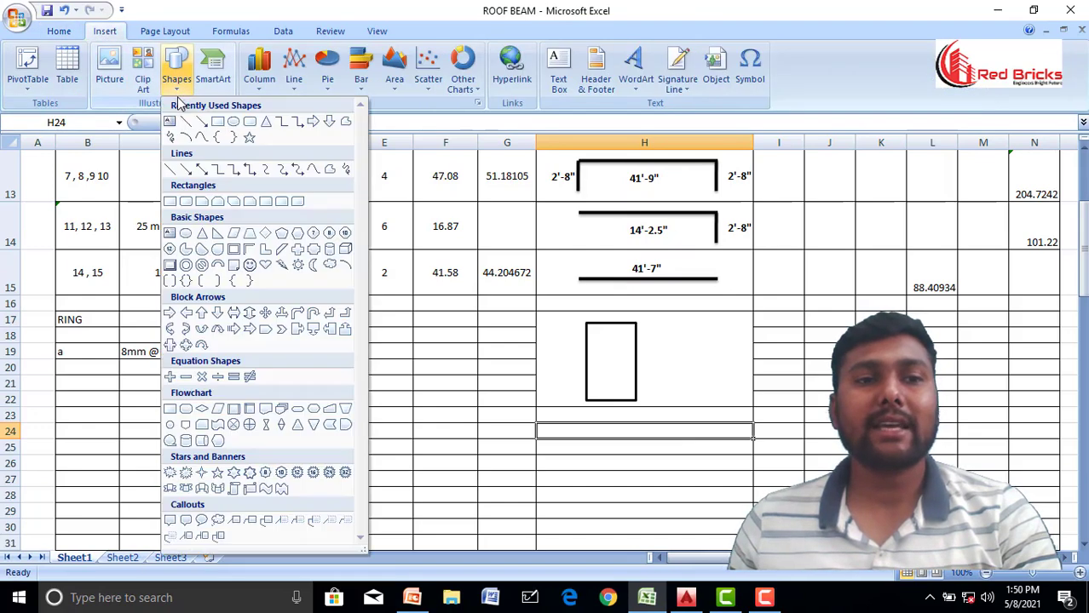
click(185, 122)
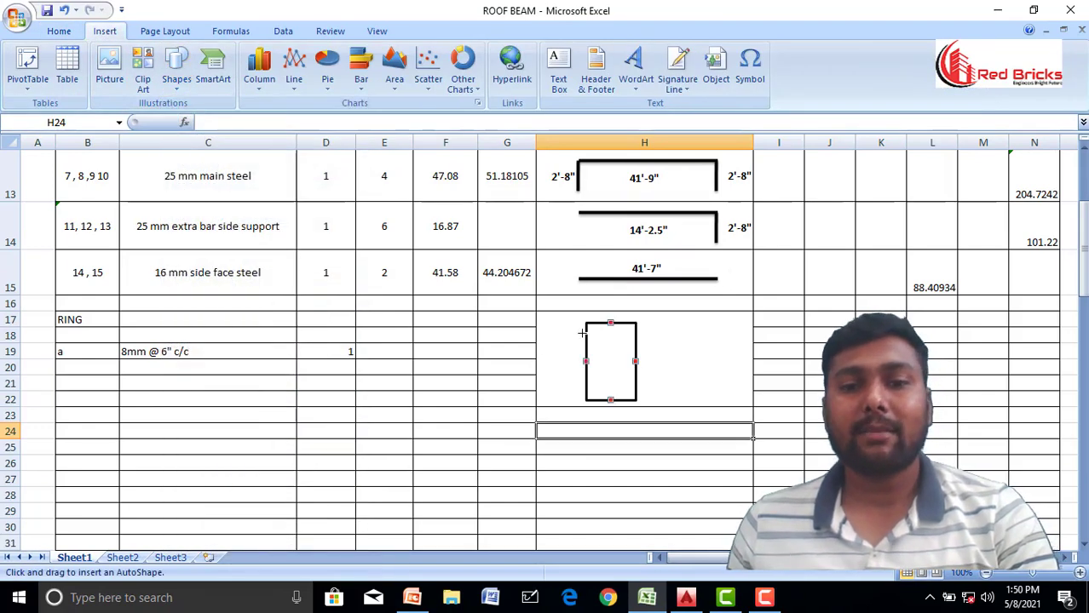
mouse_move(587, 331)
mouse_down()
mouse_move(600, 341)
mouse_move(516, 302)
mouse_move(555, 330)
mouse_move(602, 335)
mouse_up()
click(690, 359)
- Apply a thick black line style to both hook lines of the ring shape
click(611, 341)
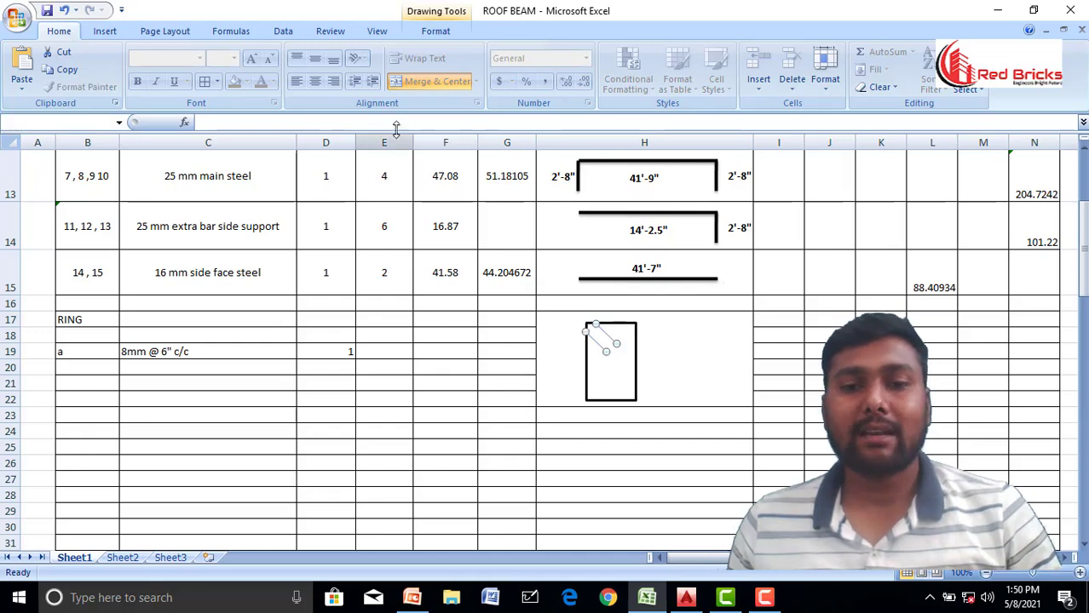
click(436, 31)
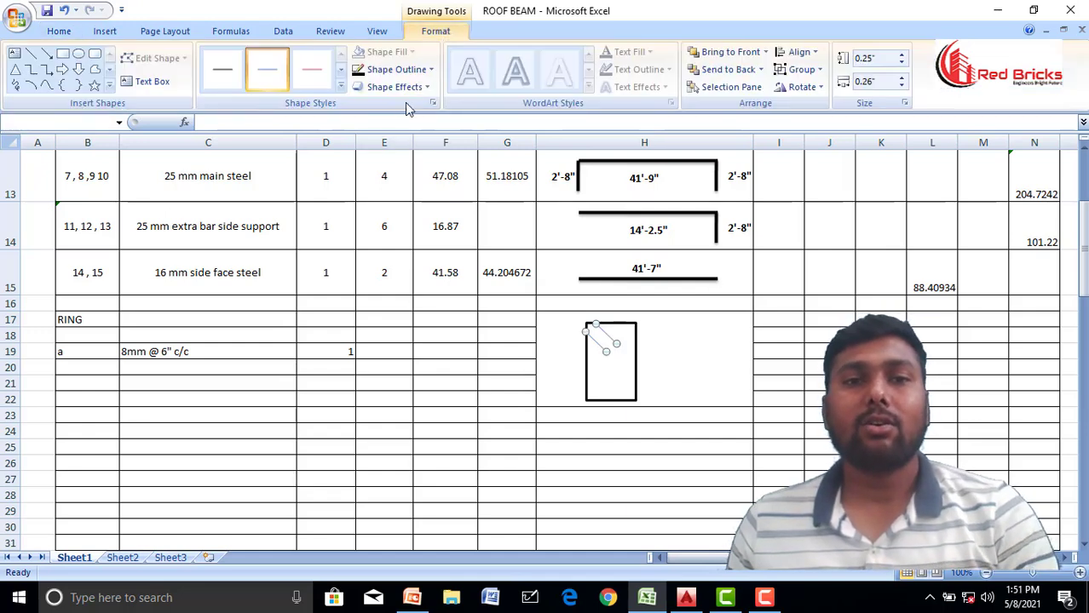
click(341, 86)
click(237, 122)
click(698, 384)
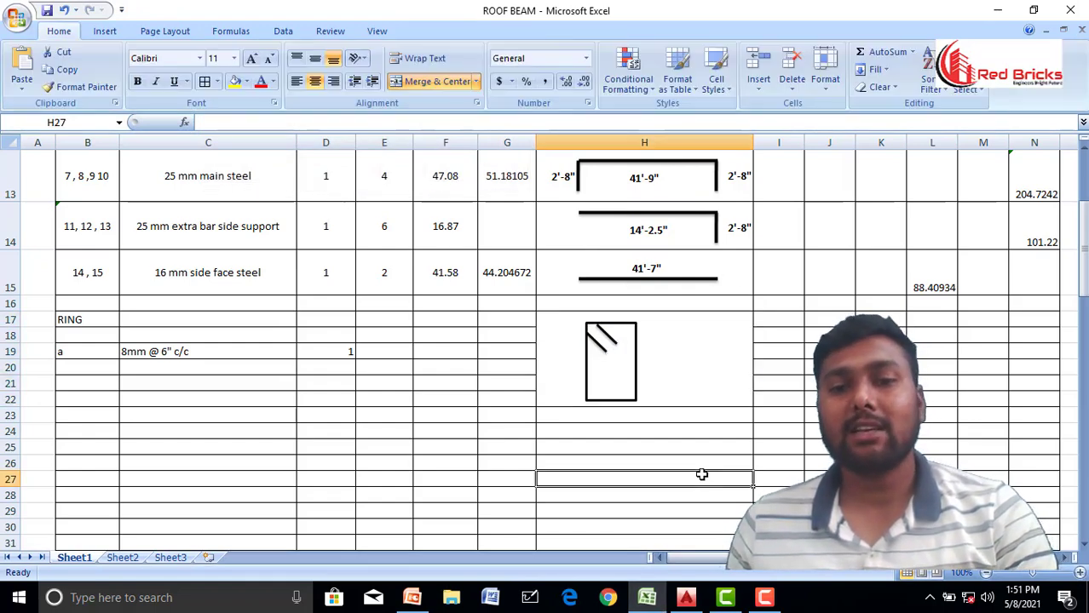
- Add a text box reading 2'-9" beside the long side of ring a's rectangle in the shape column
key(Right)
key(Right)
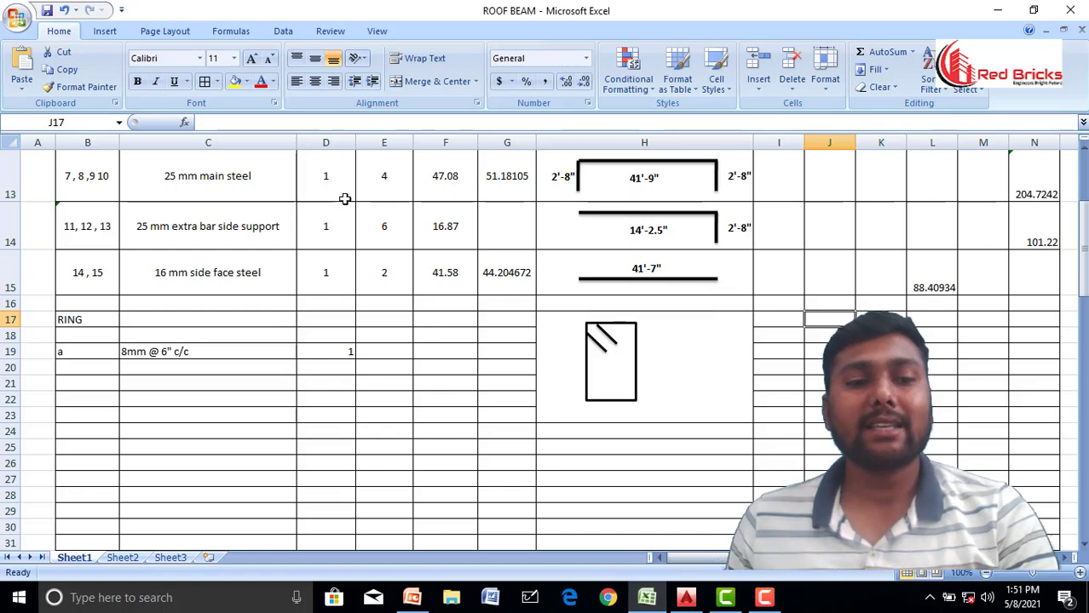
click(105, 31)
click(560, 78)
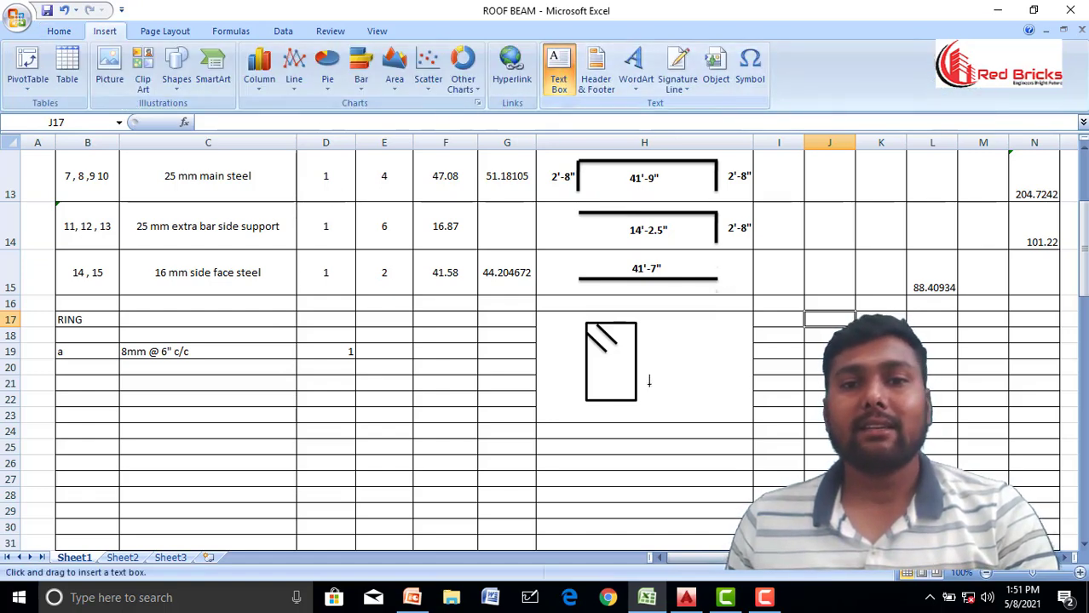
drag(643, 345, 682, 382)
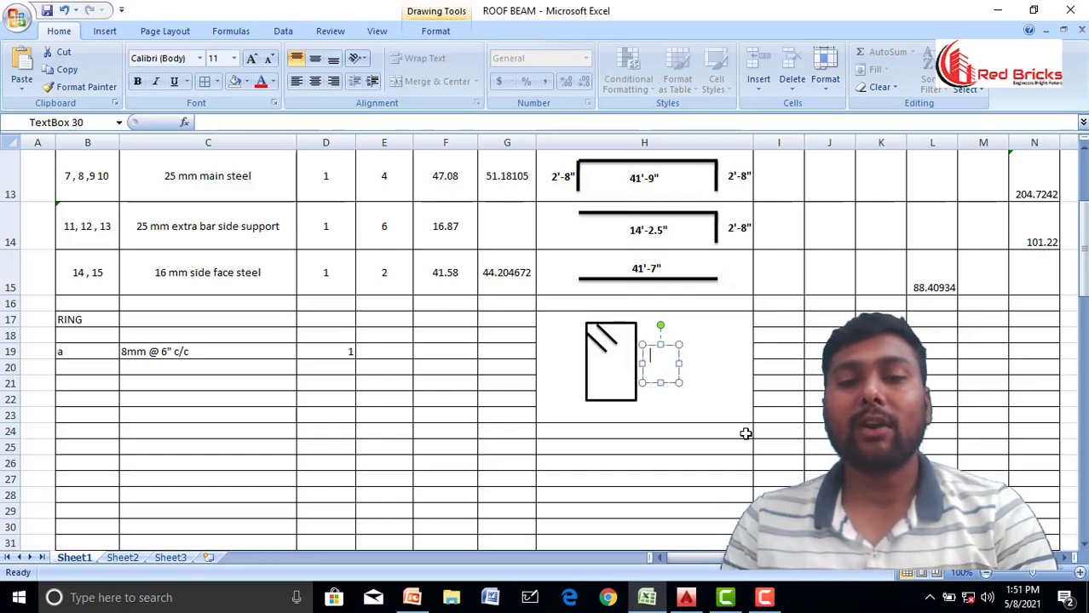
text(2'9)
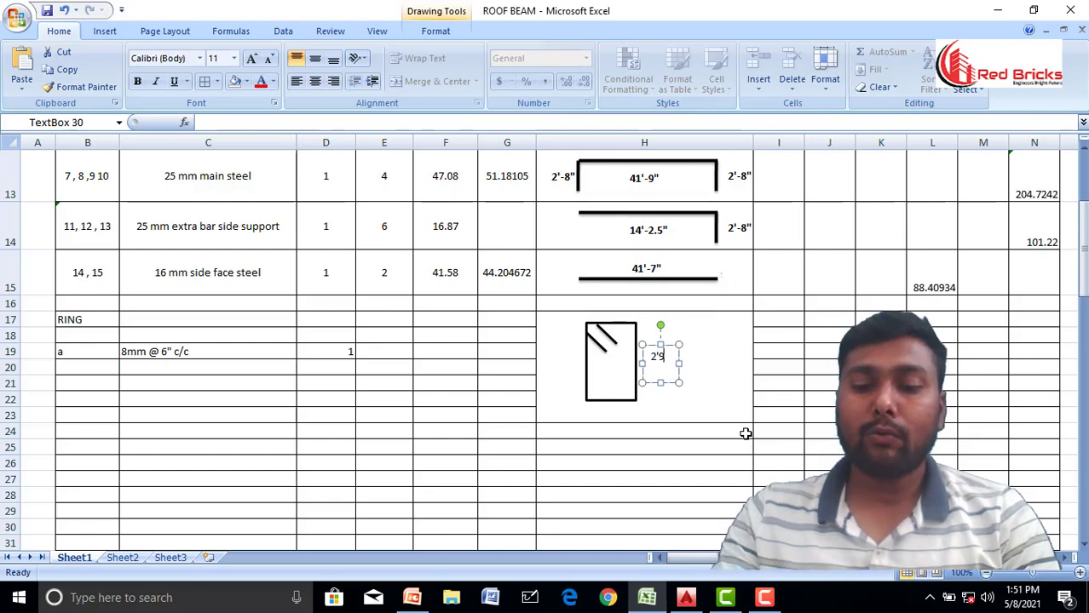
key(Left)
text(-)
key(End)
text(")
- Make the 2'-9" ring label bold and borderless
key(shift+Home)
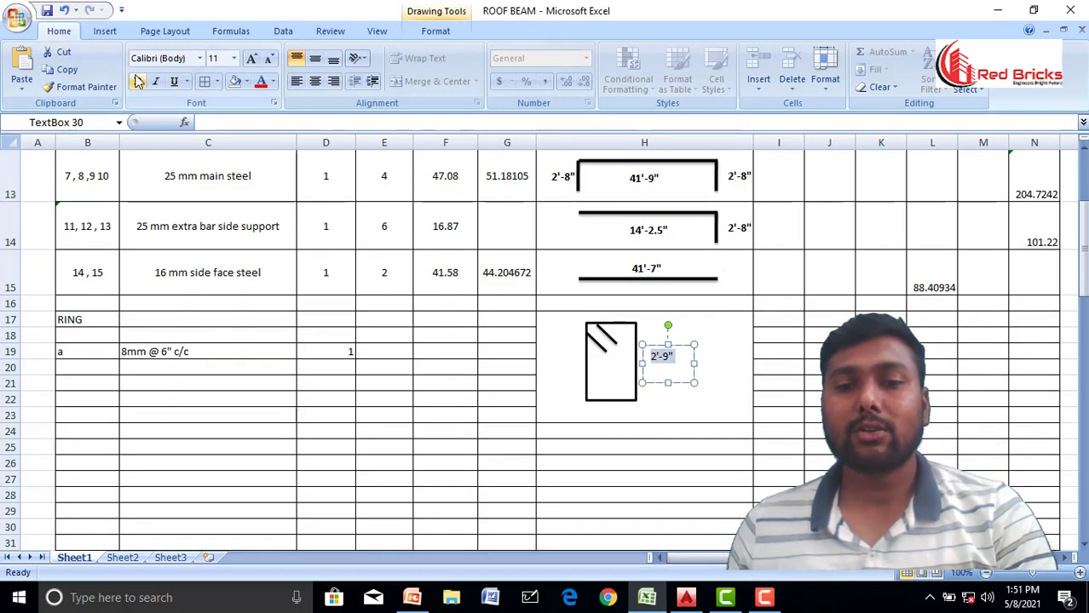
click(432, 31)
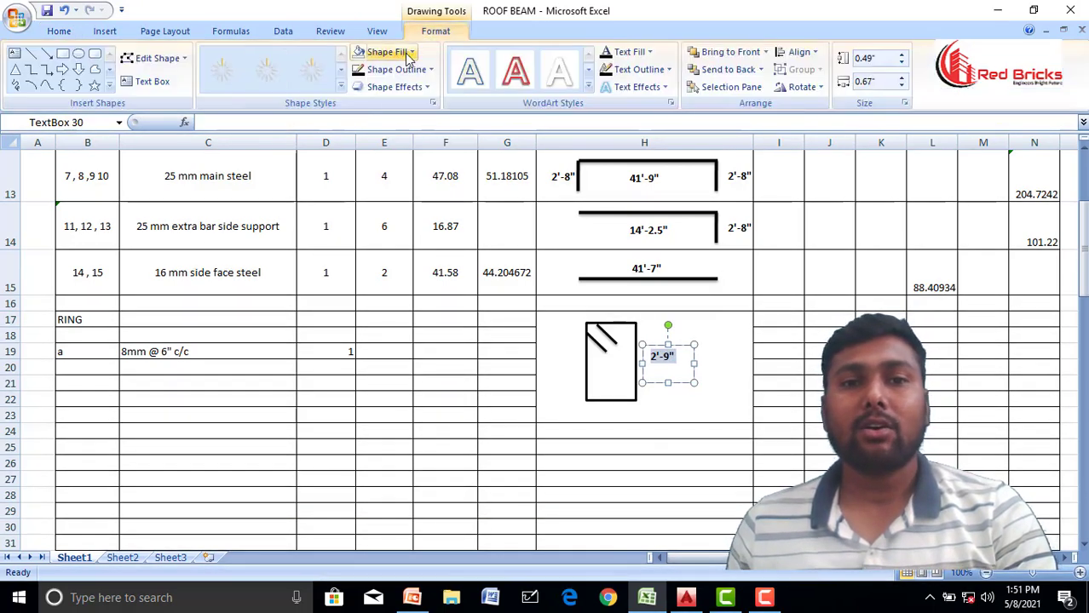
click(707, 477)
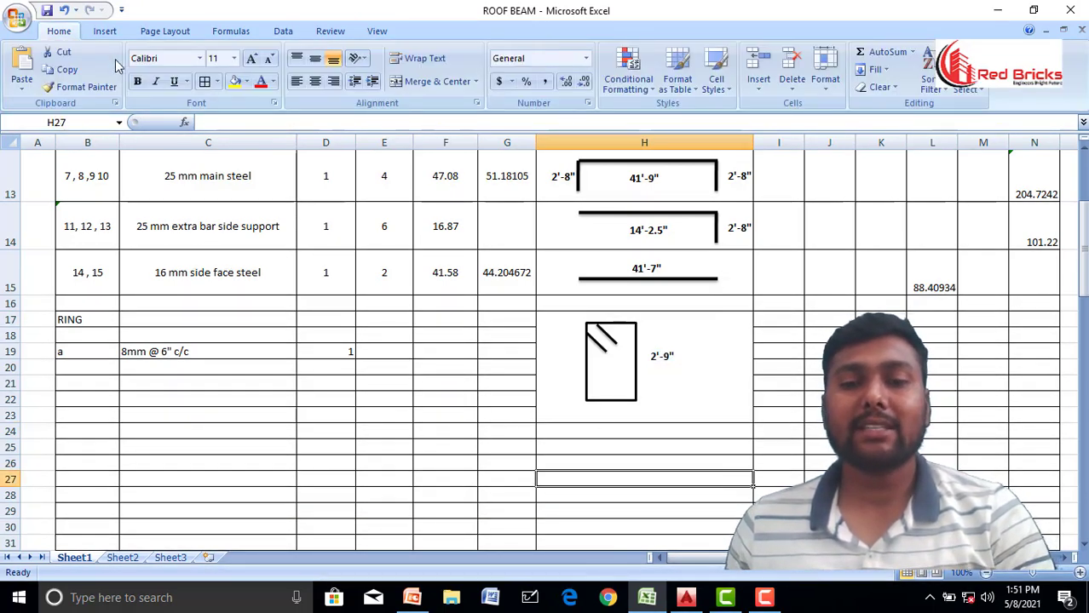
- Add bold, borderless labels to ring a: 1'-1" beneath the rectangle and 3" below its hook lines
click(105, 31)
click(554, 78)
drag(570, 408, 658, 432)
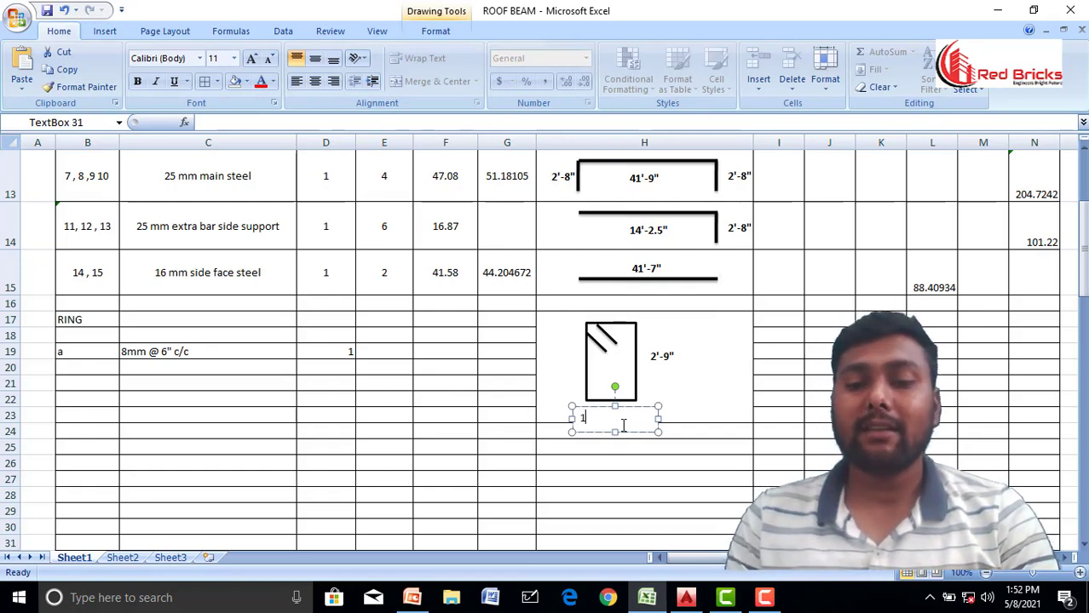
text(-1")
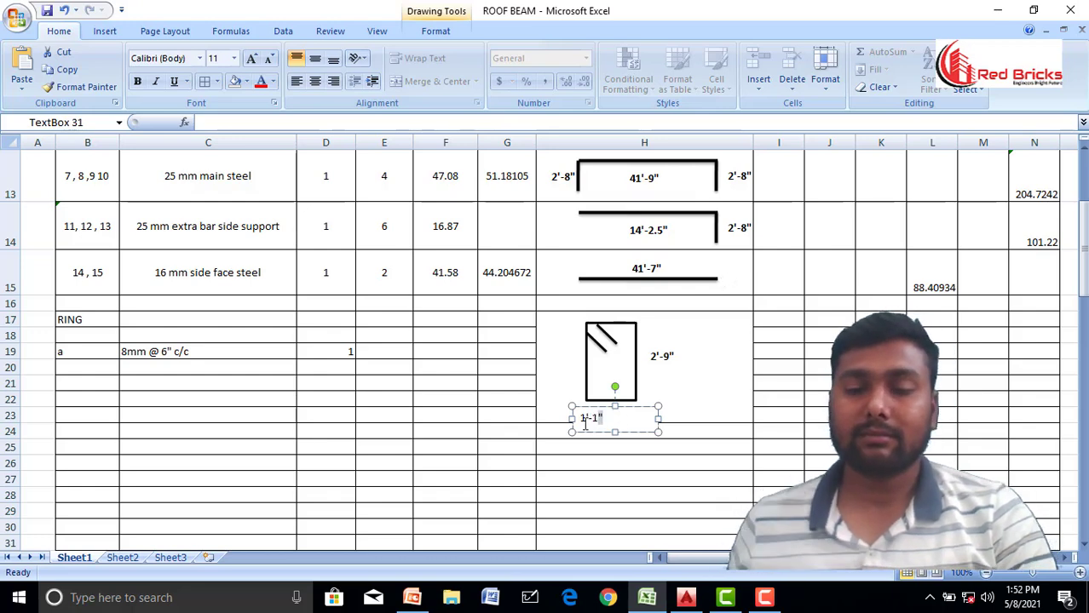
drag(600, 412, 615, 408)
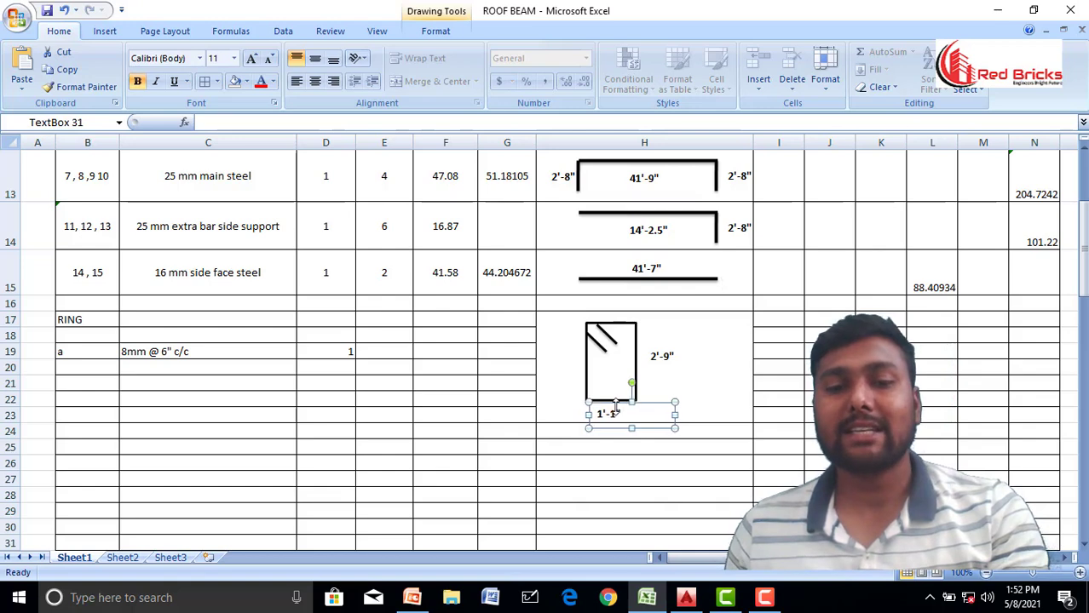
click(617, 477)
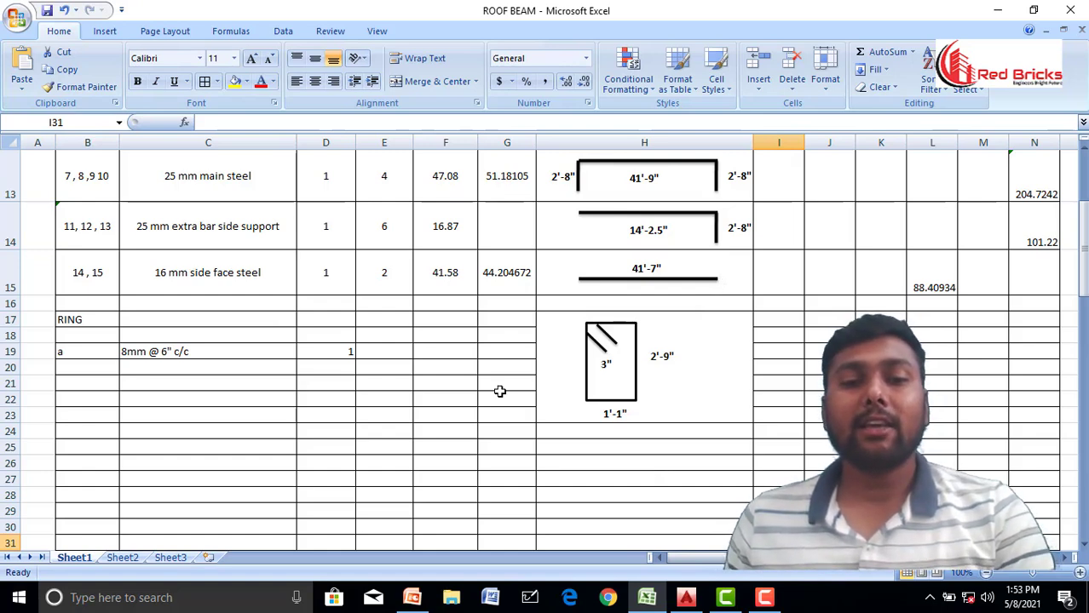
- Enter ring a's cutting length as 8.17 in F19 and centre the contents of D19 to G19
click(464, 355)
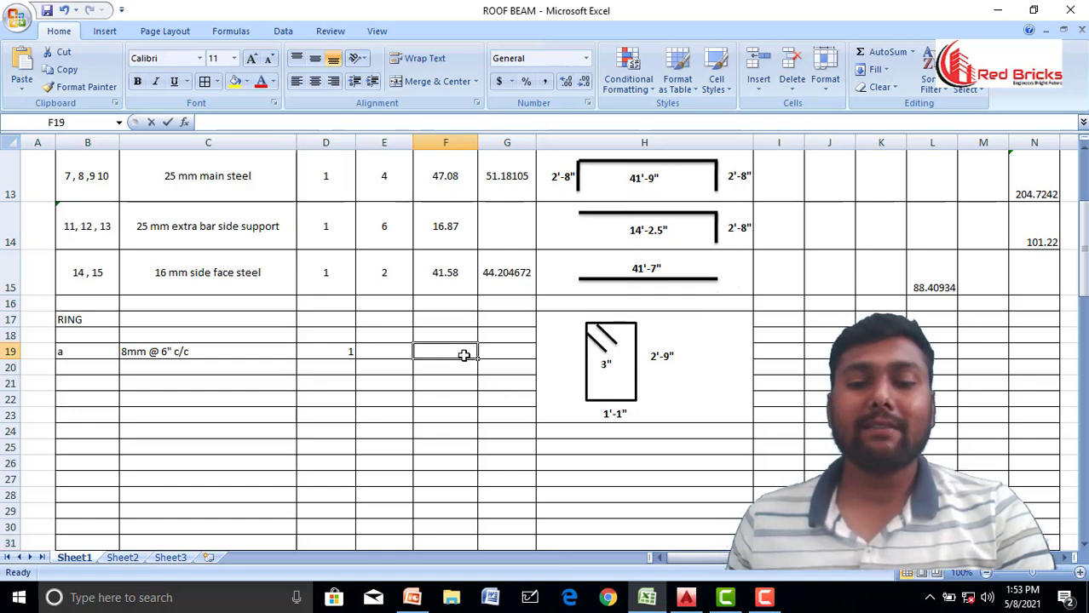
text(8.17)
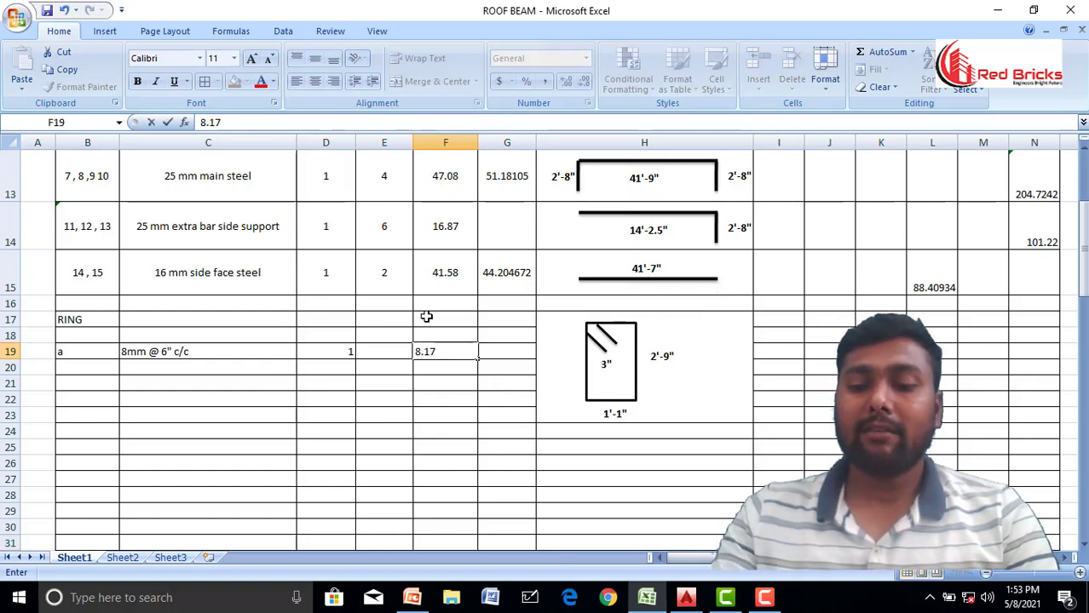
click(457, 415)
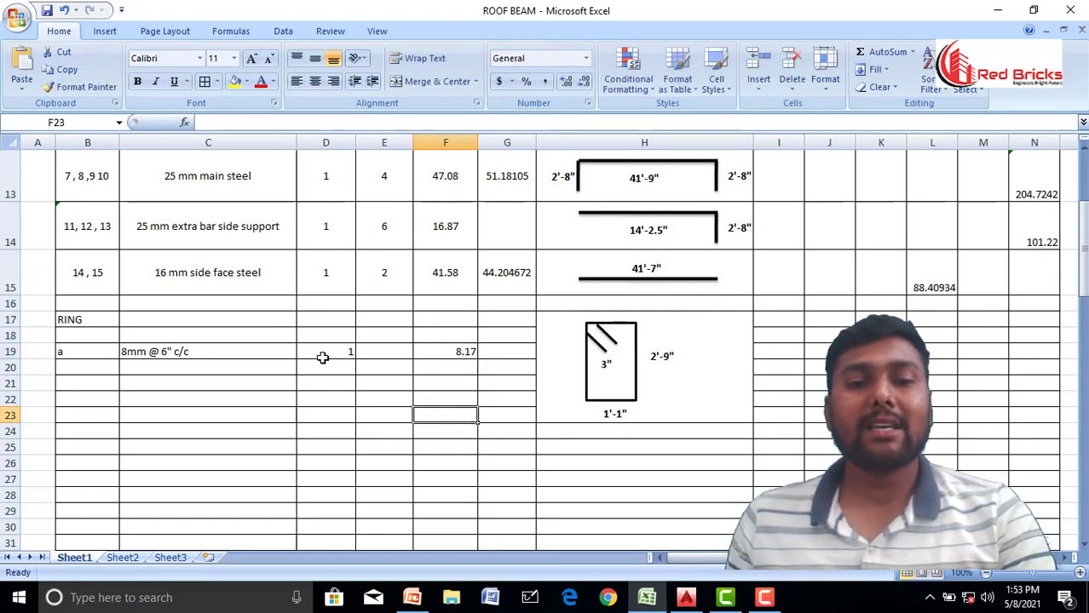
drag(323, 354, 507, 353)
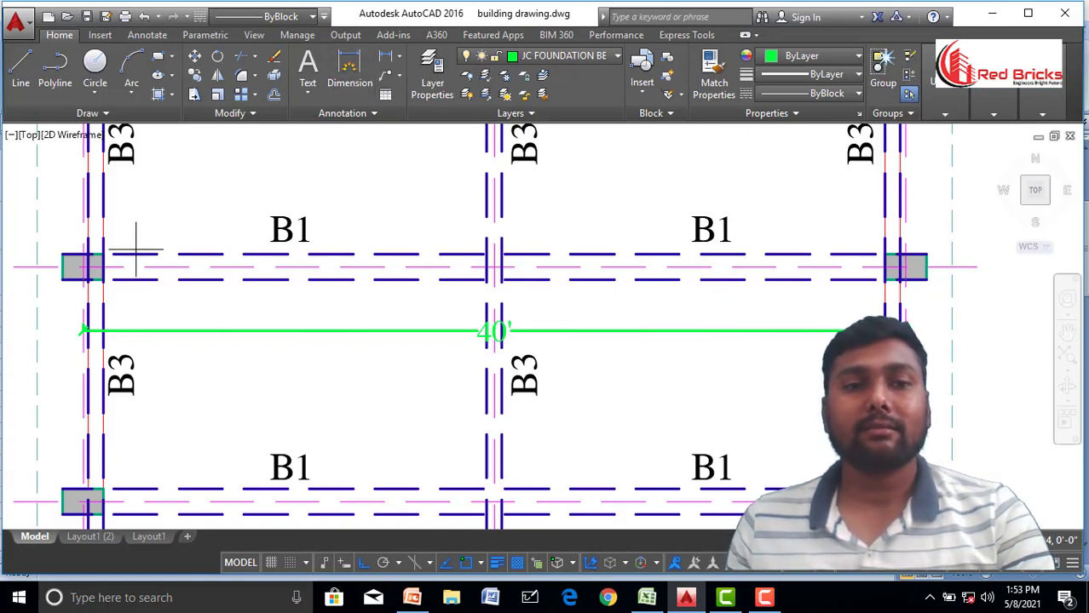
- In the AutoCAD building drawing, dimension beam B1's clear span between the inner faces of its two end columns
click(83, 267)
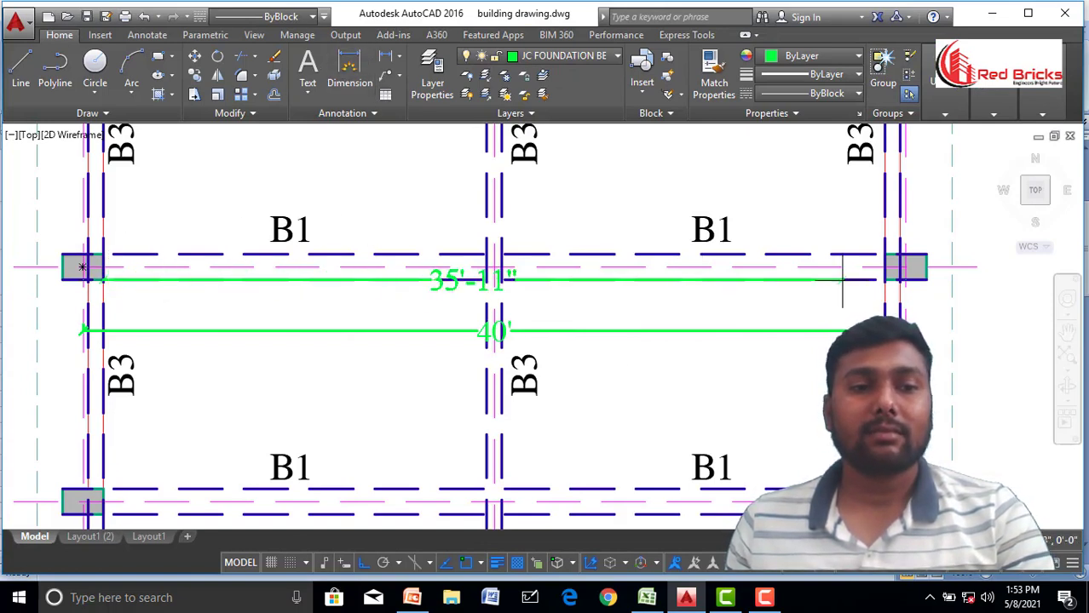
click(883, 279)
click(750, 303)
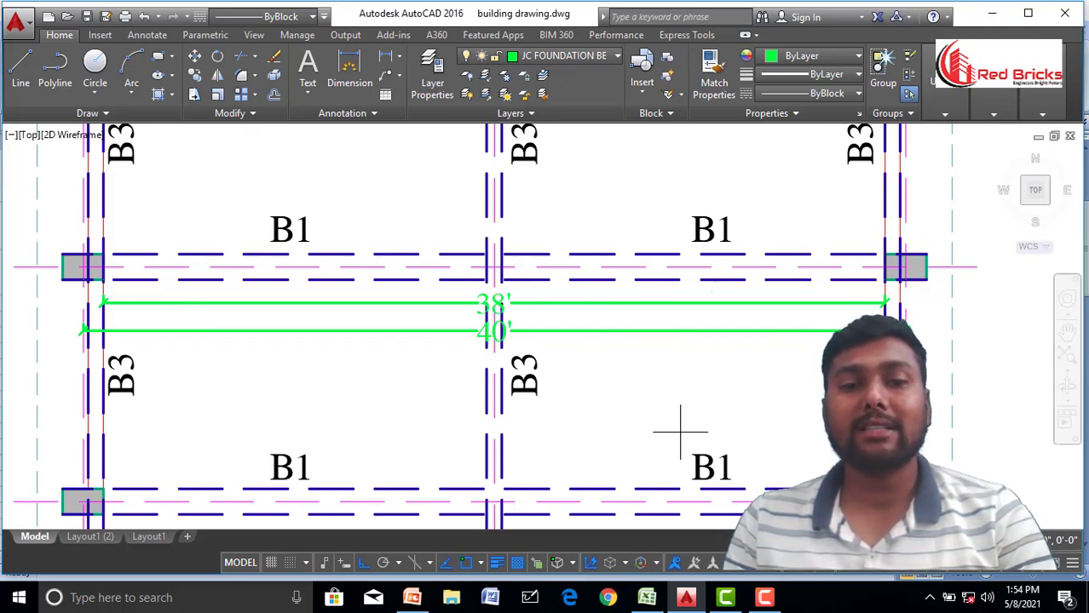
- Switch back to the Excel schedule and enter 77 as the number of rings in E19
key(alt+Tab)
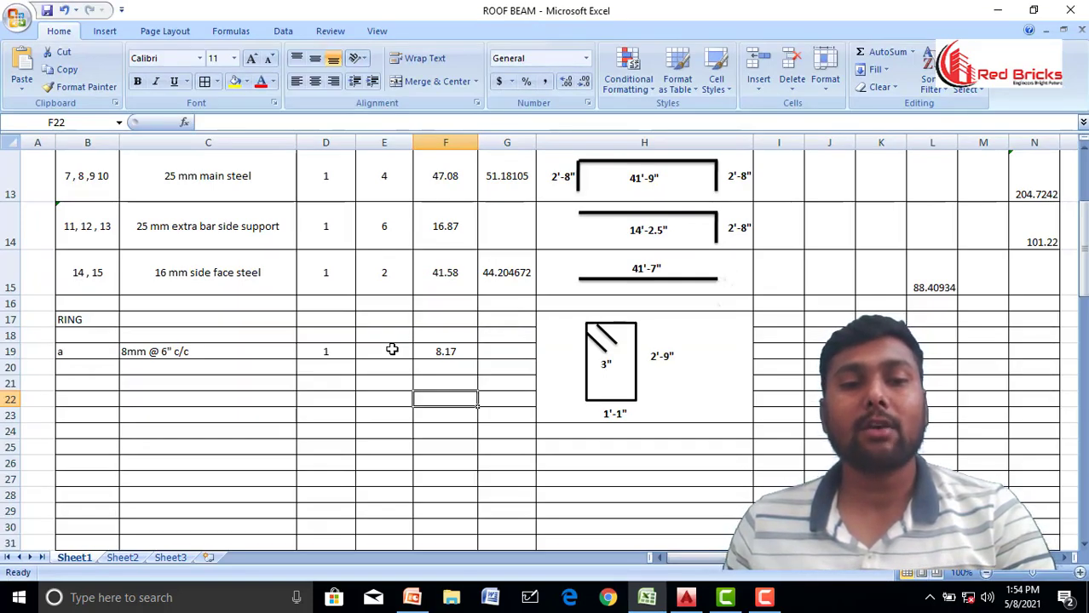
click(388, 351)
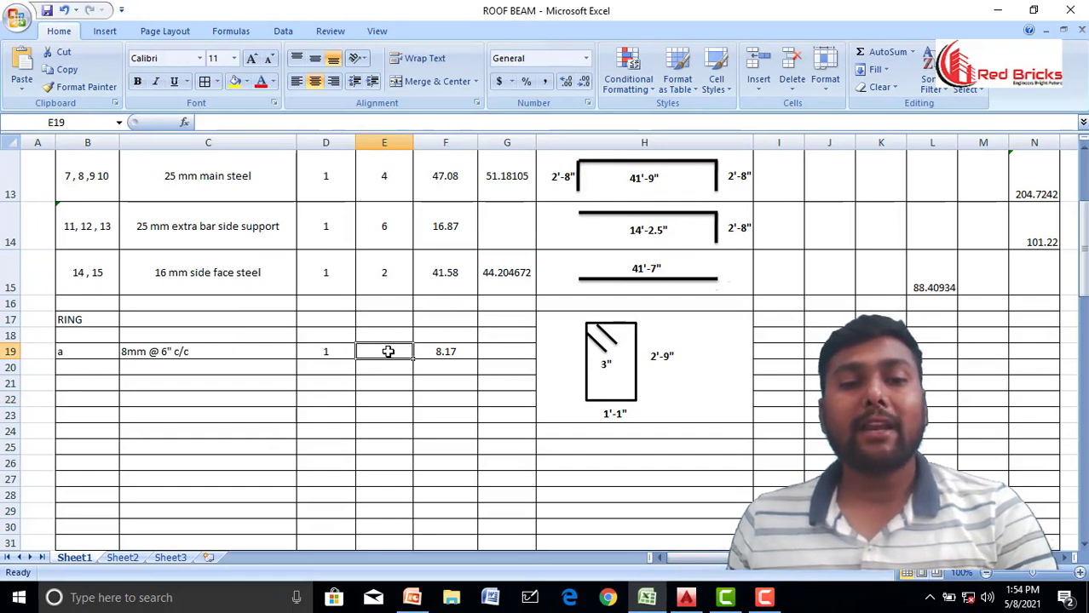
text(77)
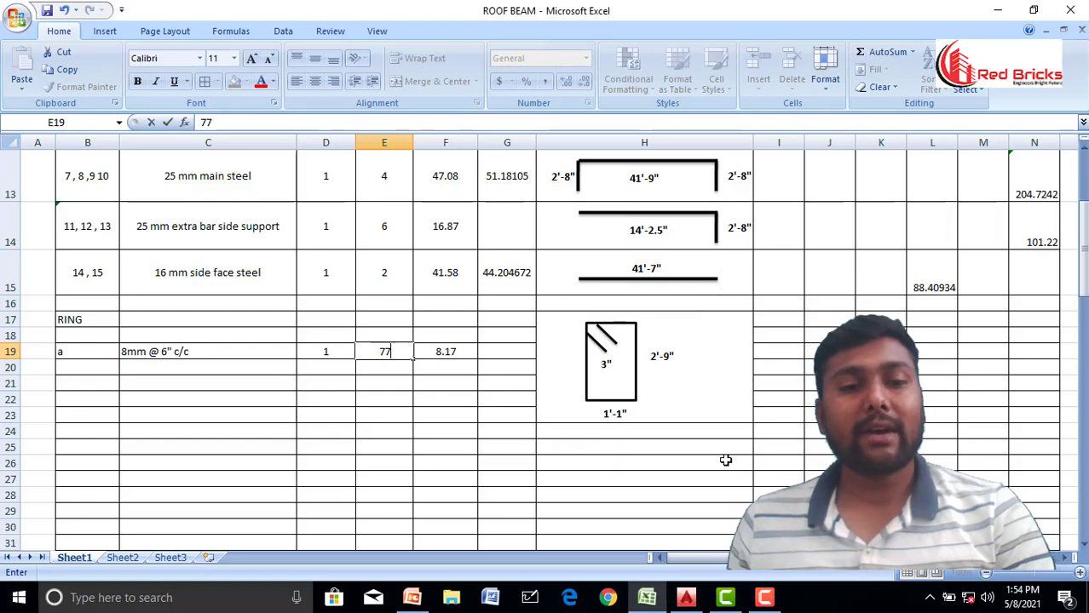
- Calculate ring a's total 8 mm bar length in I19 with the formula =D19*E19*F19
click(797, 353)
text(=)
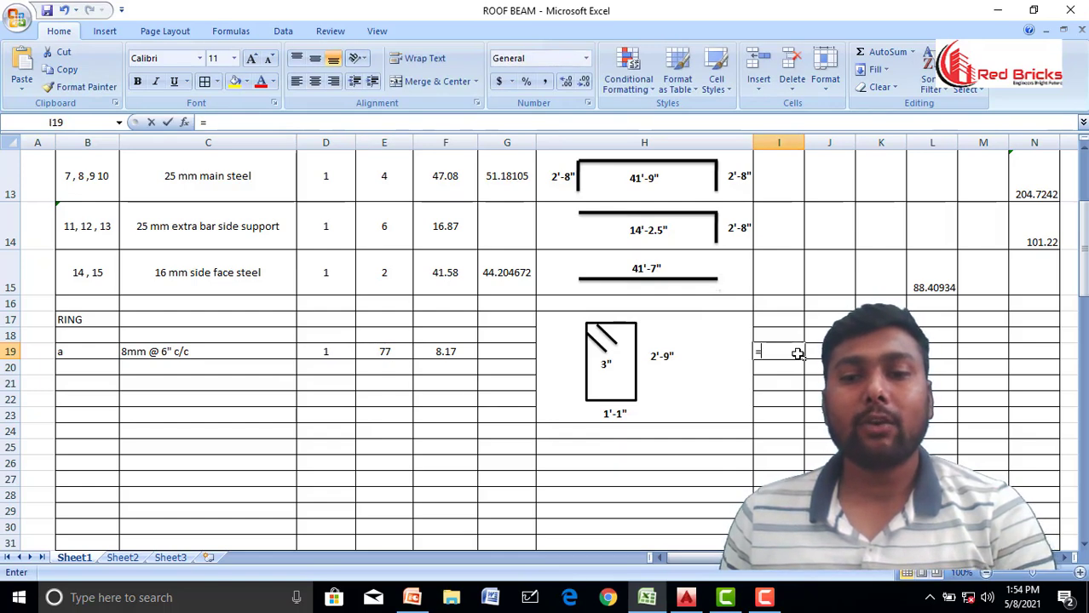
click(325, 371)
click(331, 351)
text(*)
click(372, 352)
text(*)
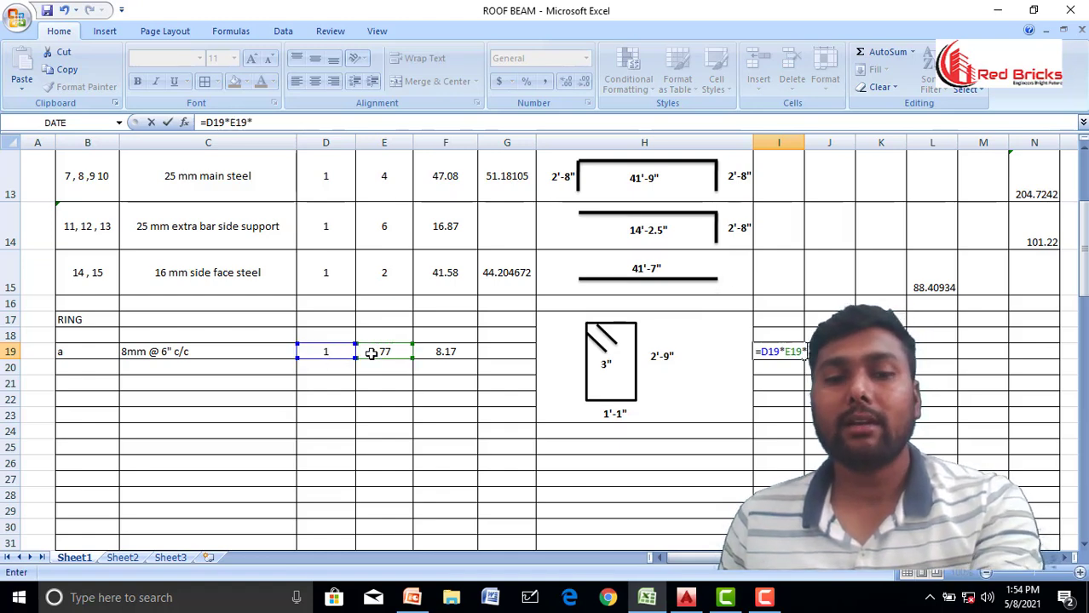
click(435, 350)
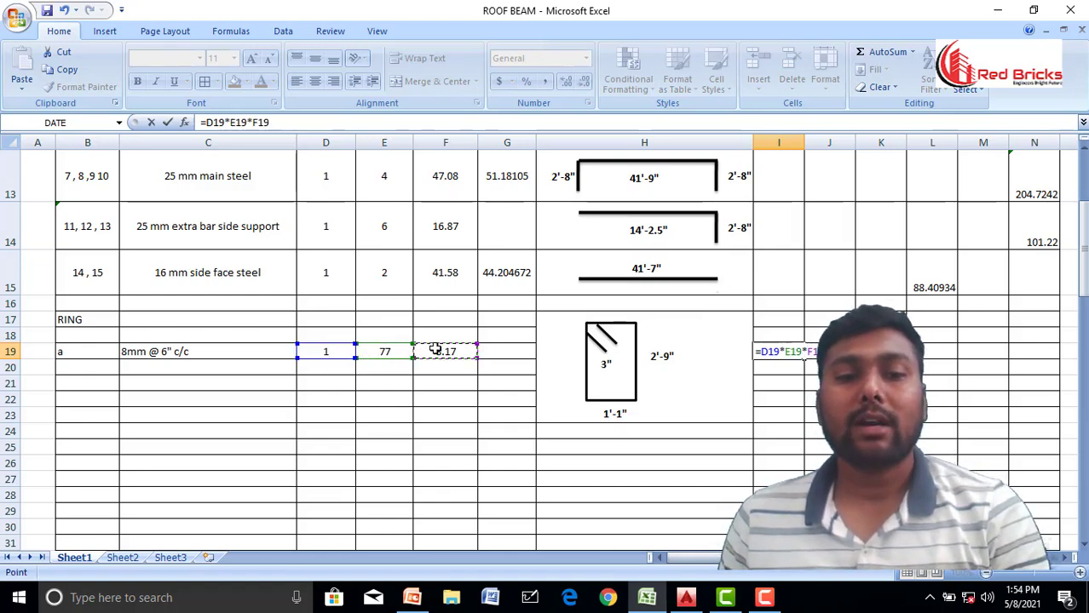
key(Return)
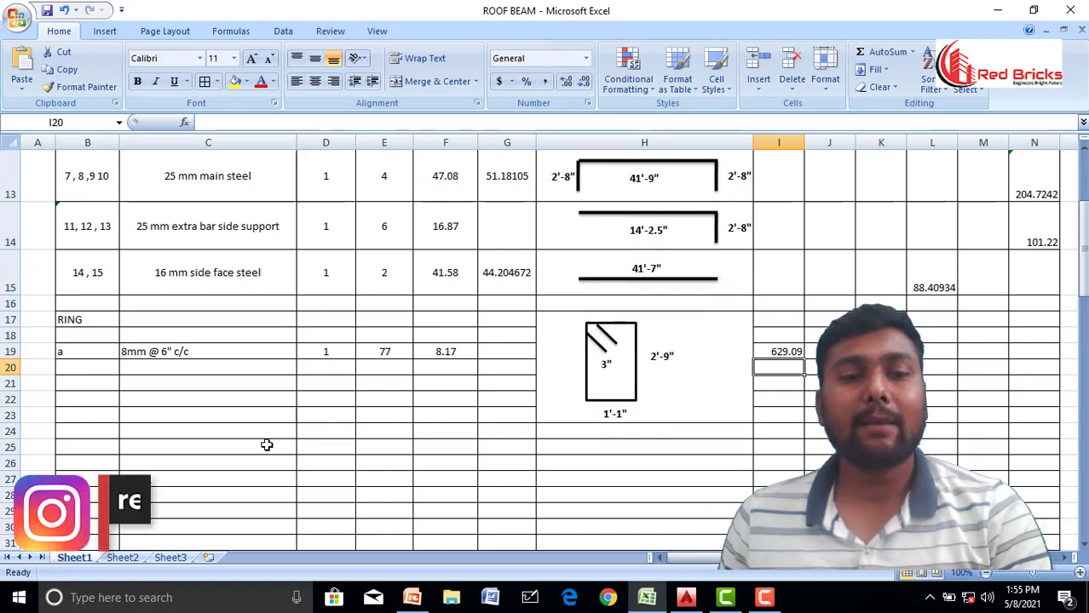
- Label ring b in B28 and copy ring a's description from C19 into C28
scroll(267, 444, down, 1)
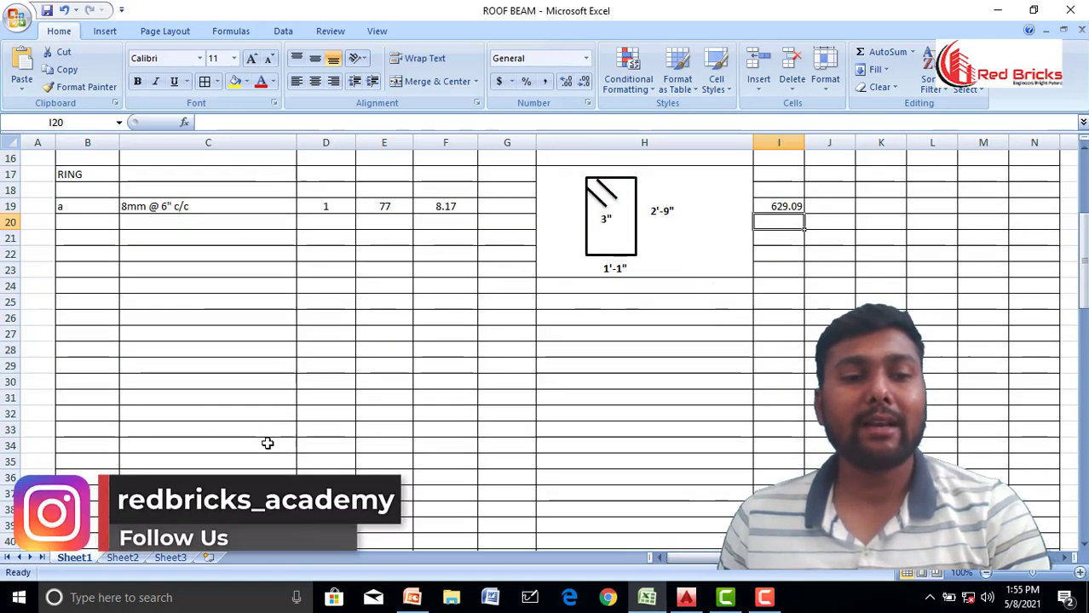
click(86, 351)
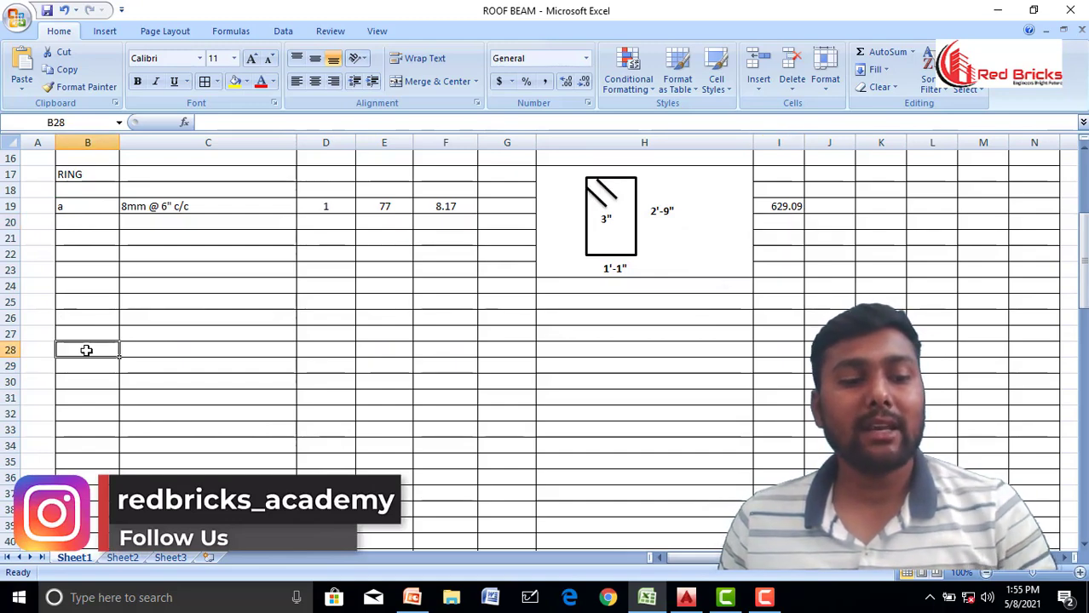
text(b)
click(175, 383)
click(191, 206)
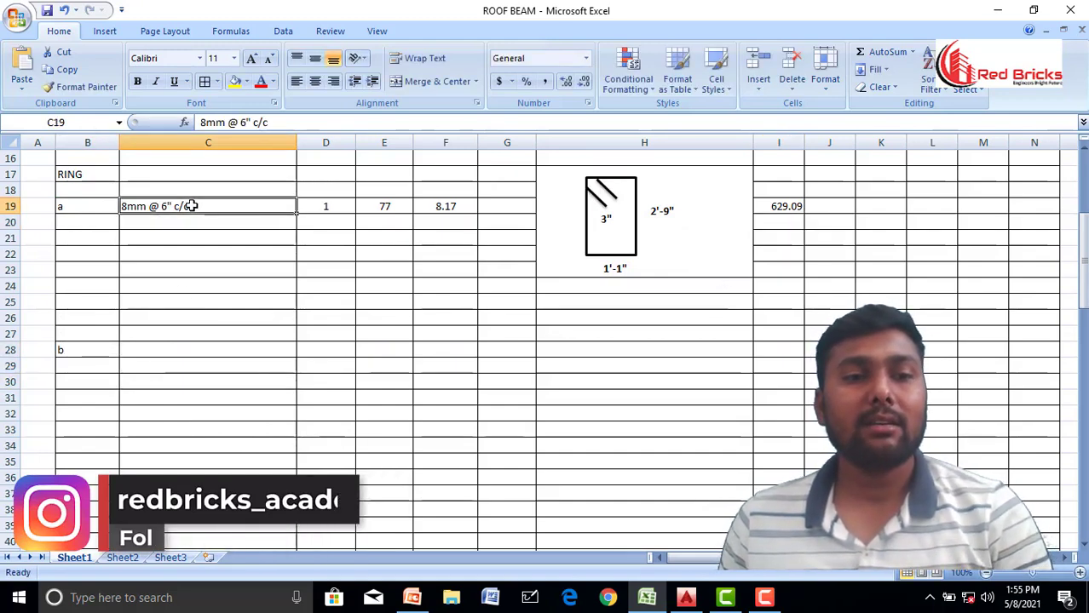
key(ctrl+c)
click(193, 336)
click(190, 347)
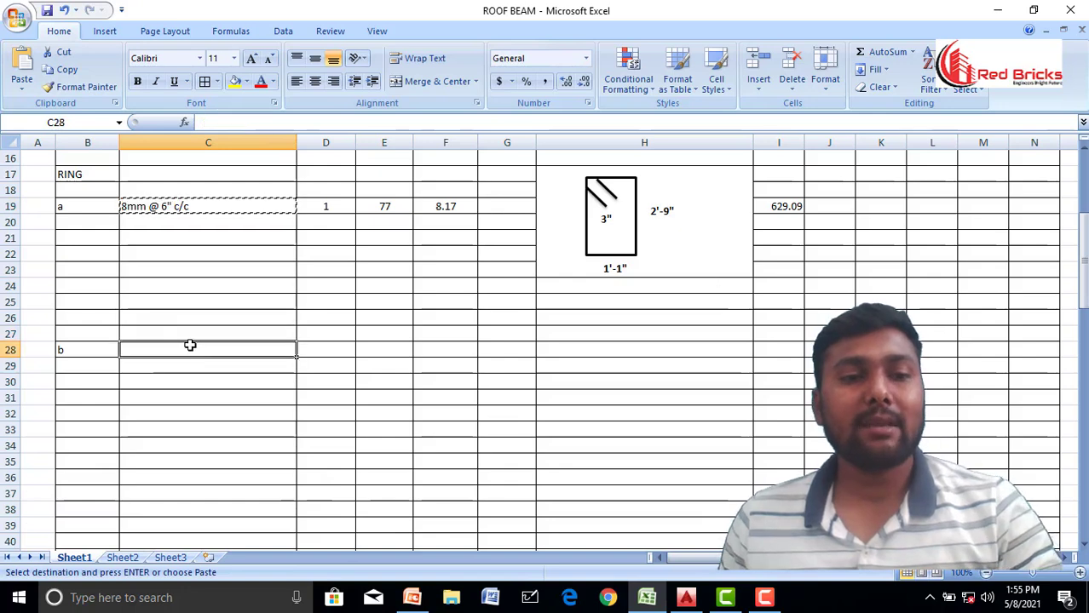
key(Return)
- Copy ring a's merged shape cell with its drawing and labels to H26 for ring b
click(698, 234)
key(ctrl+c)
click(594, 318)
key(Return)
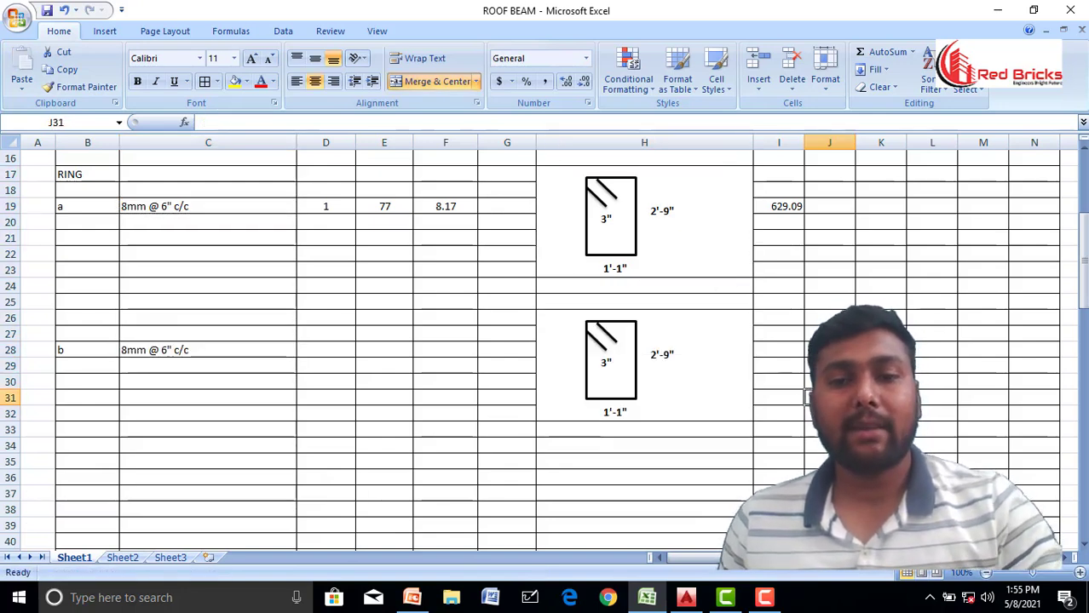
- Check ring b on section A-A in AutoCAD, then change its width label in Excel to 0'-4"
click(637, 366)
key(alt+Tab)
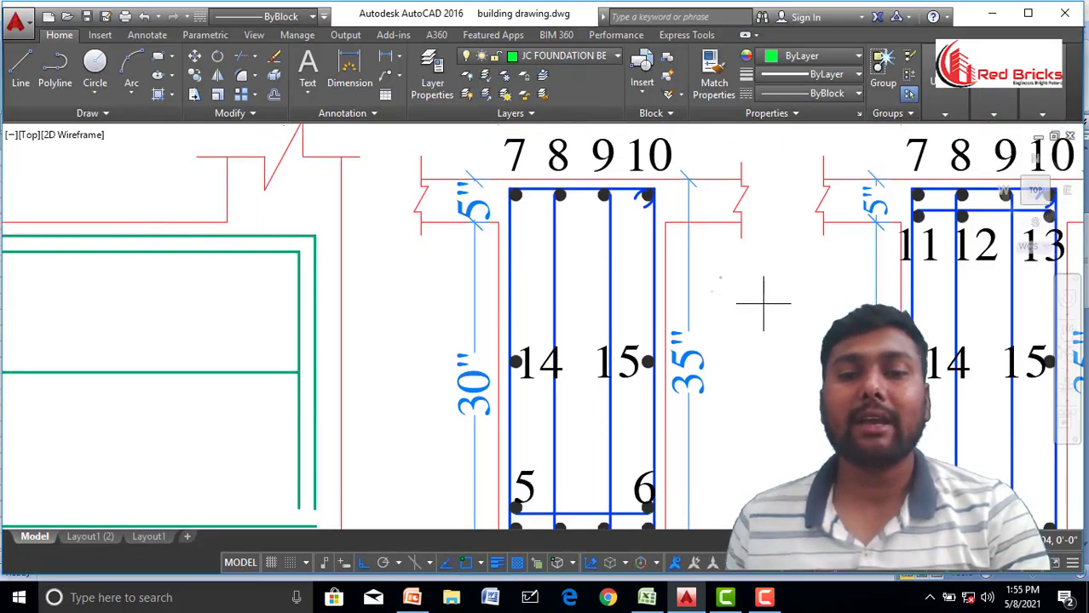
scroll(763, 303, down, 2)
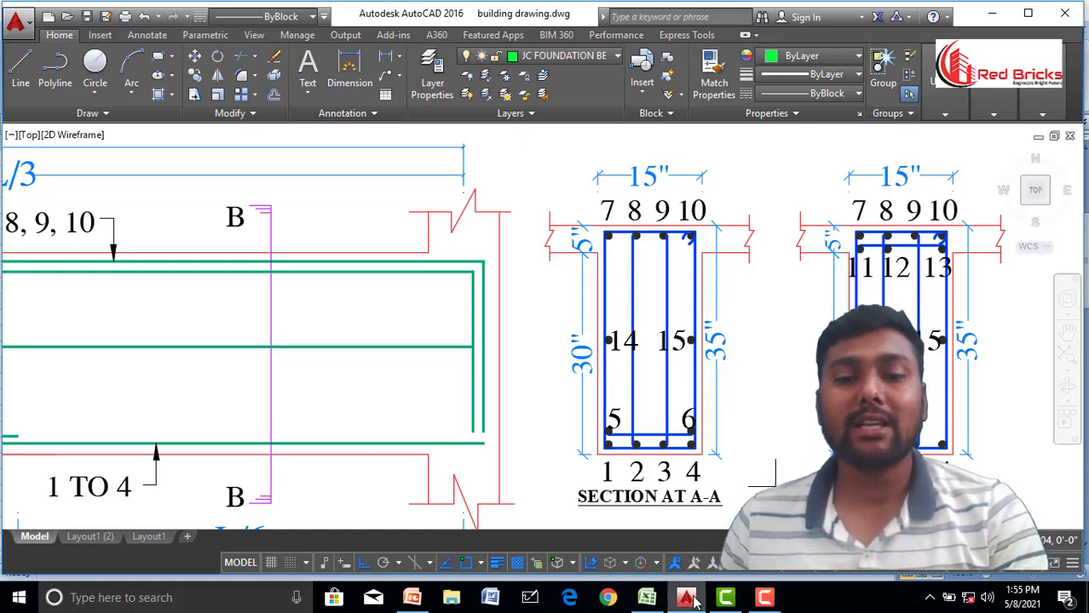
click(654, 602)
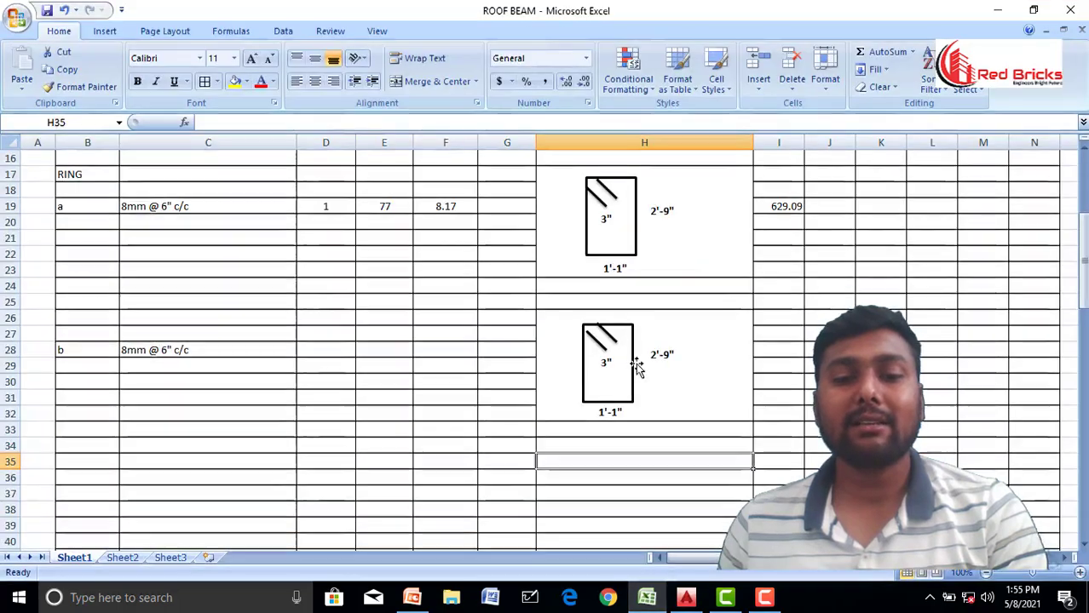
click(613, 413)
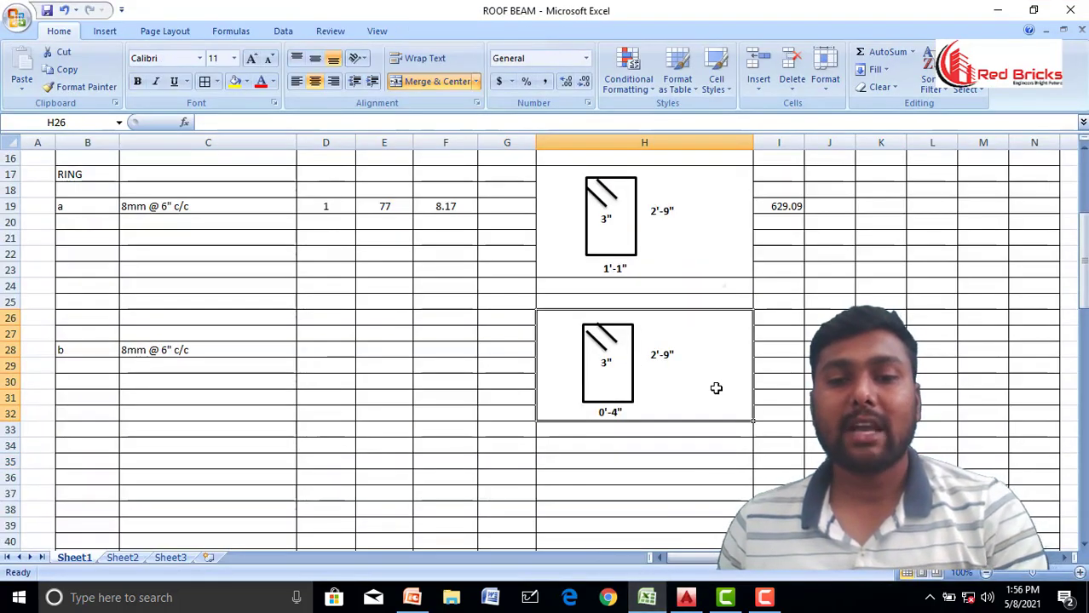
- Fill in ring b's row 28 with cutting length 5.17 in F28, 77 bars in E28 and 1 member in D28
click(390, 399)
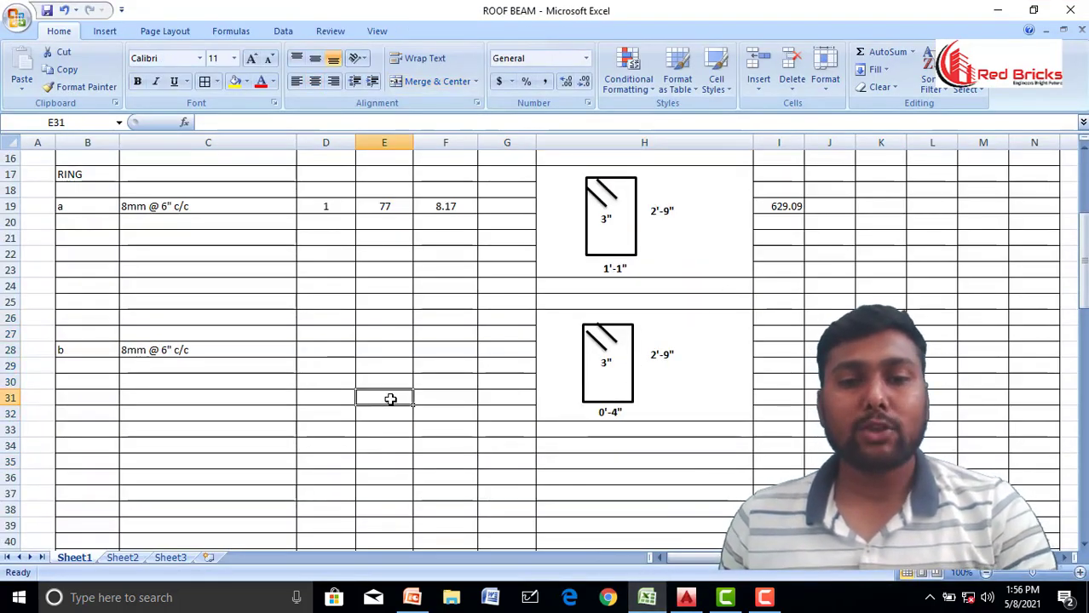
click(442, 351)
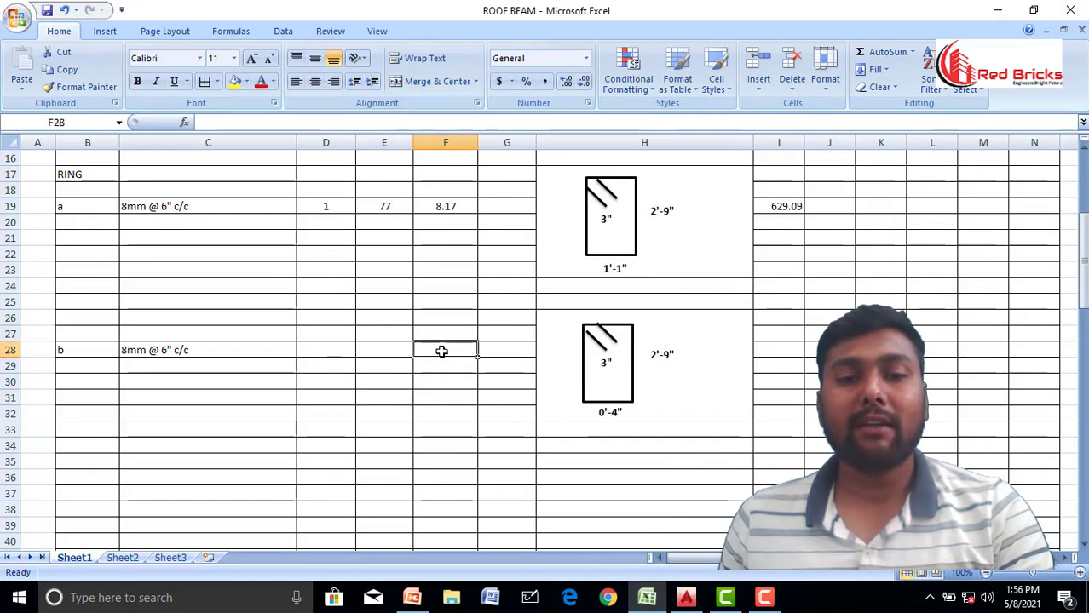
text(5.17)
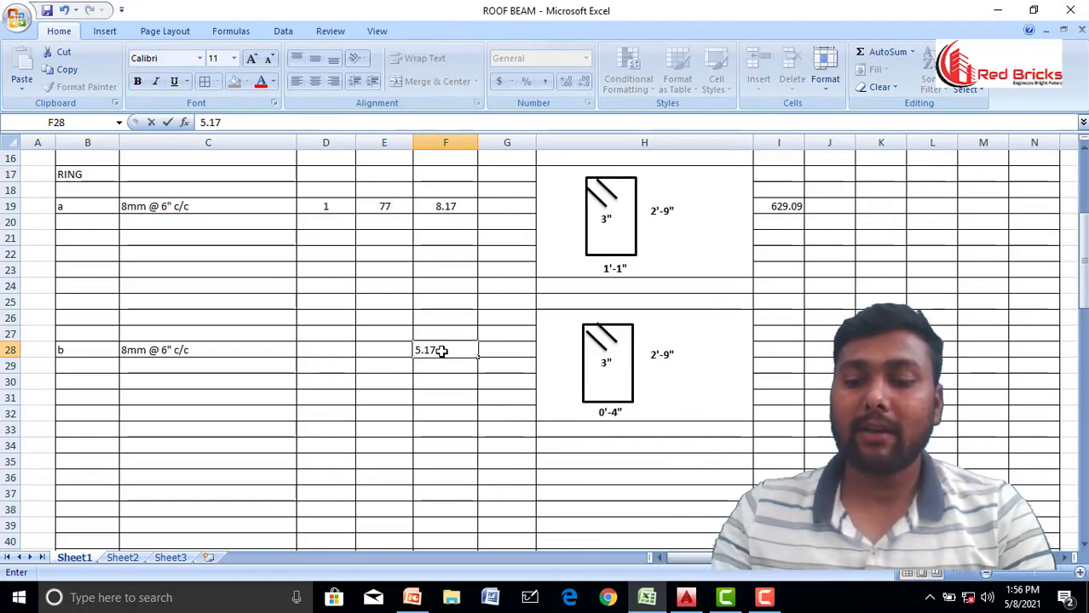
click(455, 474)
click(389, 351)
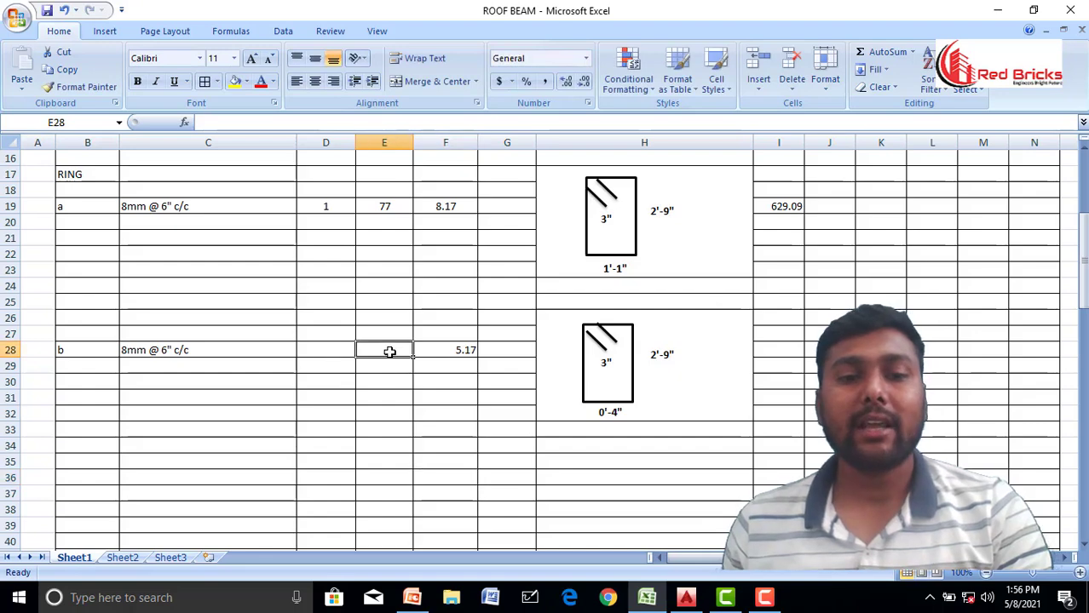
text(77)
click(406, 420)
click(331, 353)
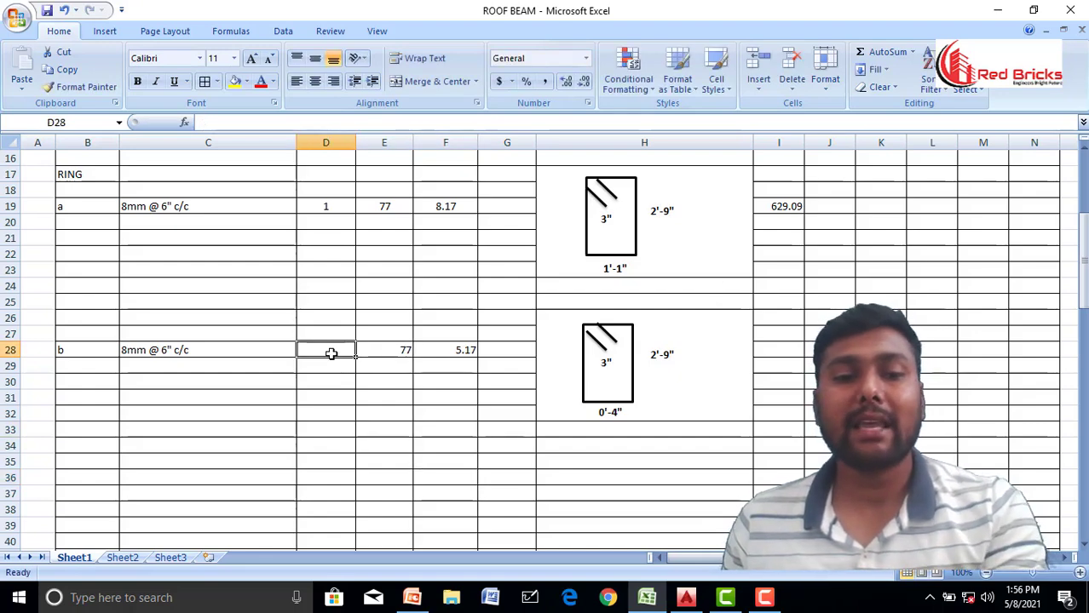
text(1)
click(362, 430)
- Fill ring a's total length formula from I19 down to I28 for ring b, clearing the surplus cells around it
click(776, 207)
drag(802, 215, 809, 383)
click(880, 334)
drag(790, 220, 792, 391)
key(Delete)
click(795, 365)
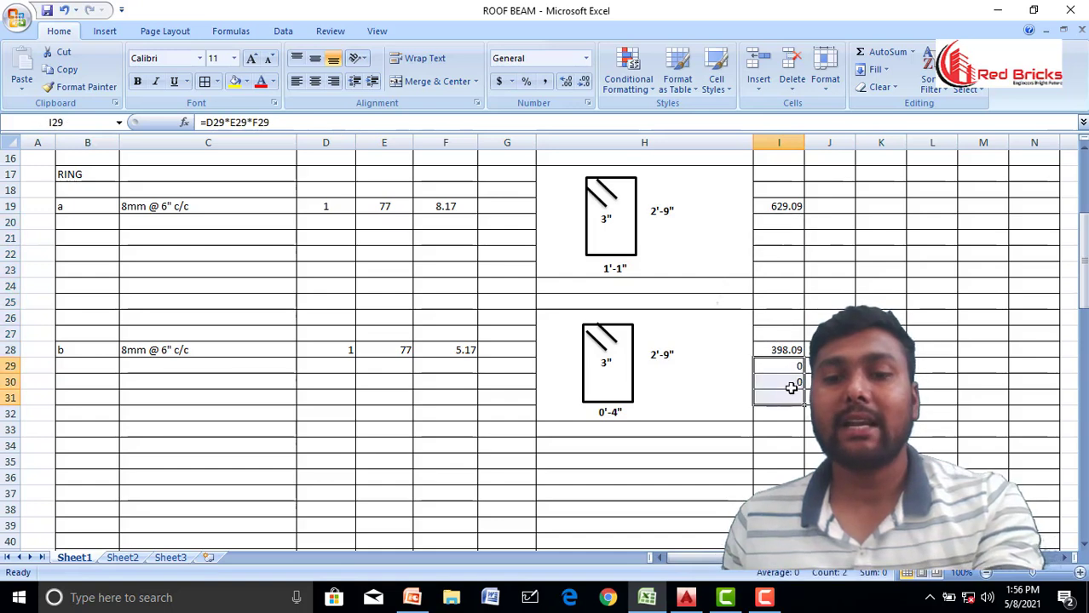
key(Delete)
click(881, 398)
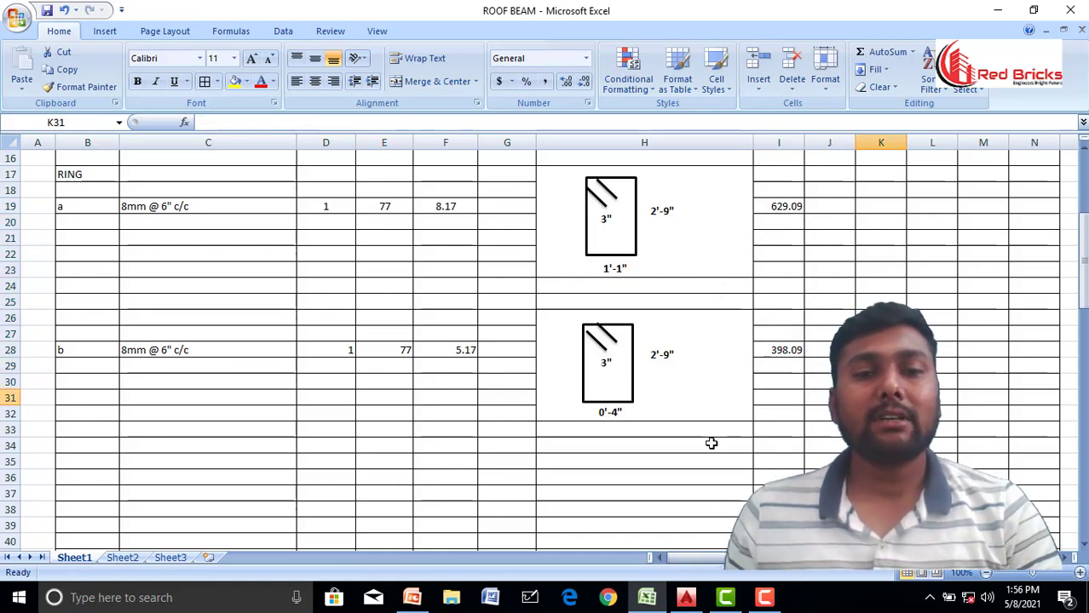
- Add the summary labels TOTAL LENGTH IN FEET in C36 and TOTAL LENGTH IN METER in C37
scroll(711, 443, down, 2)
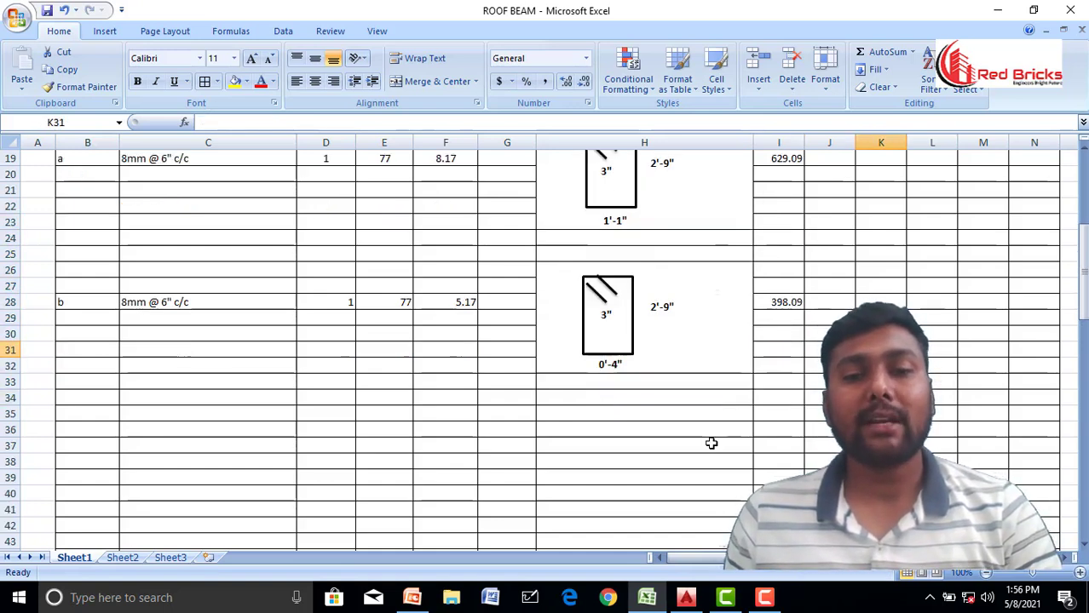
click(210, 383)
text(TOTAL LENGTH IN FEET)
key(Return)
text(TOTAL LENGTH IN ME)
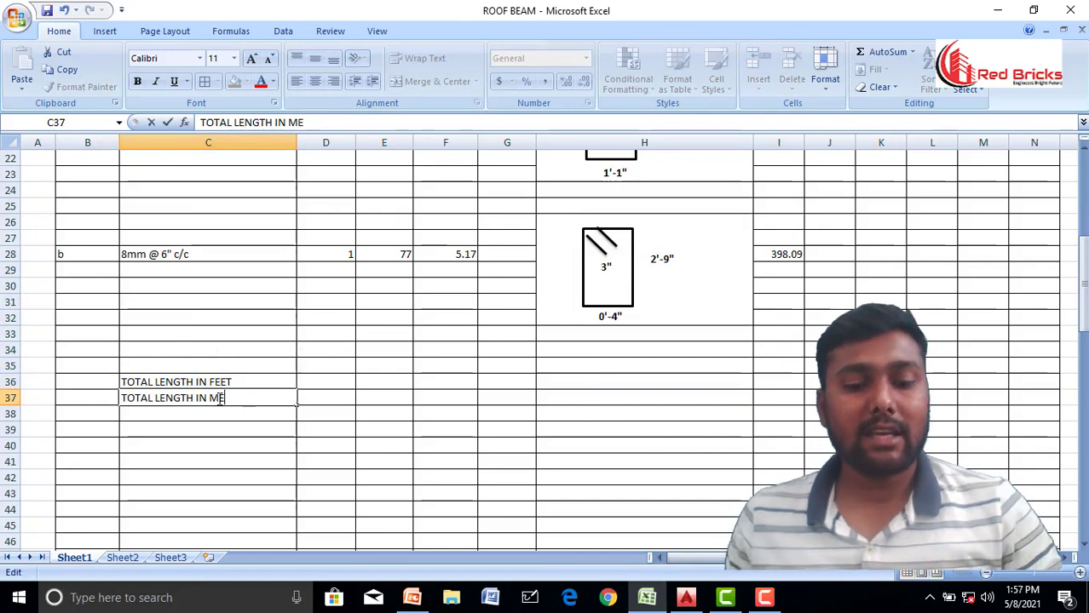
text(TER)
key(Return)
- Add the summary labels UNIT WEIGHT AS PER DIA in C38 and TOTAL WEIGHT (KG ) in C39
text(U)
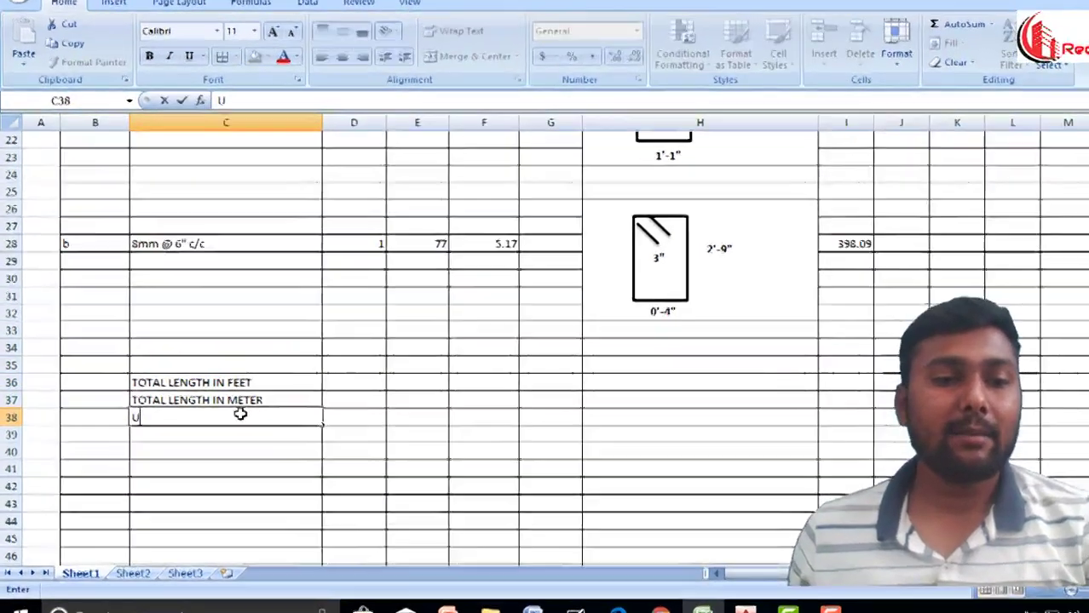
text(NIT WEI)
text(GHT AS)
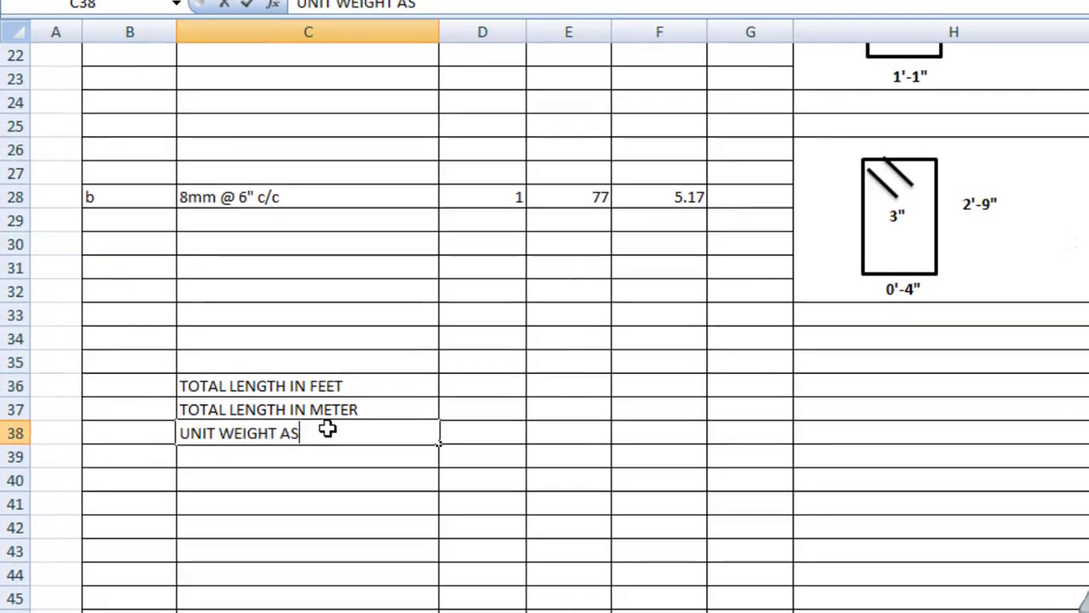
text( PER DIA)
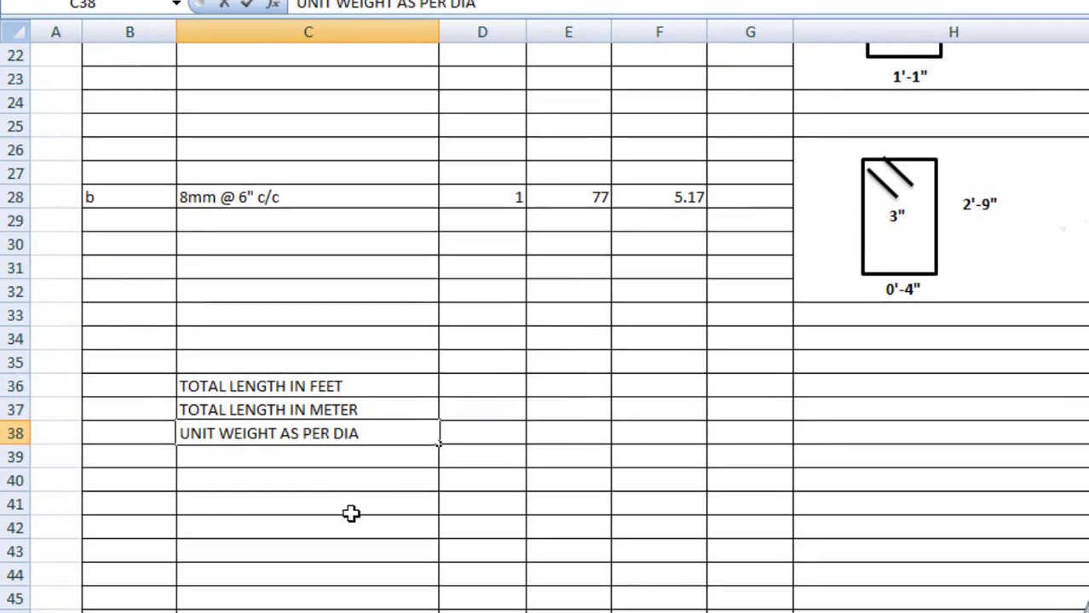
click(331, 457)
text(TOTAL )
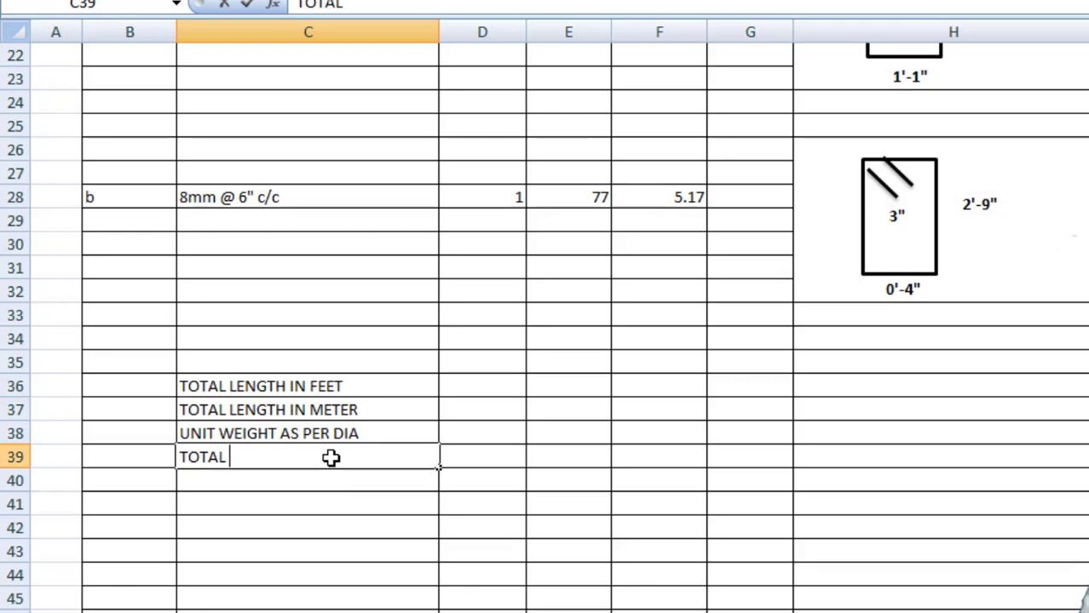
text(WEIGHT)
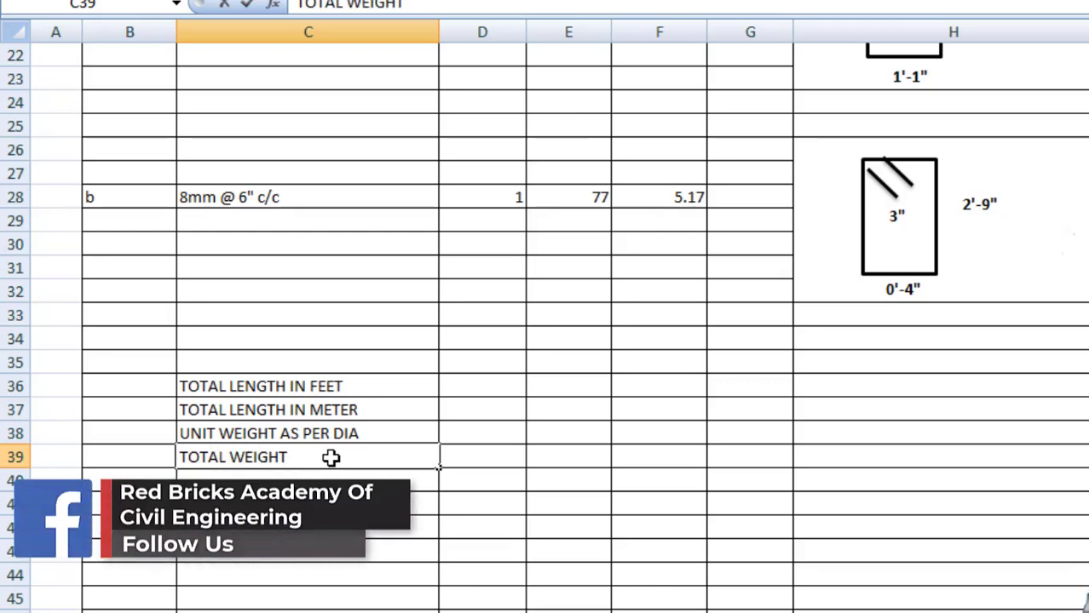
text( (KG ))
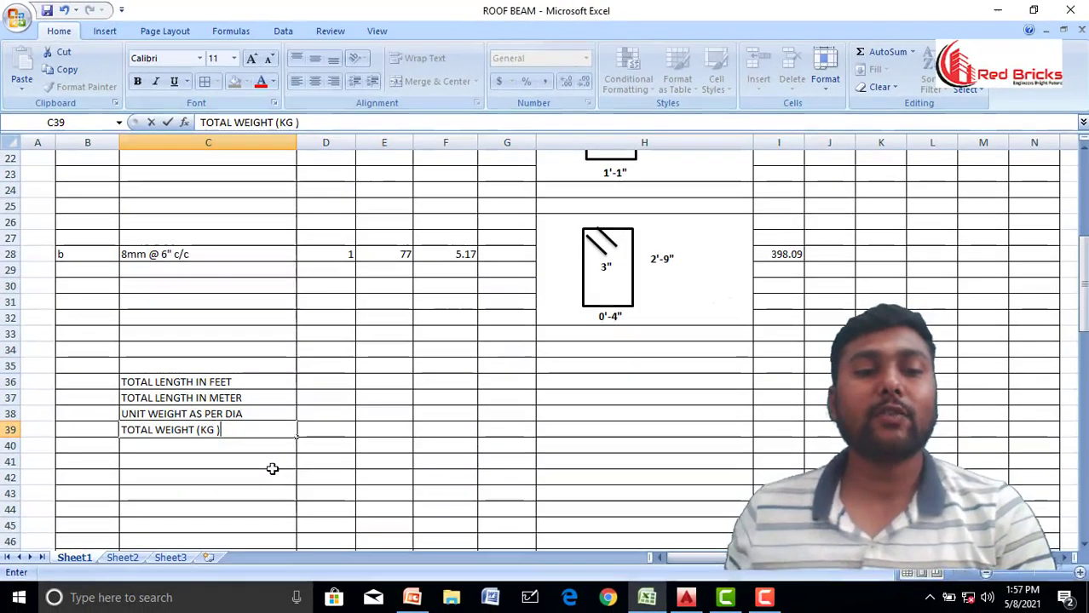
click(410, 509)
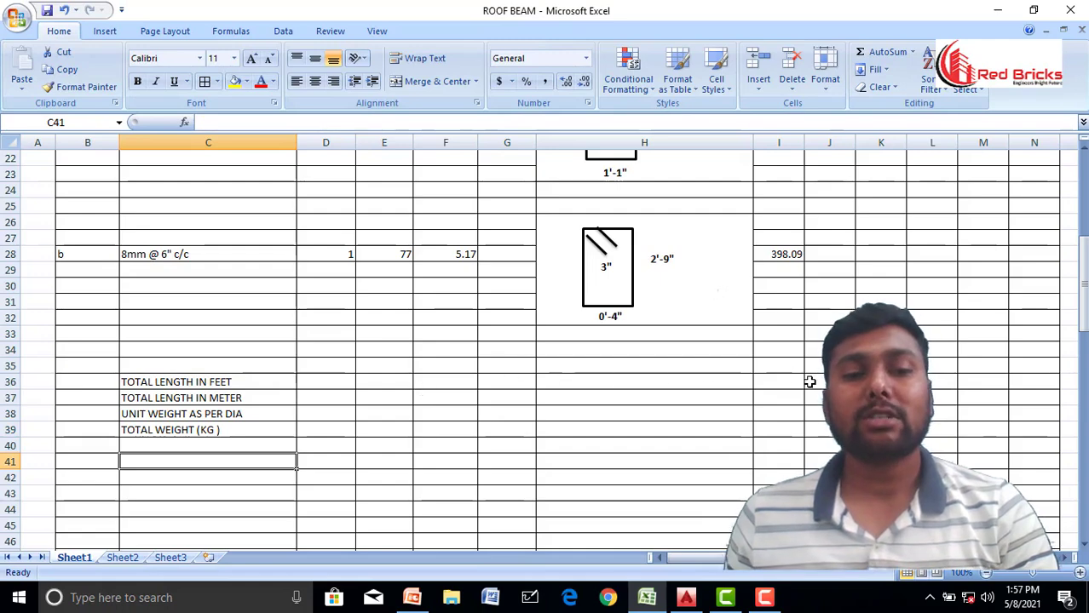
- Total the bar lengths in columns I to M from row 15 down into row 36 with AutoSum
scroll(808, 382, up, 7)
scroll(844, 286, down, 1)
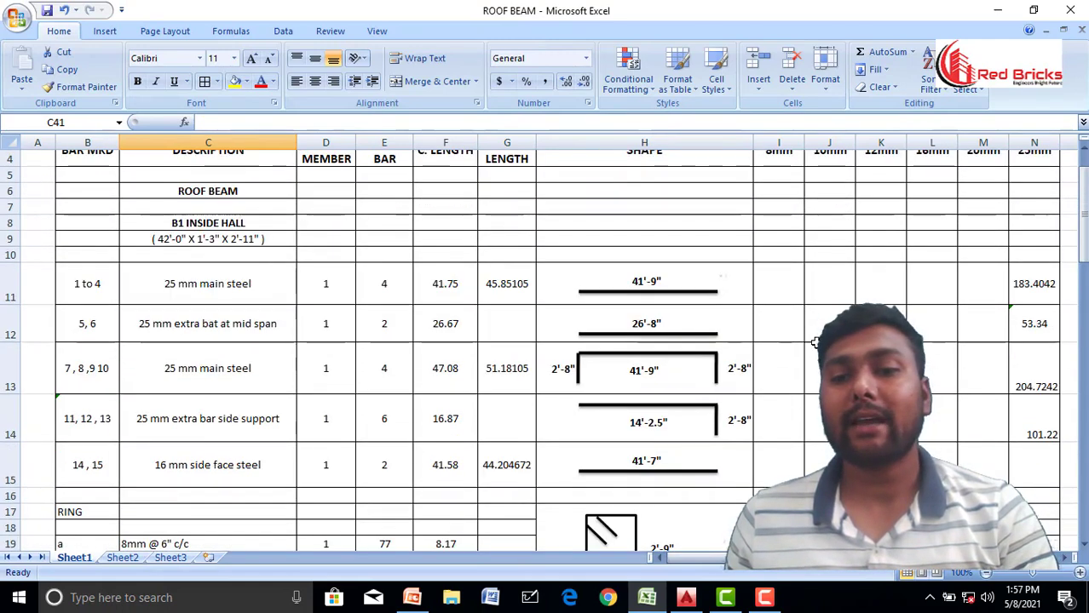
drag(793, 286, 995, 448)
click(886, 51)
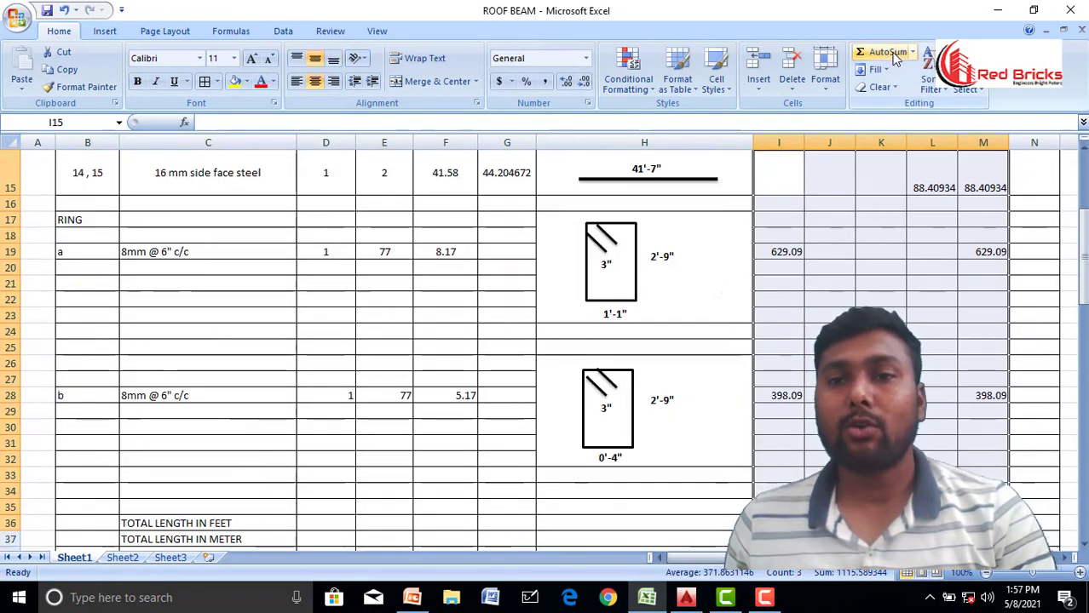
scroll(852, 358, down, 2)
click(822, 457)
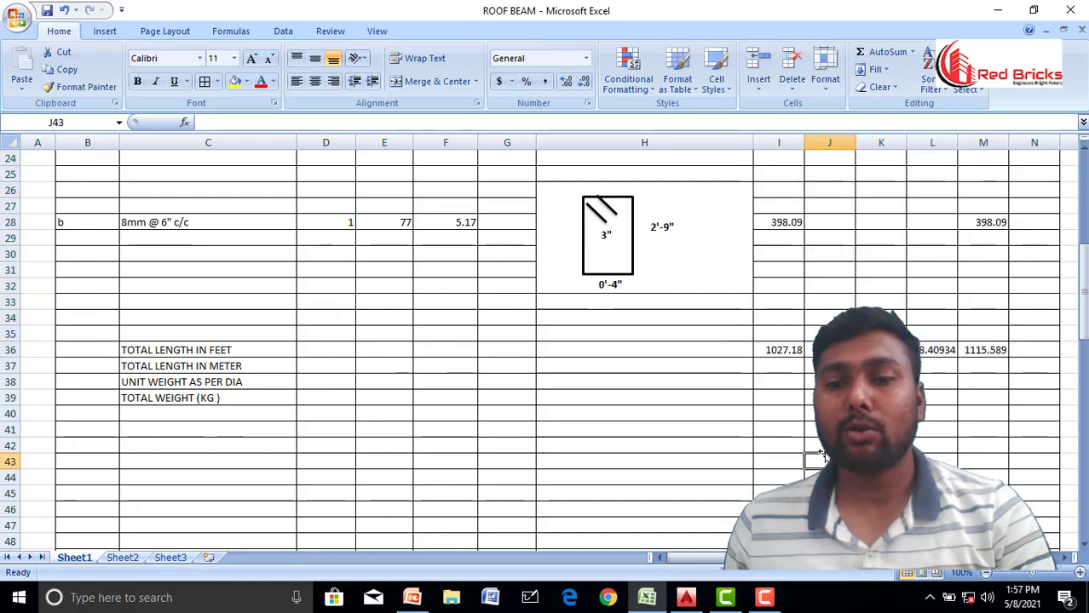
- Convert the total length to metres in I37 with =I36/3.28, and do the same in L37 and M37
click(791, 366)
text(=)
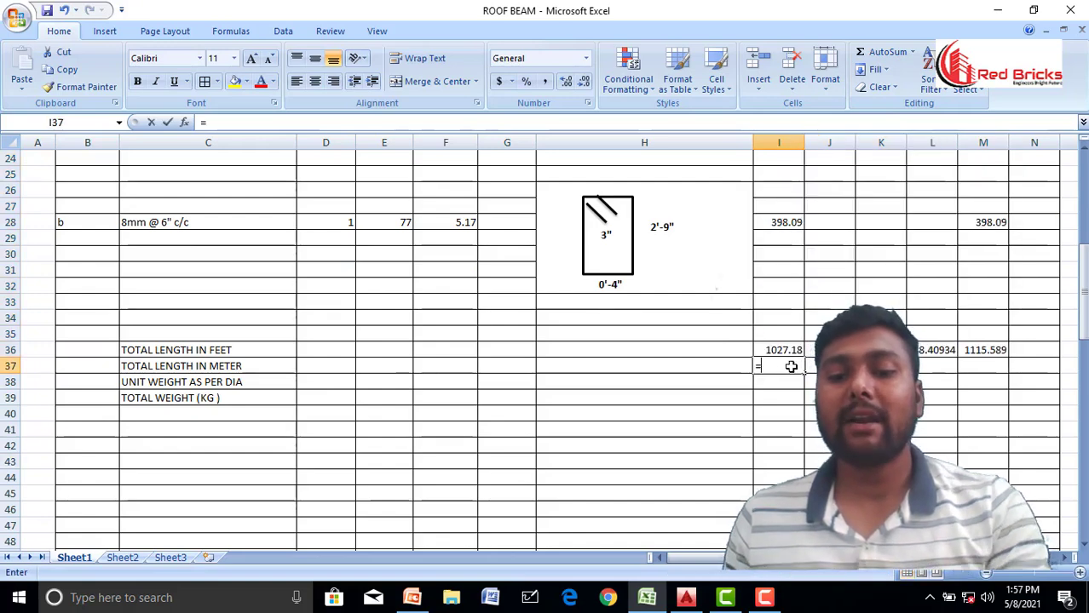
click(784, 349)
text(/3.28)
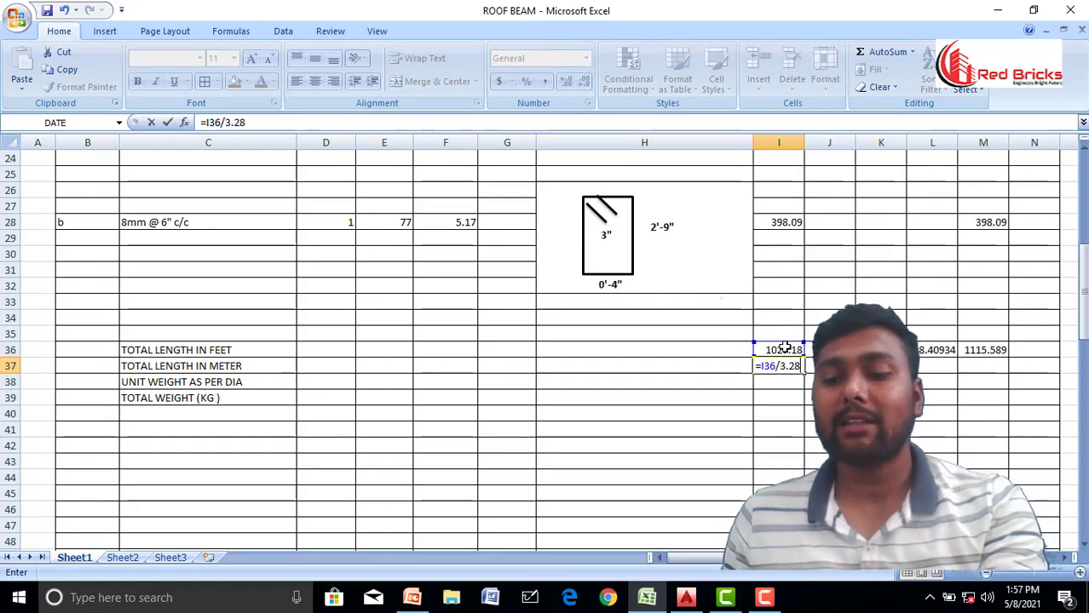
key(Return)
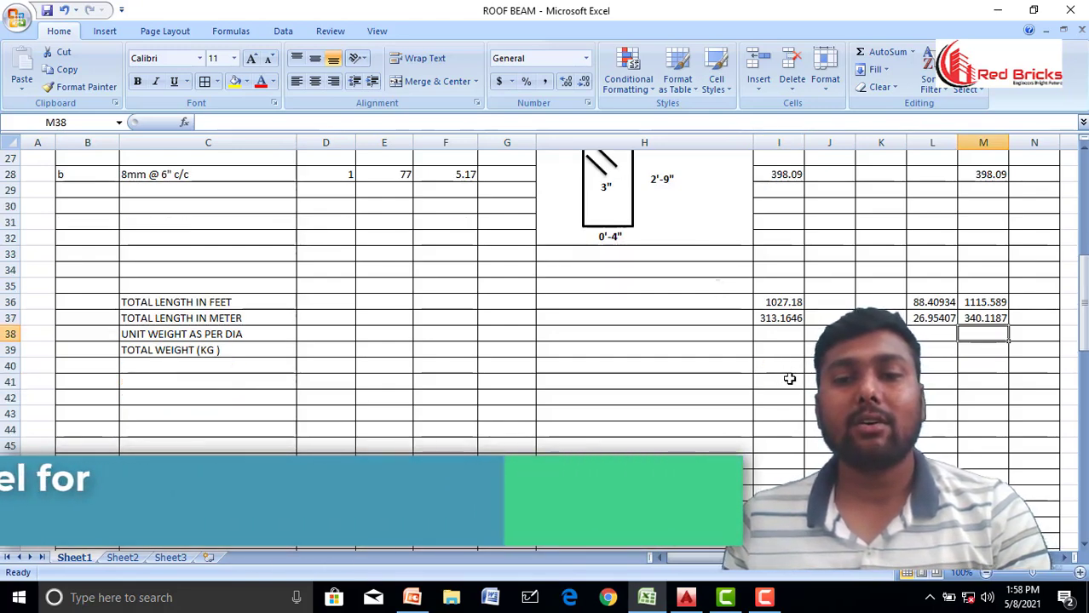
- Calculate the unit weights in row 38 with =64/162 in I38, =256/162 in L38 and =625/162 in M38
click(789, 333)
text(=64/162)
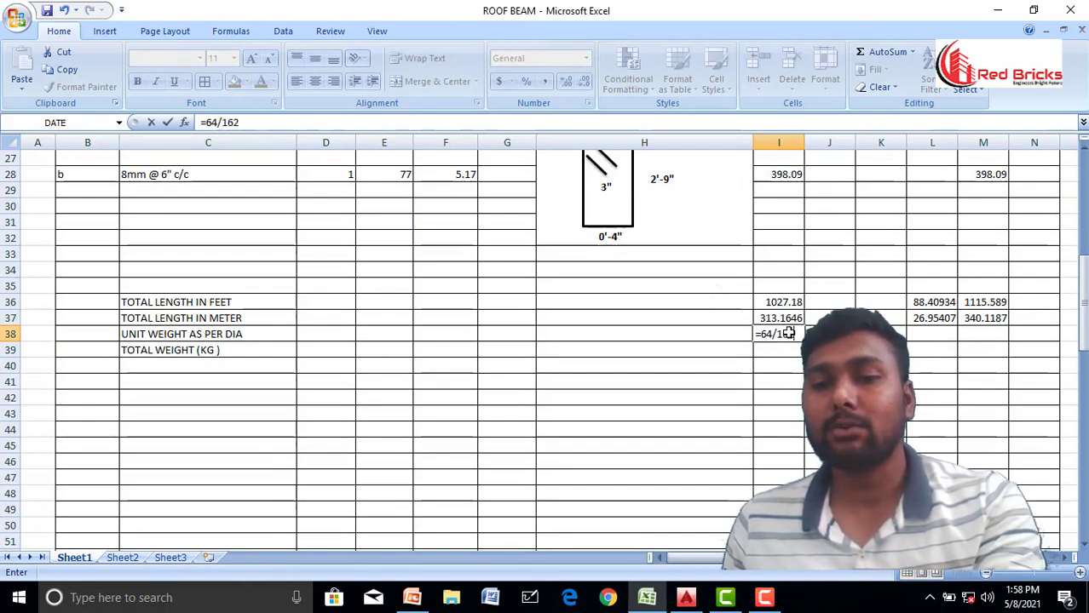
key(Return)
click(923, 335)
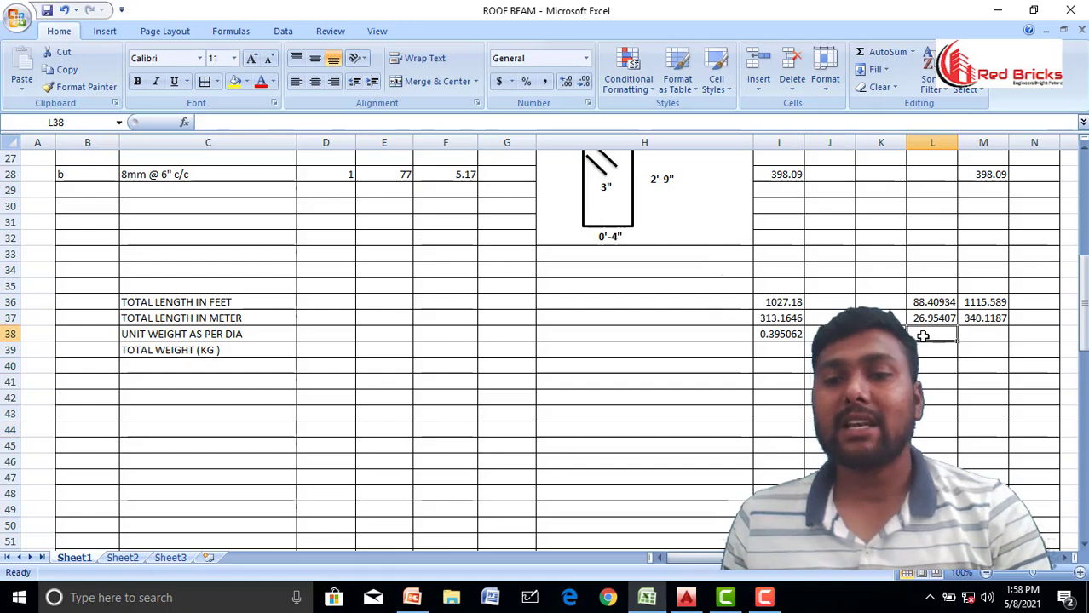
text(=256/162)
key(Return)
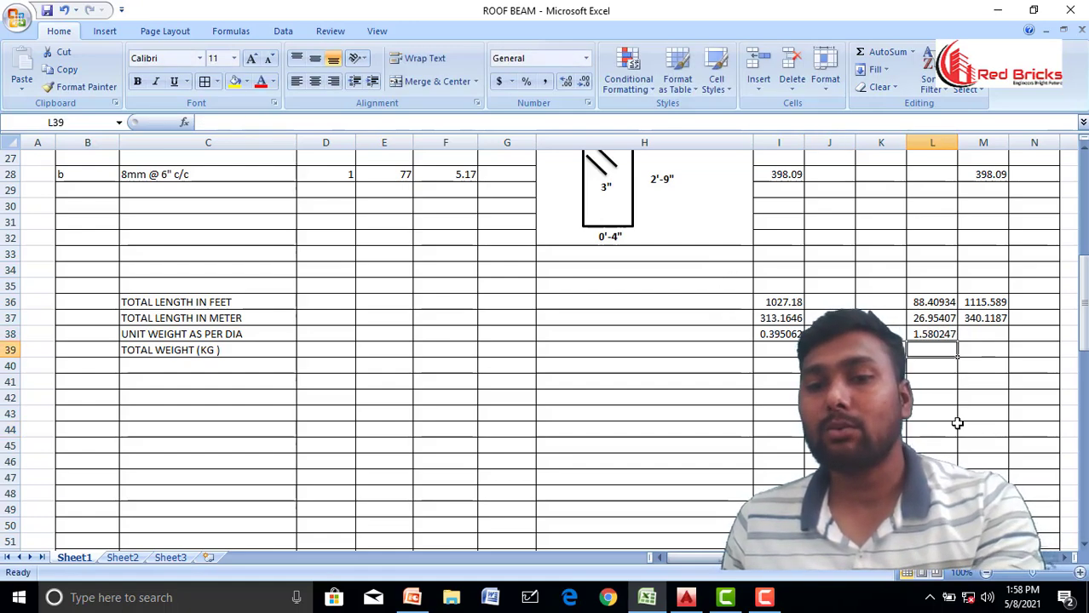
click(989, 336)
text(=)
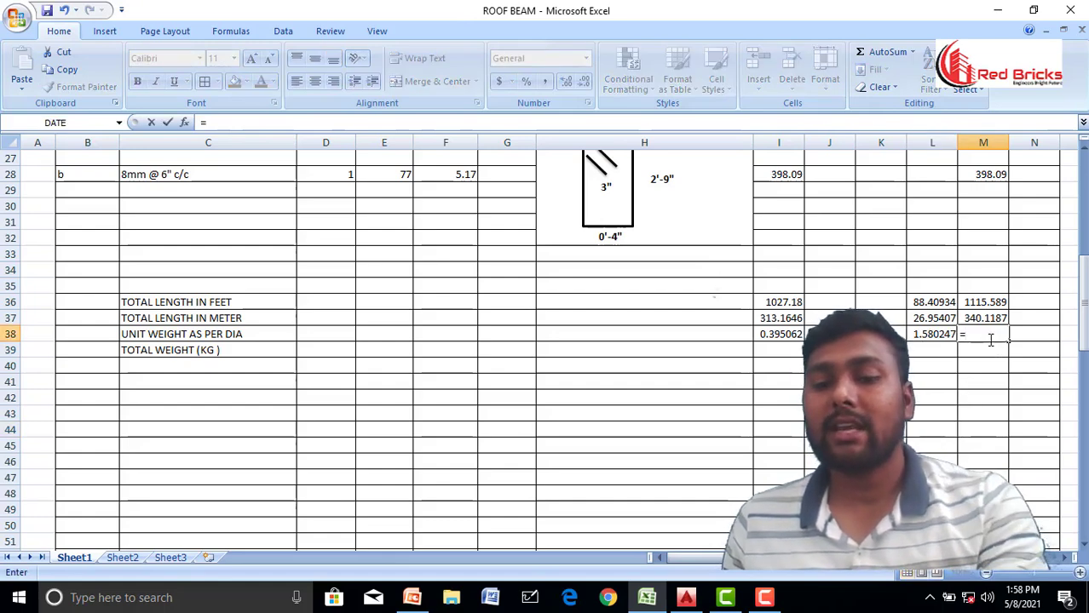
text(625/162)
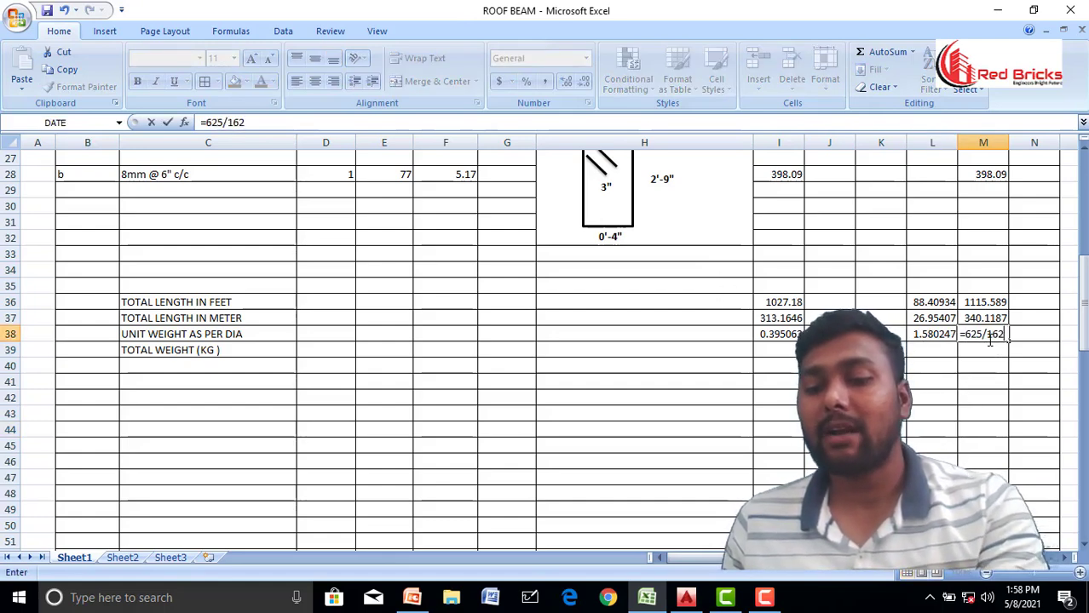
key(Return)
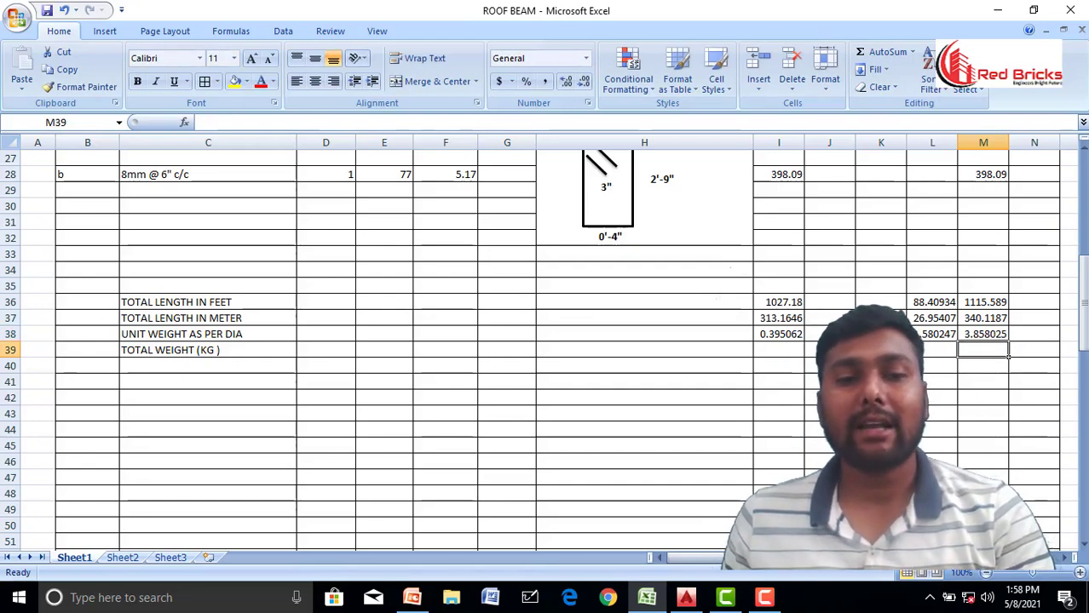
- Calculate the total weight in I39 with =I37*I38, and likewise multiply metres by unit weight in L39 and M39
click(776, 351)
text(=)
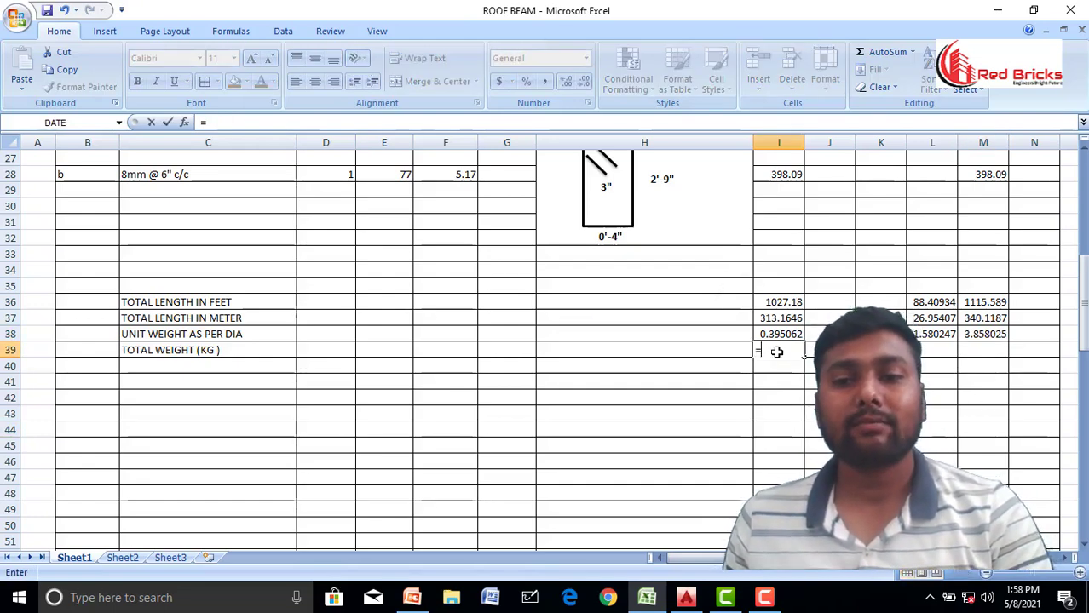
click(787, 317)
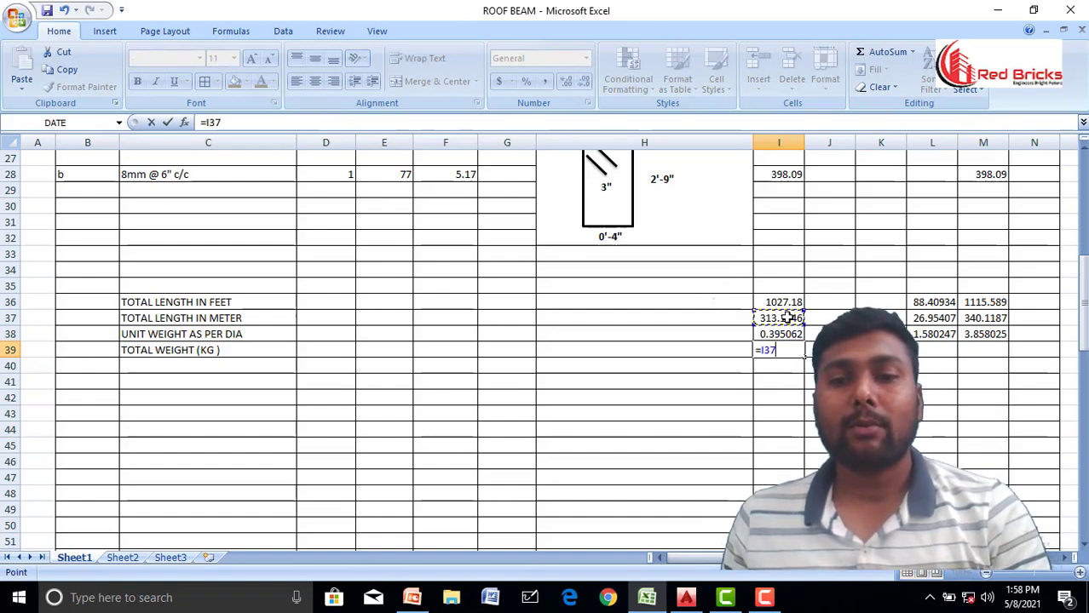
text(*)
click(787, 335)
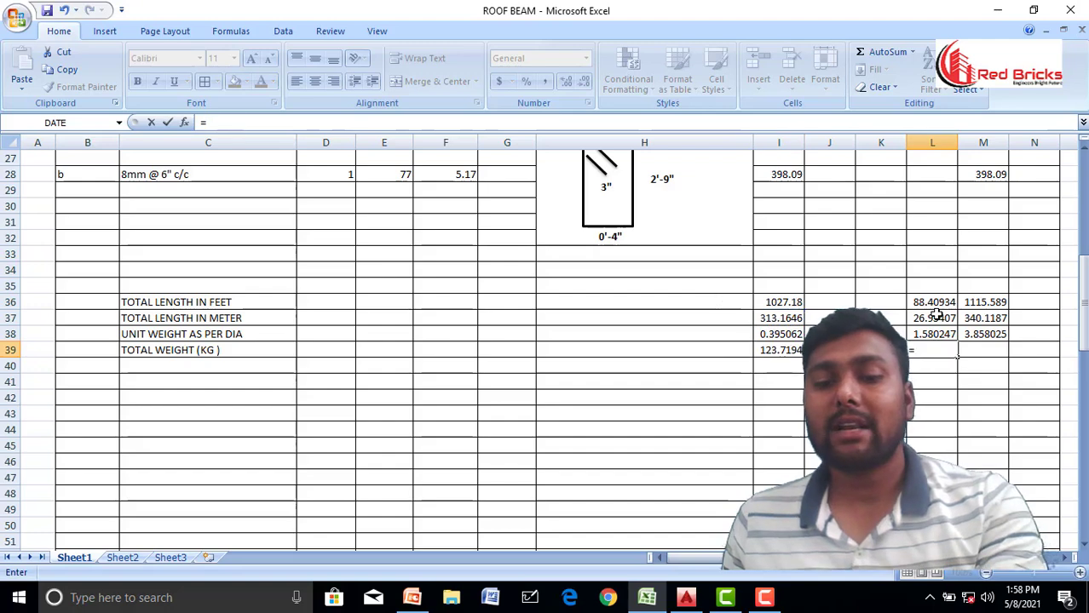
click(935, 316)
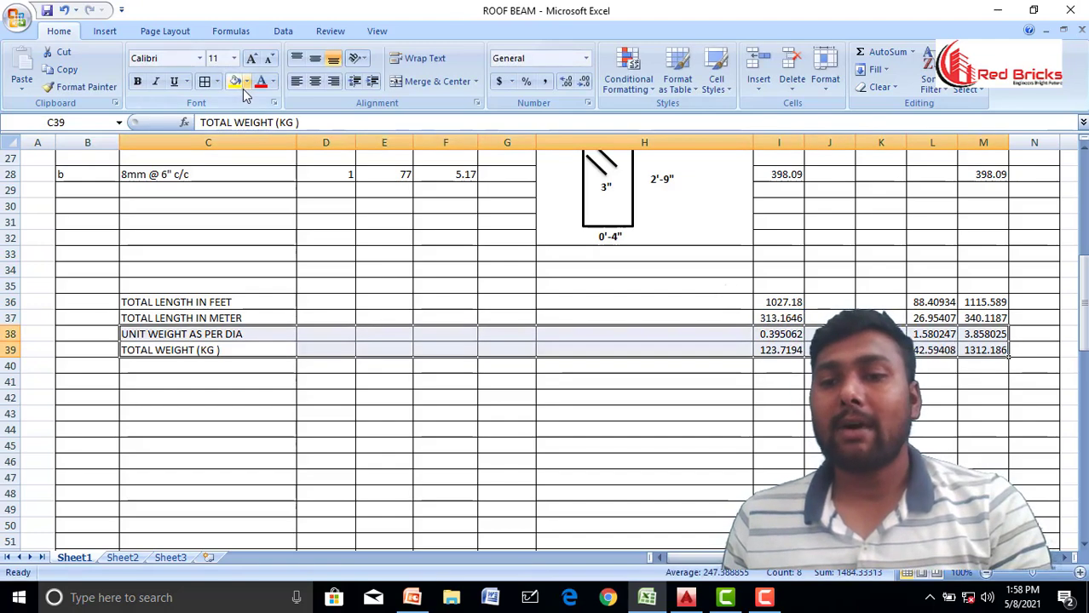
- Fill the unit weight and total weight rows, C38 to M39, with yellow and make their text bold
click(239, 86)
click(137, 81)
click(777, 399)
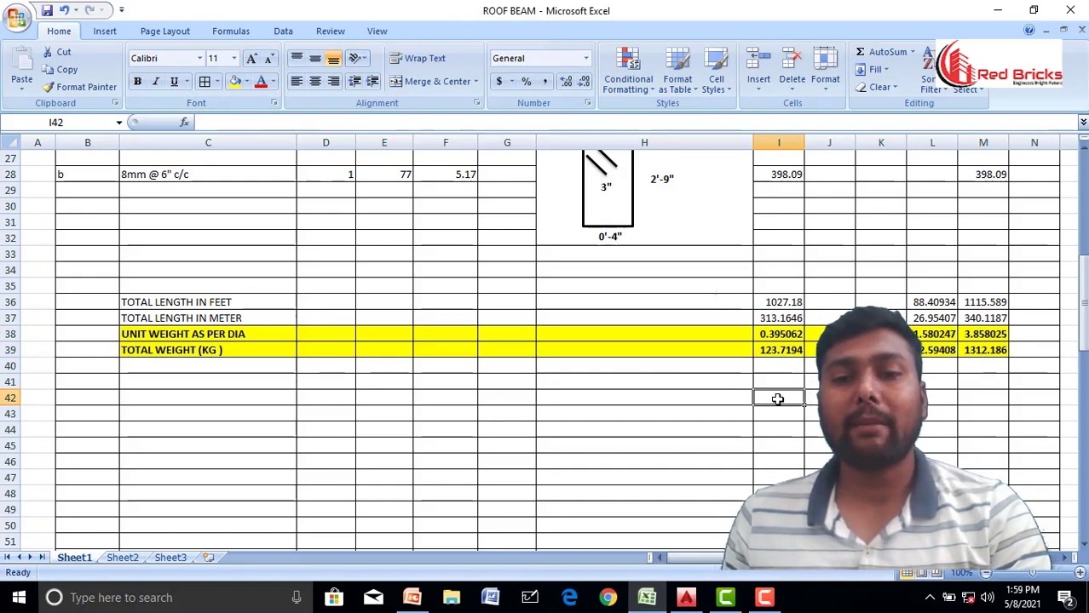
scroll(693, 418, up, 1)
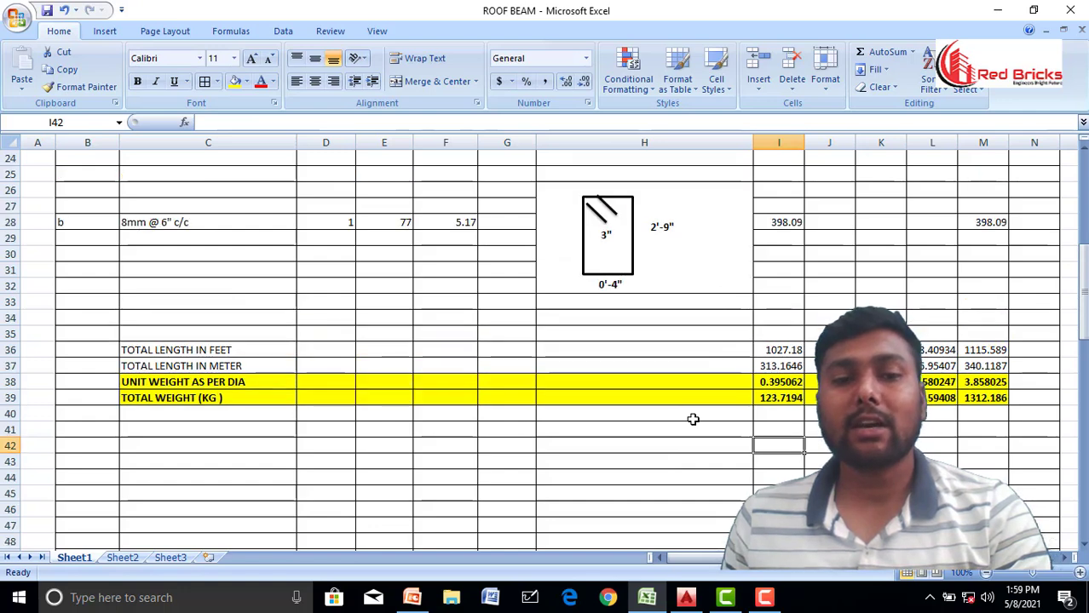